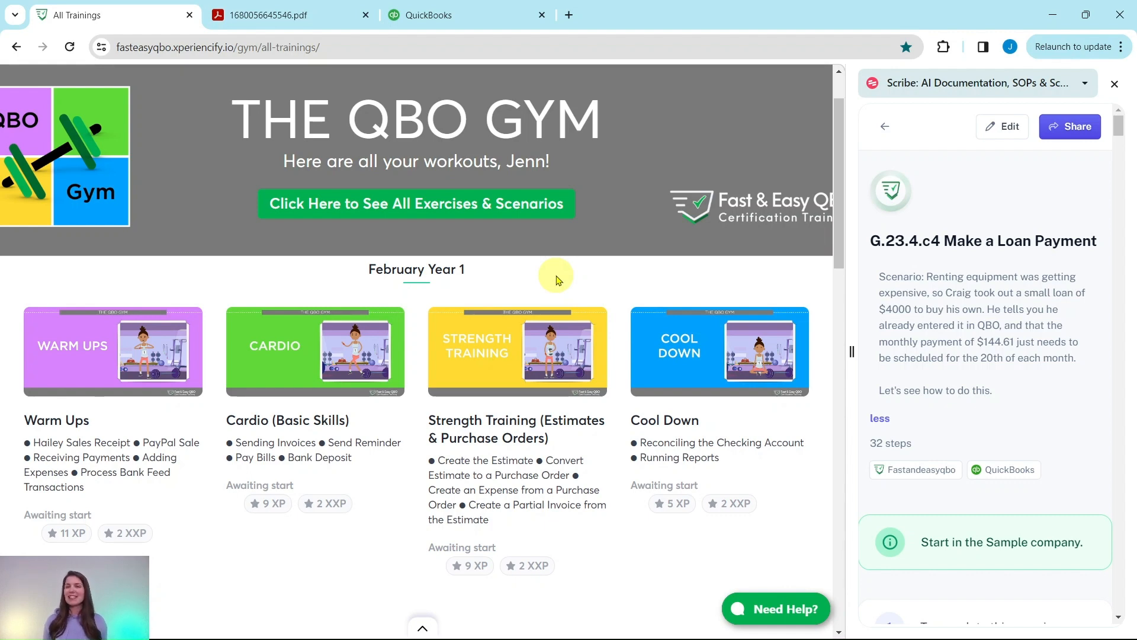
Step: Open the Cardio (Basic Skills) workout under April Year 1 in the training list
scroll(415, 249, "down", 8)
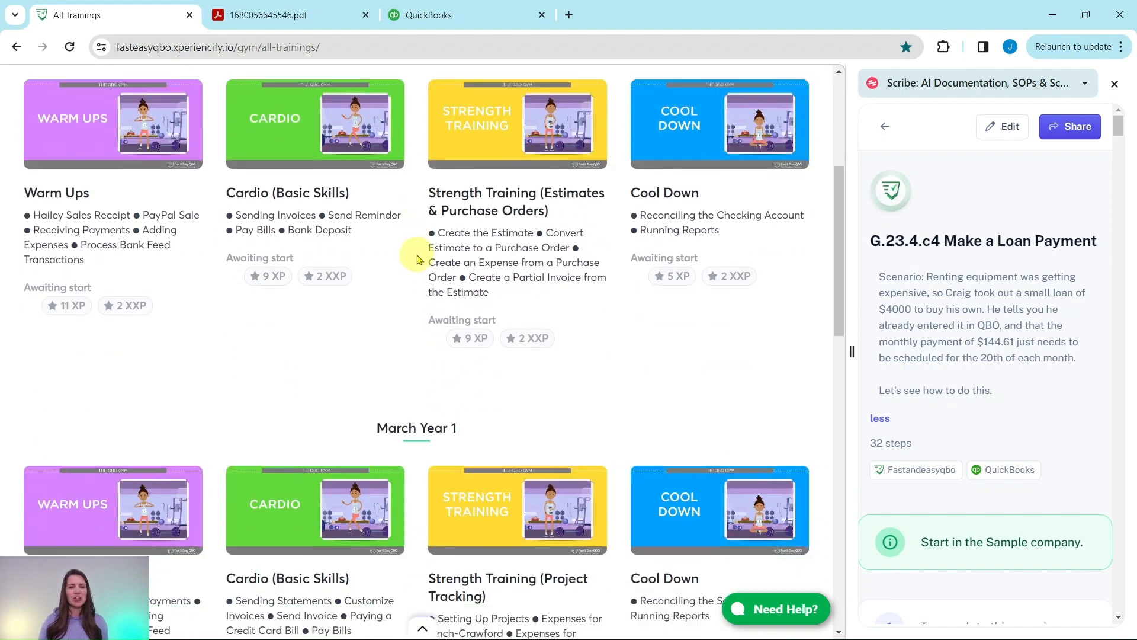
scroll(401, 256, "down", 6)
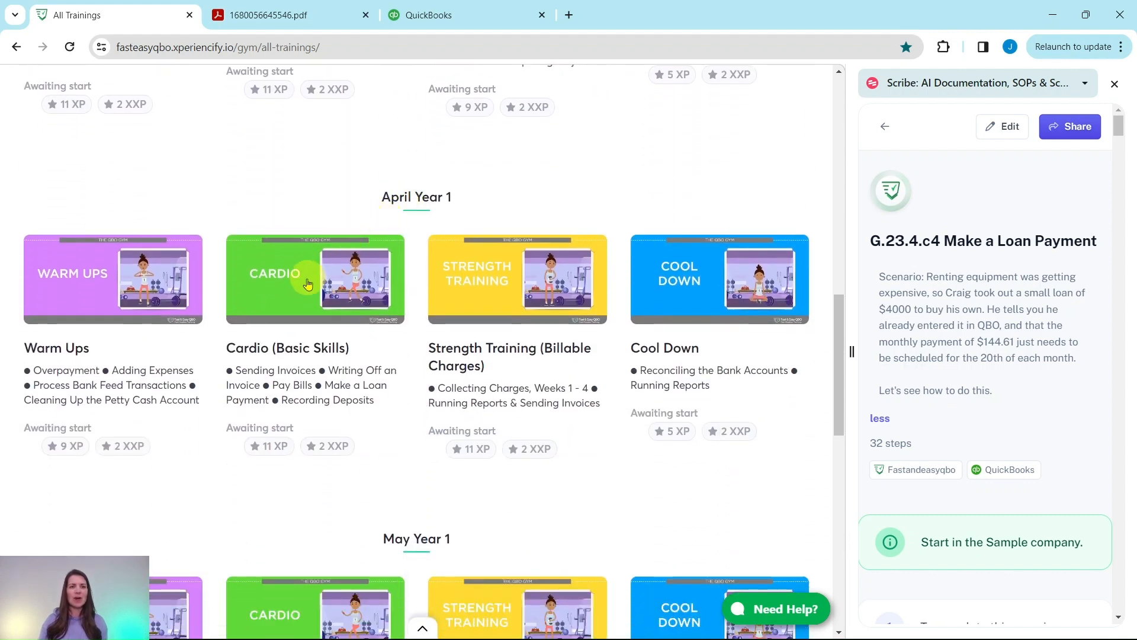
left_click(304, 289)
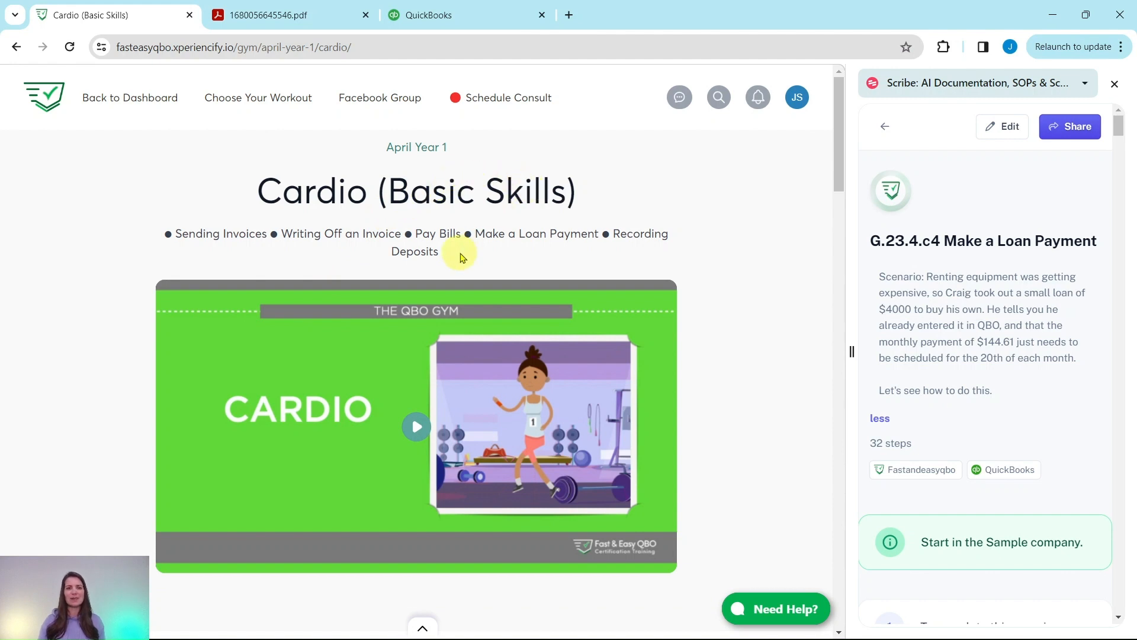
Step: Look through the Cardio lesson's video, quiz and hands-on exercises, including loan payment exercise G.23.4.c4
scroll(462, 249, "down", 1)
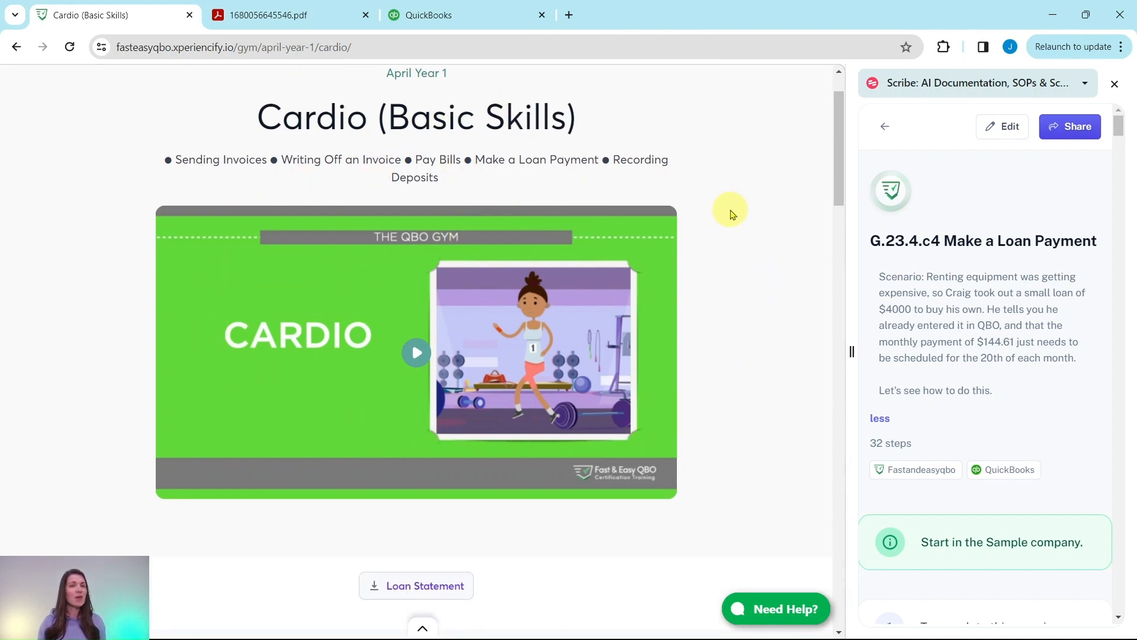
scroll(732, 213, "down", 10)
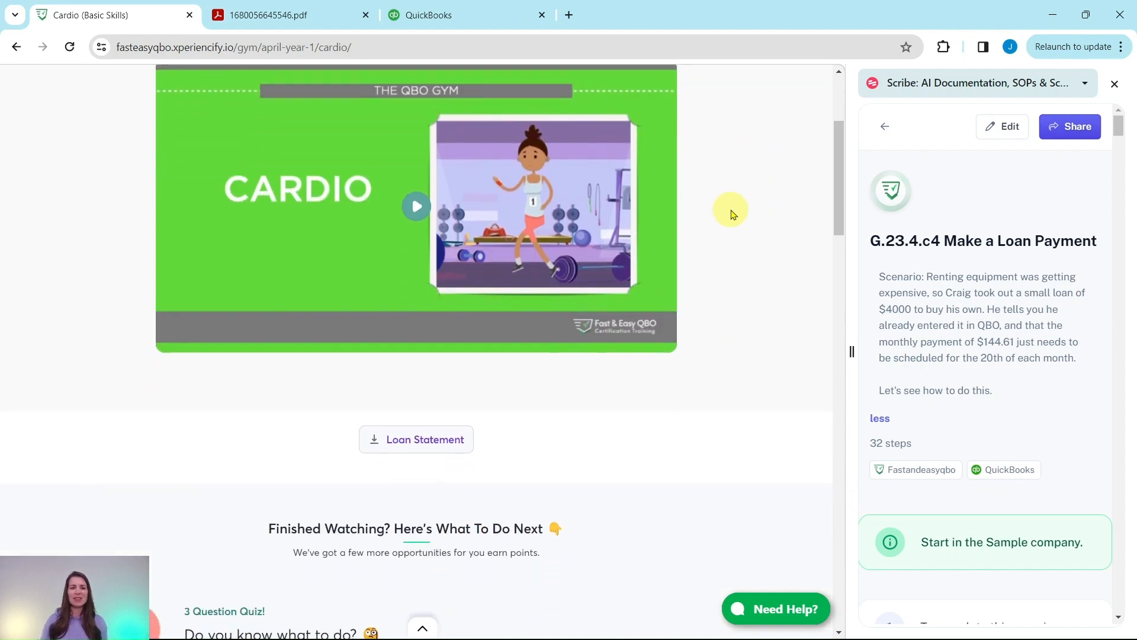
scroll(733, 213, "down", 1)
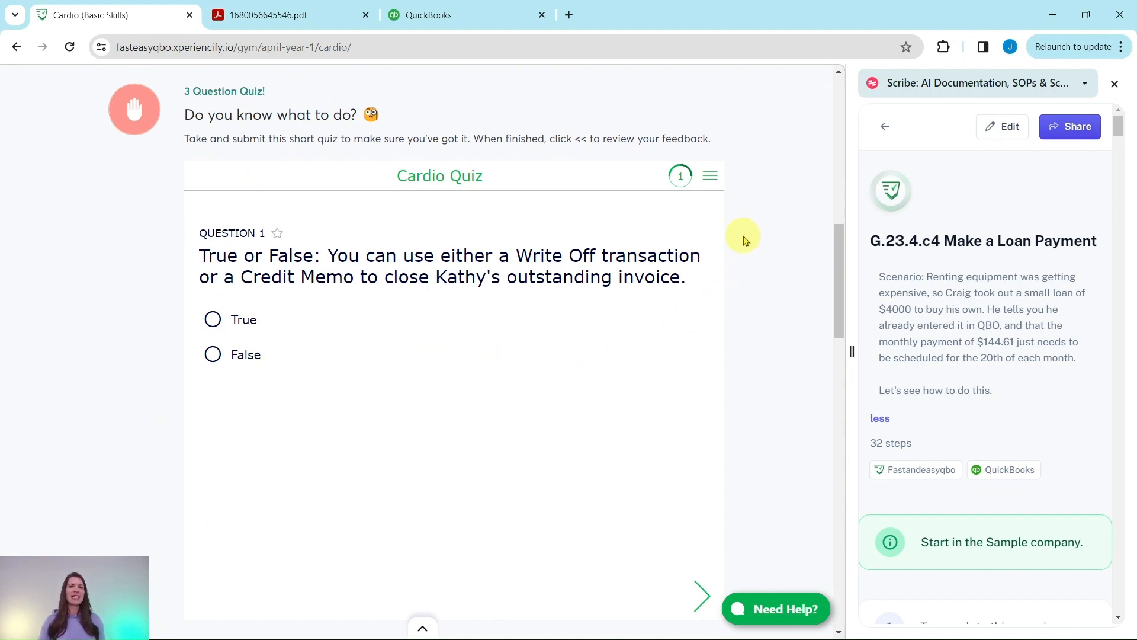
scroll(745, 239, "down", 10)
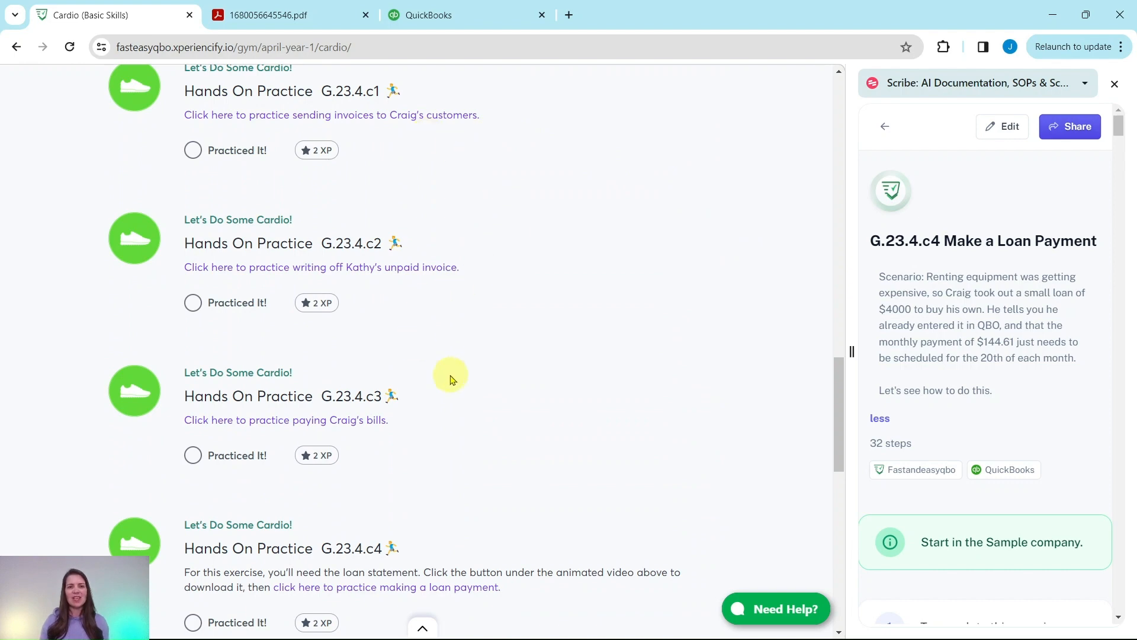
scroll(450, 379, "down", 9)
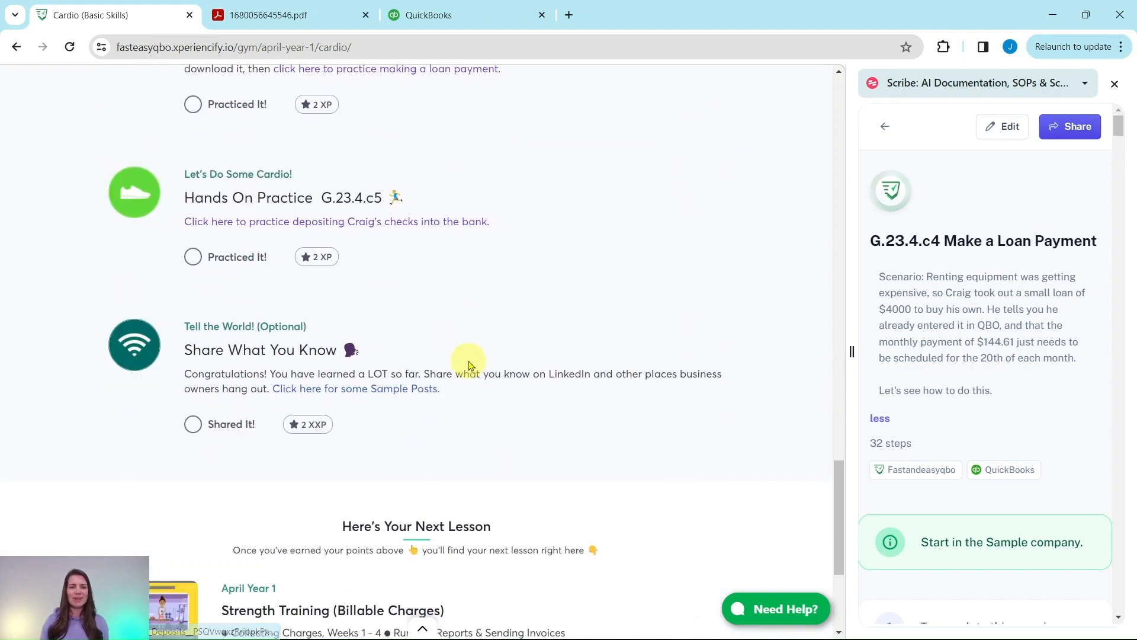
scroll(468, 365, "down", 1)
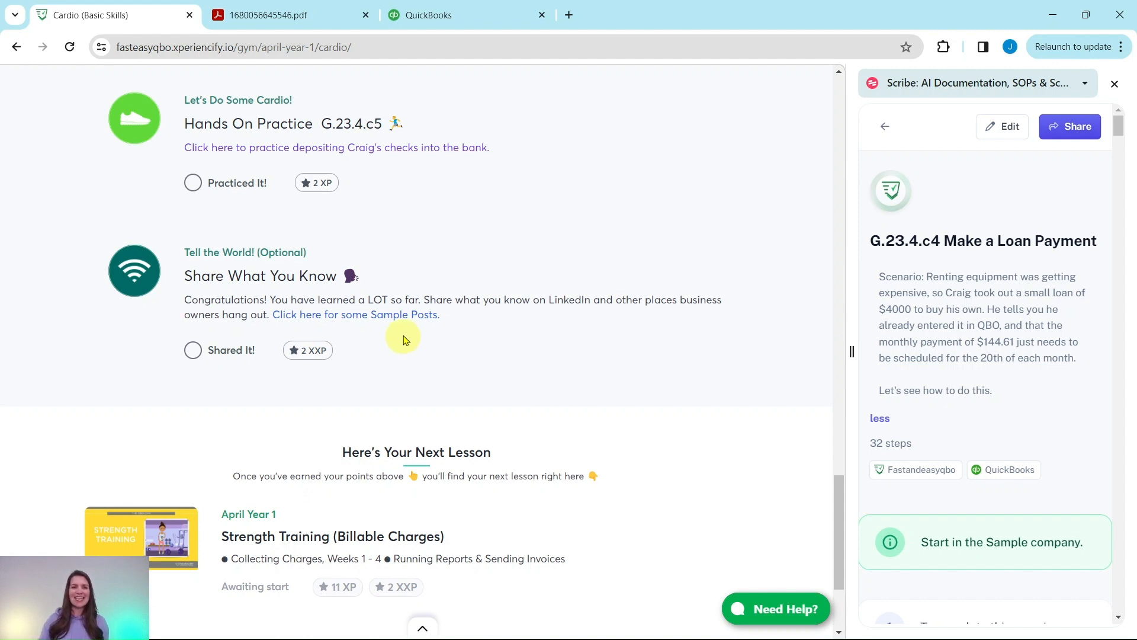
scroll(436, 278, "up", 5)
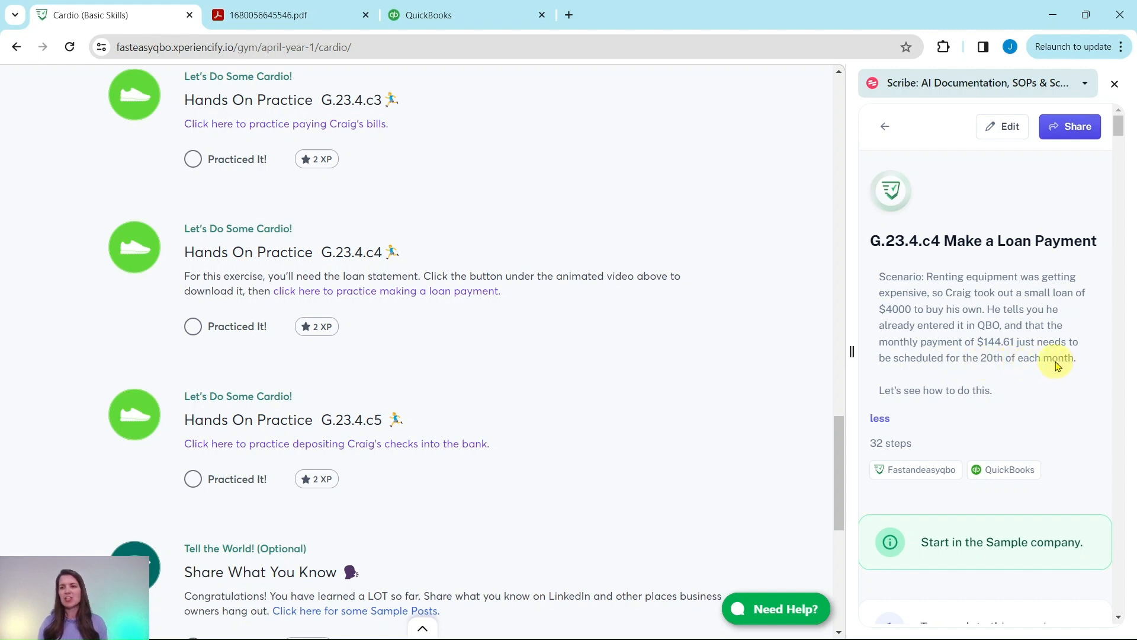
Step: Read the loan payment guide's opening instructions up to step 2, switching to the QuickBooks sample company along the way
scroll(940, 326, "down", 5)
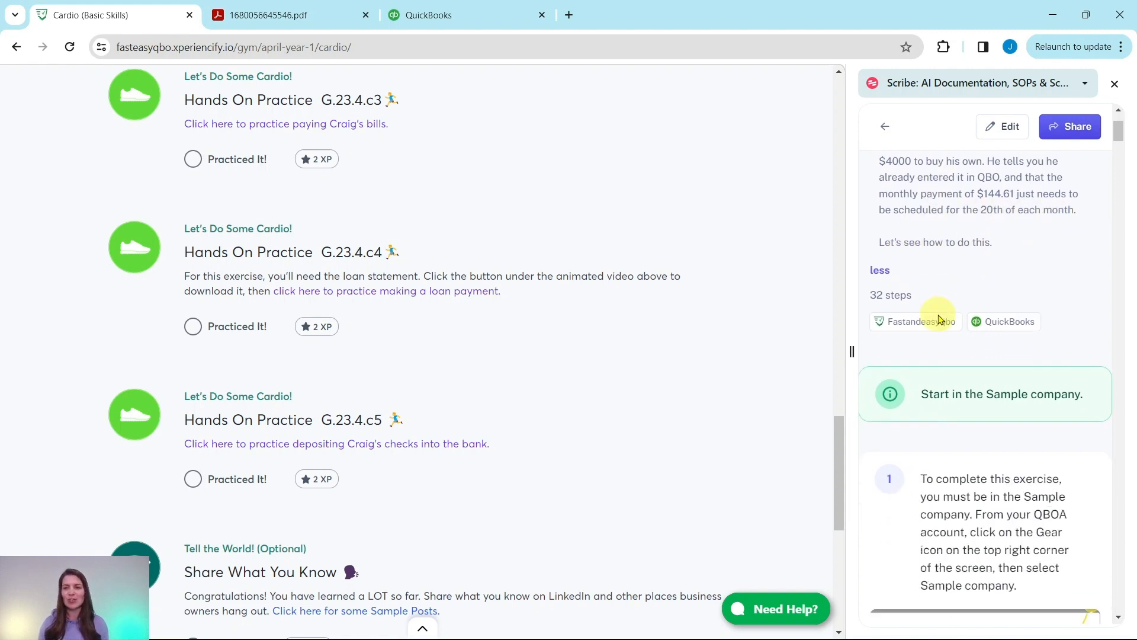
scroll(937, 318, "down", 1)
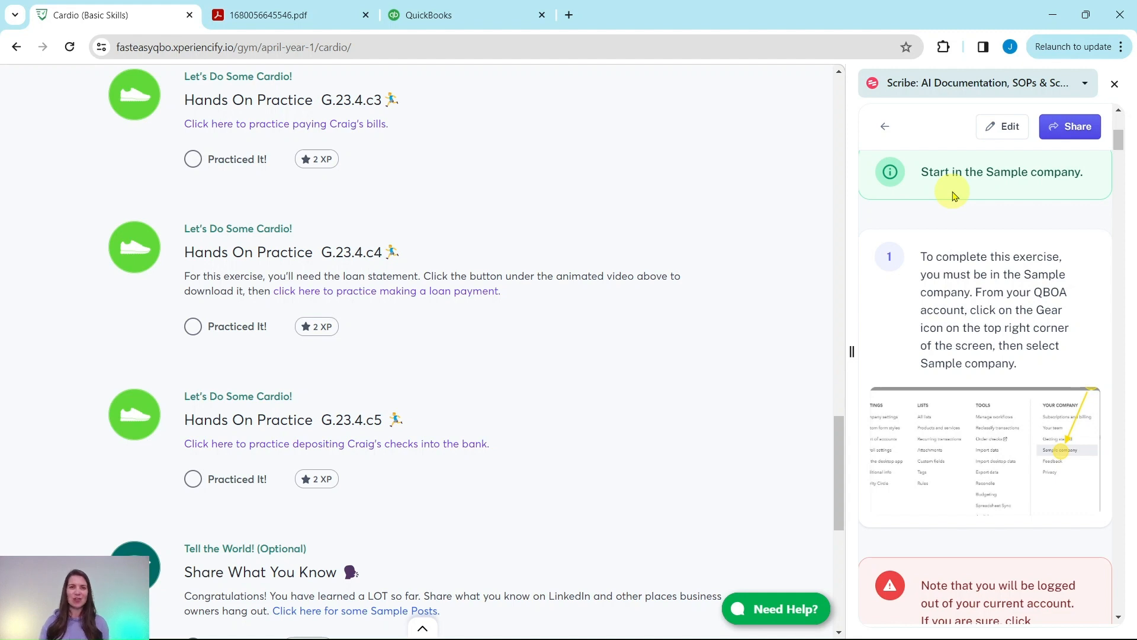
left_click(488, 21)
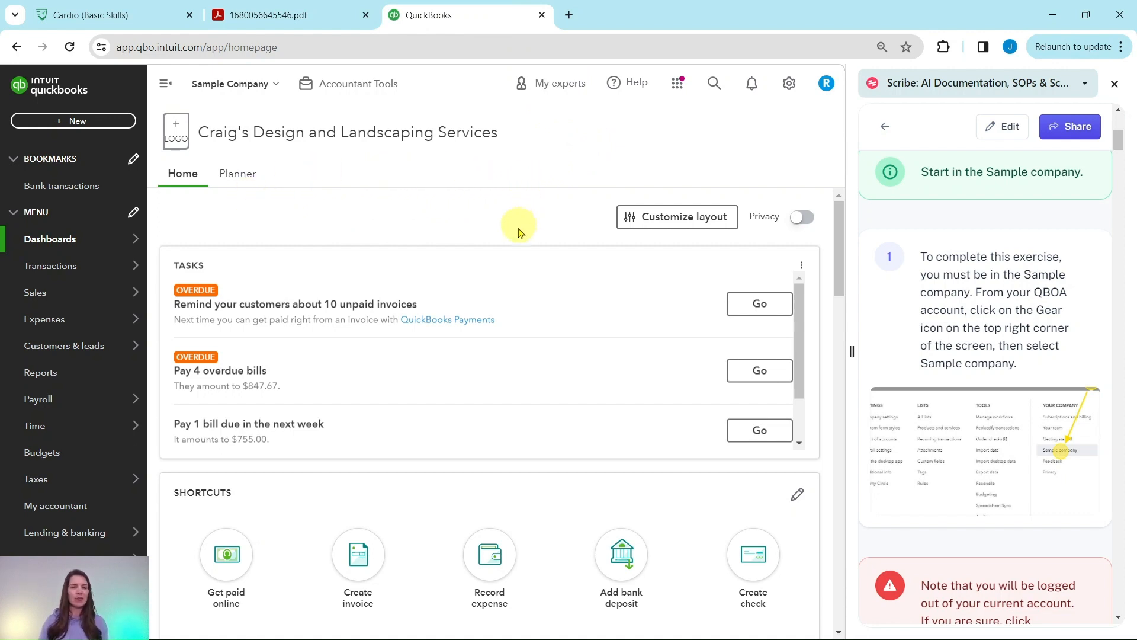
scroll(934, 268, "down", 6)
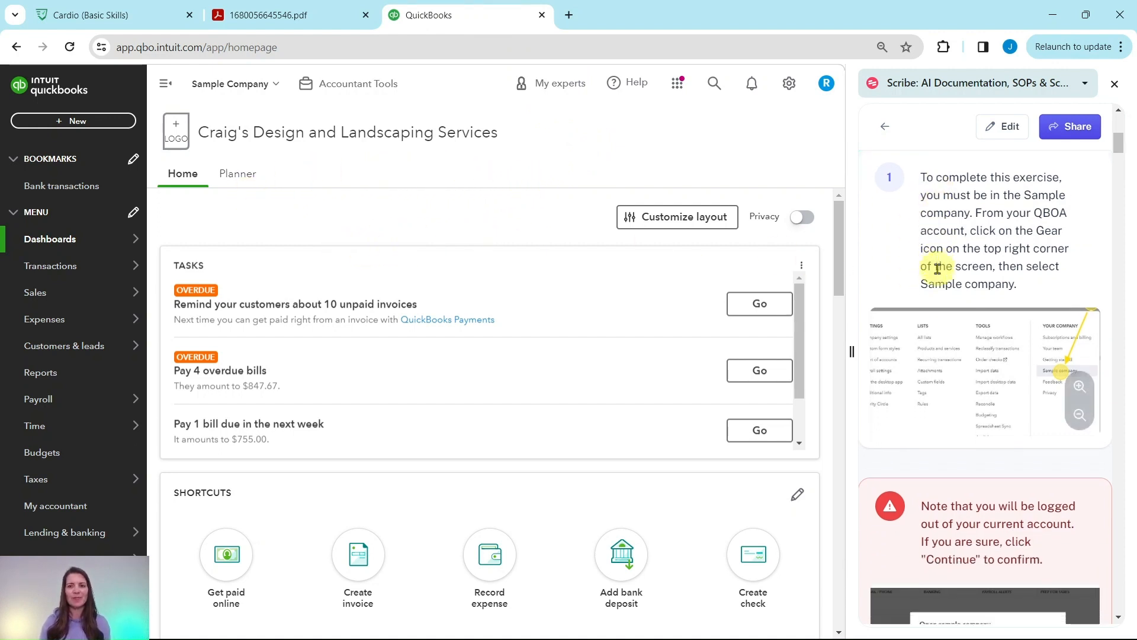
scroll(934, 268, "down", 5)
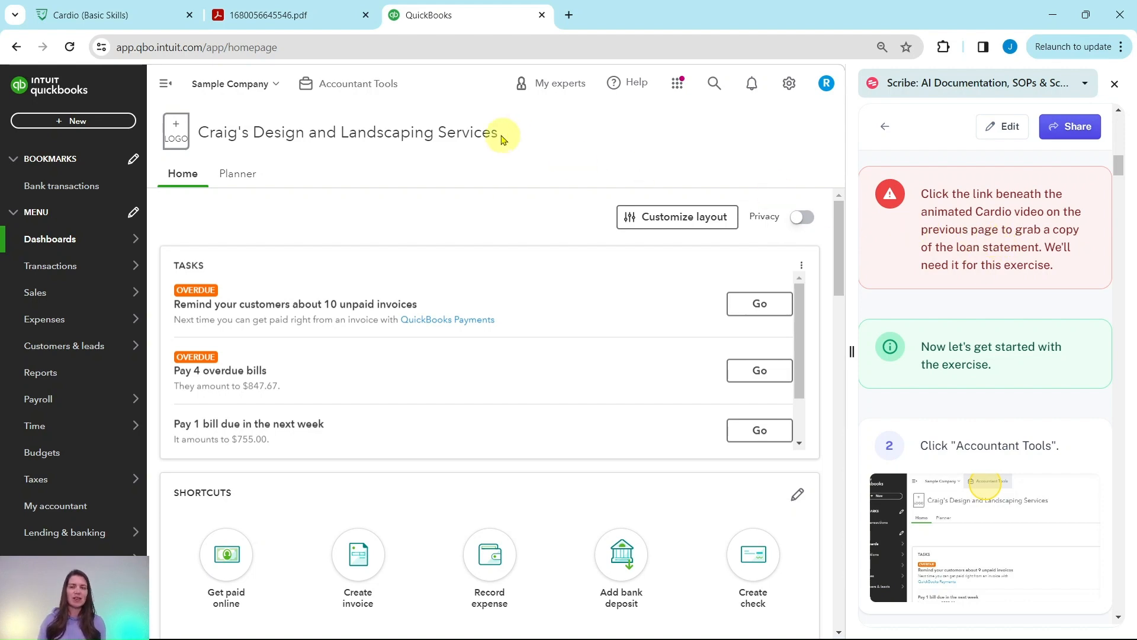
Step: Return to the Cardio lesson page and locate the Loan Statement download beneath the video
left_click(135, 17)
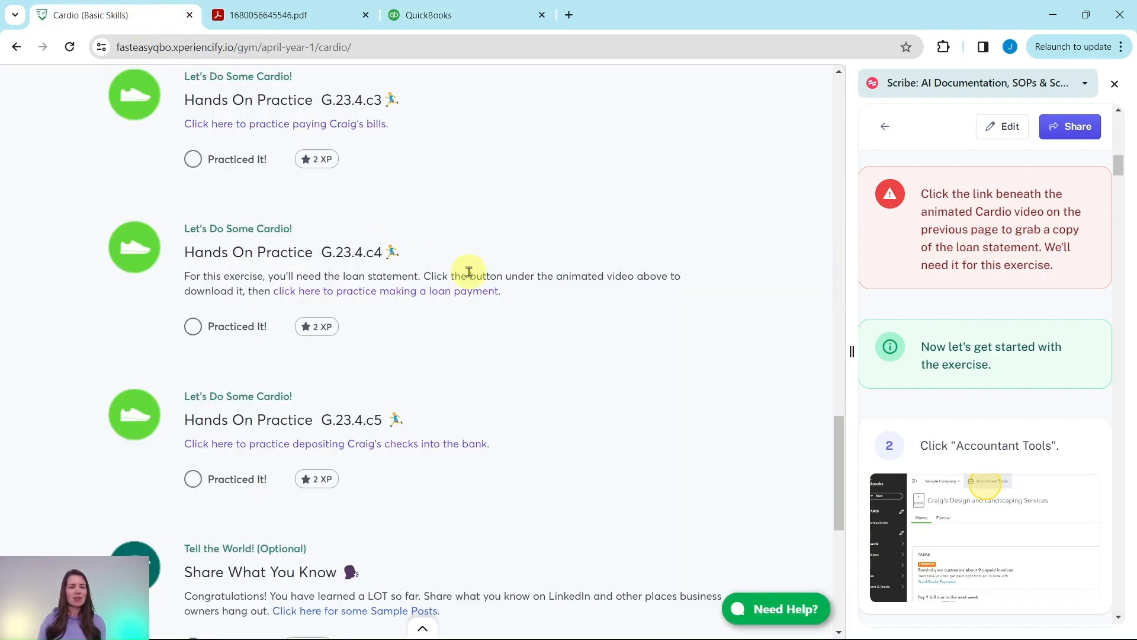
scroll(468, 272, "up", 20)
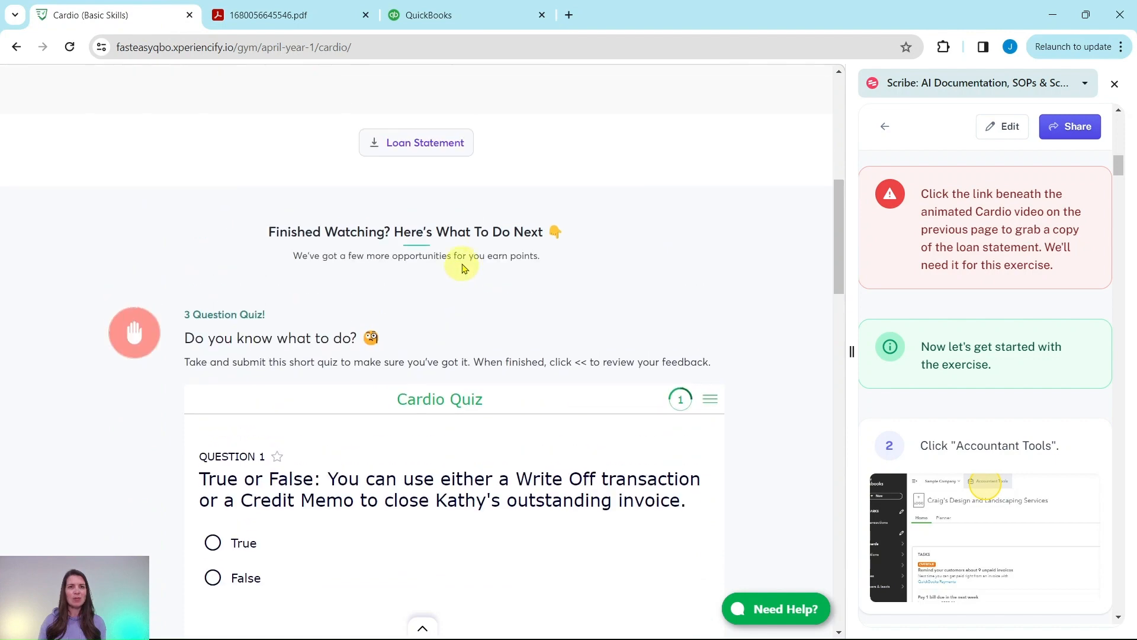
scroll(465, 263, "up", 8)
scroll(552, 373, "down", 4)
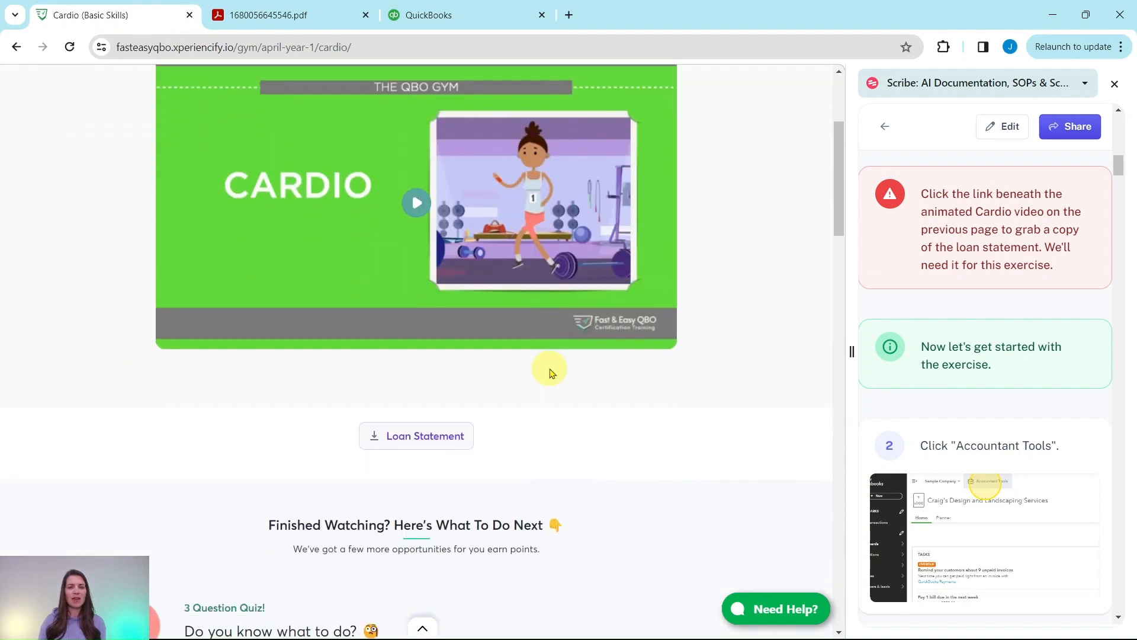
scroll(551, 370, "down", 3)
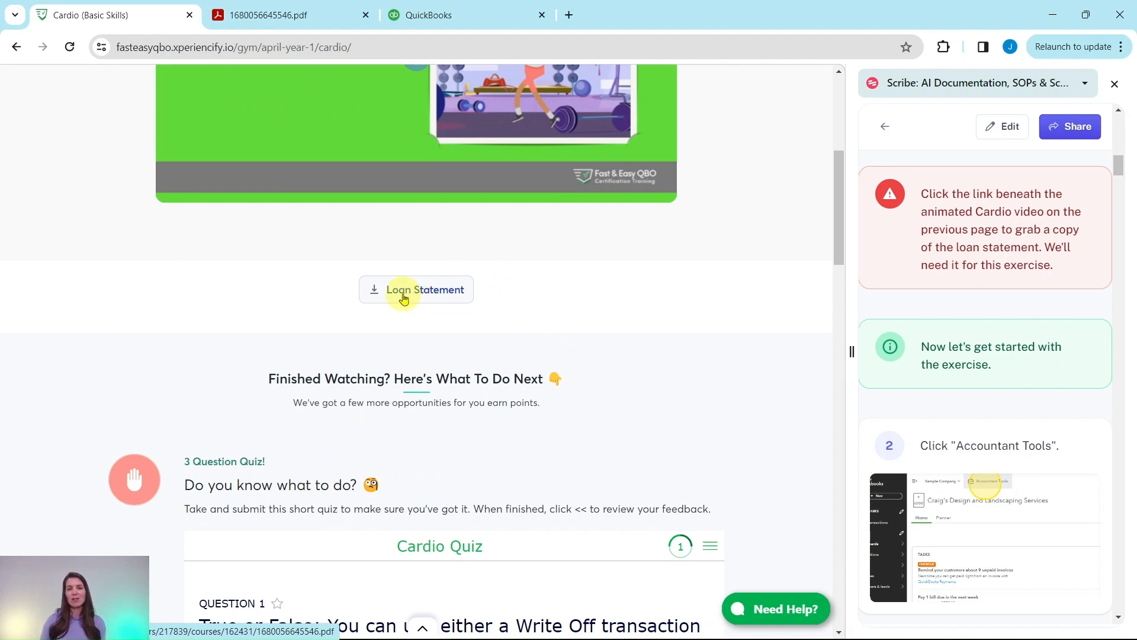
Step: Switch to the loan statement PDF and review its loan details and full monthly amortization schedule
left_click(286, 22)
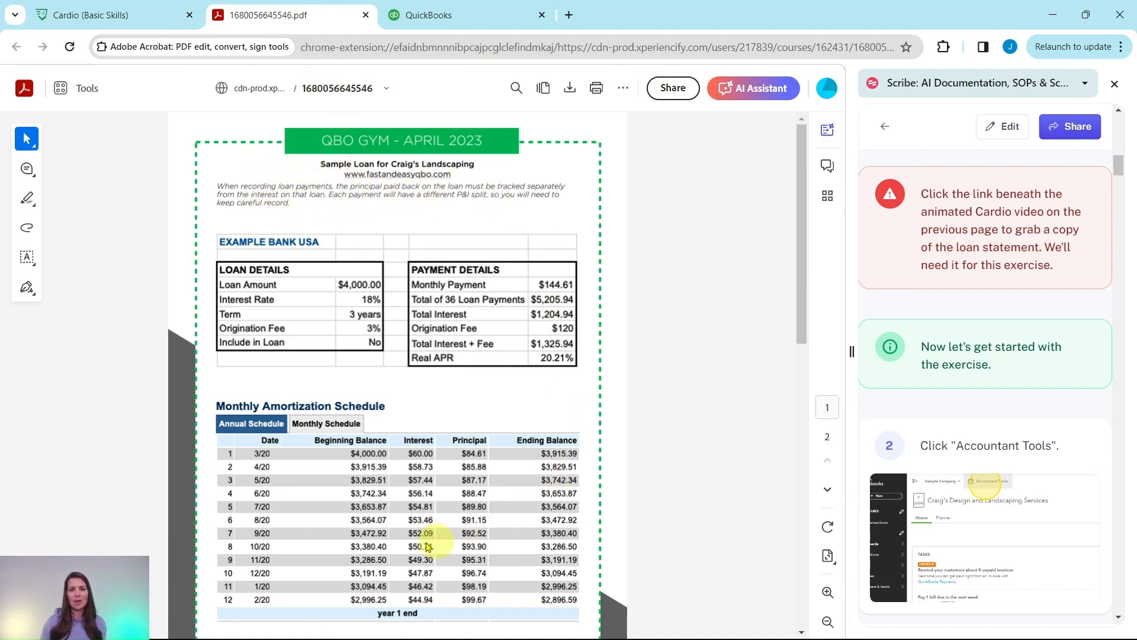
scroll(366, 314, "down", 12)
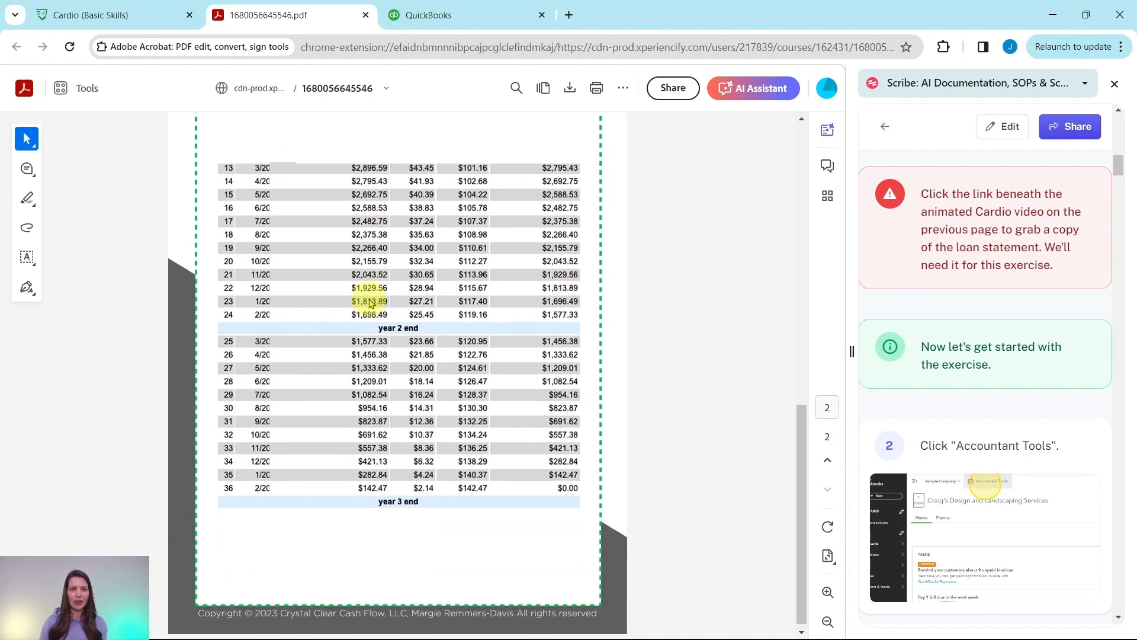
scroll(369, 303, "up", 12)
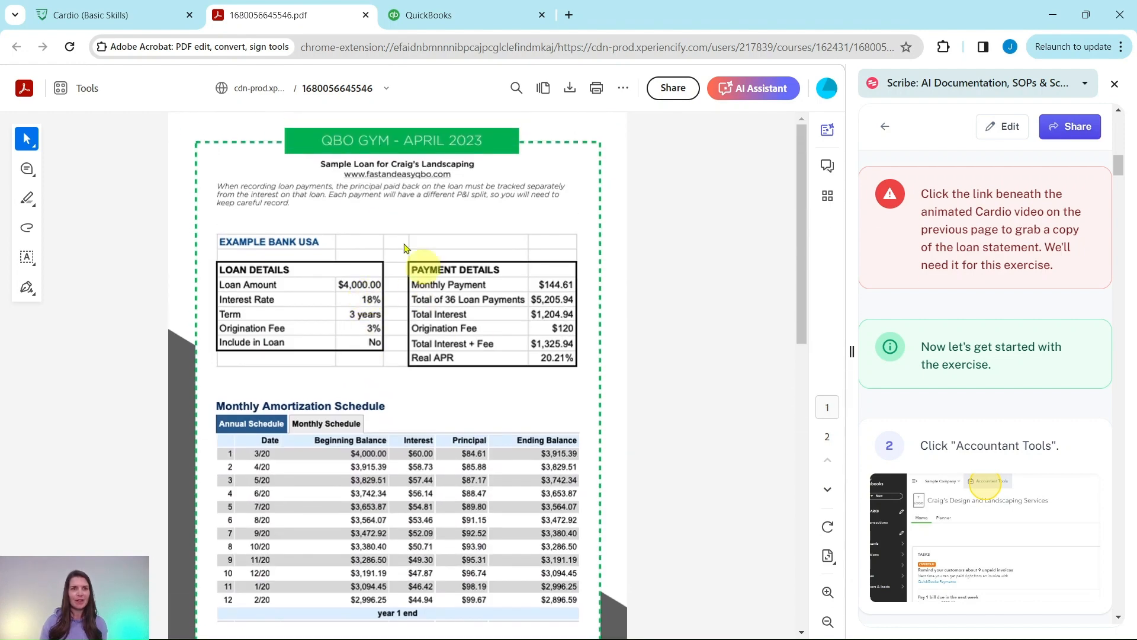
Step: Switch to QuickBooks and open the Chart of accounts from Accountant Tools
left_click(457, 15)
scroll(967, 409, "down", 3)
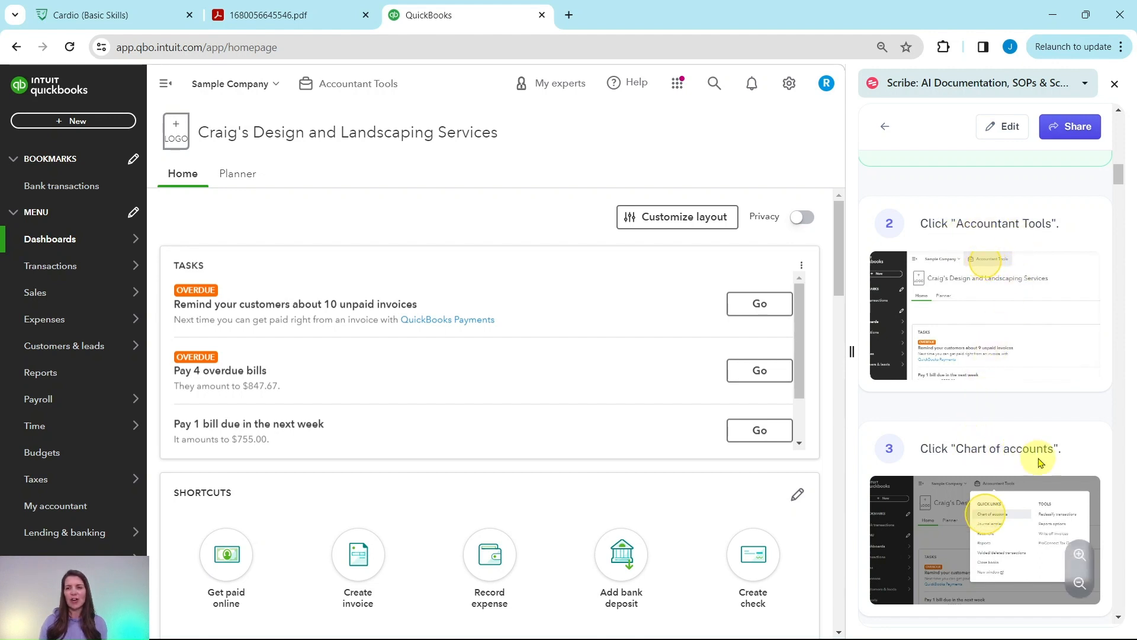
left_click(350, 95)
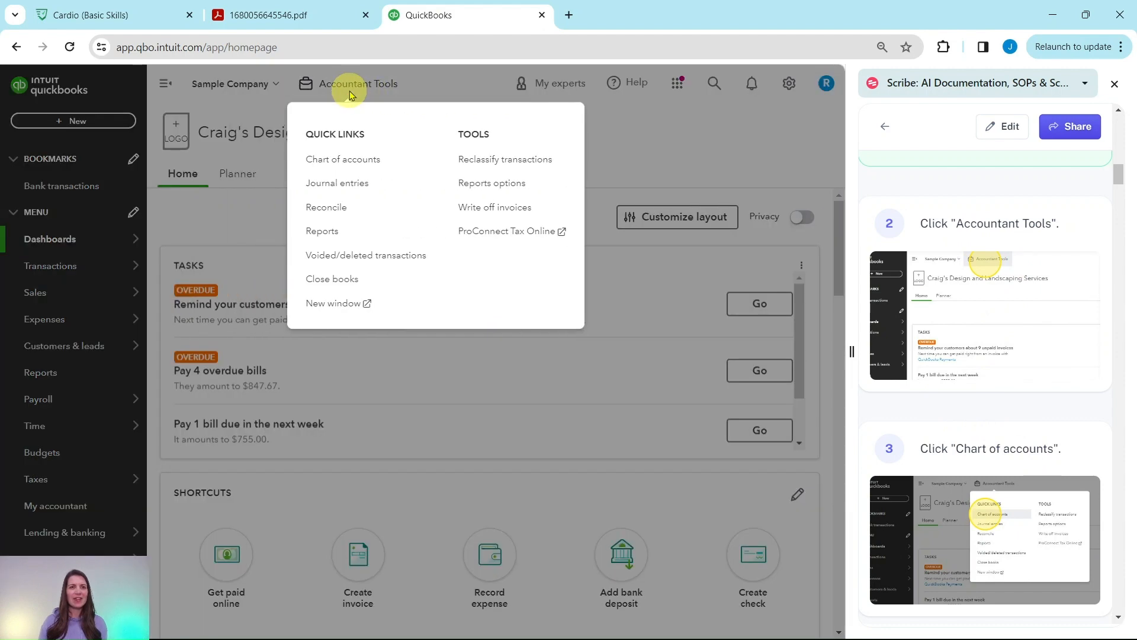
left_click(343, 160)
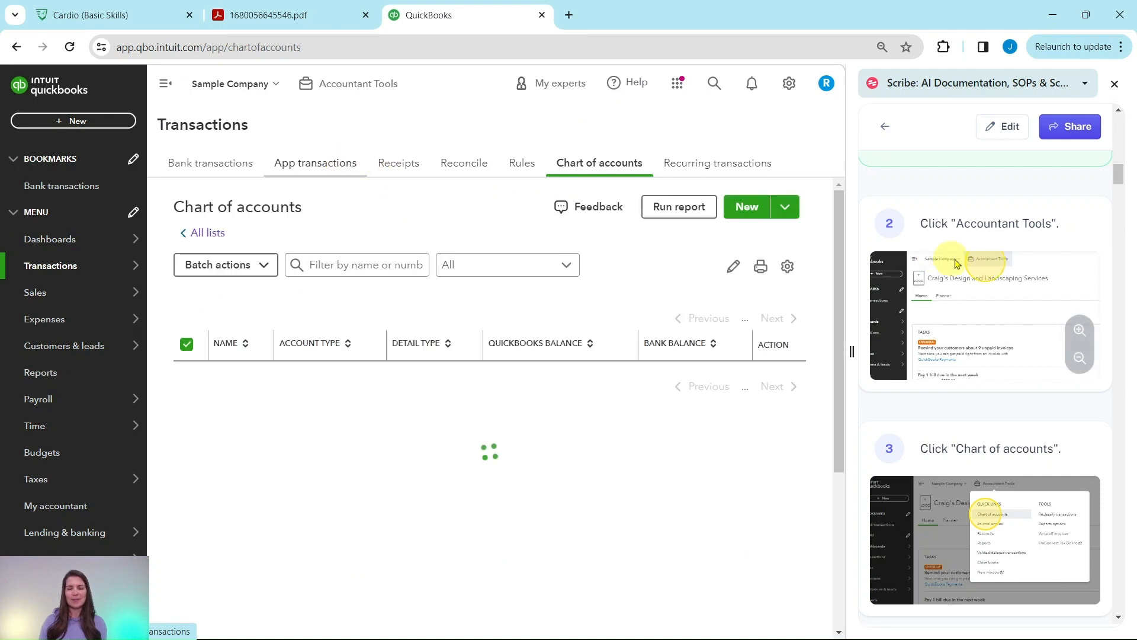
Step: Filter the chart of accounts by the name "Loan"
scroll(963, 261, "down", 3)
scroll(962, 259, "down", 3)
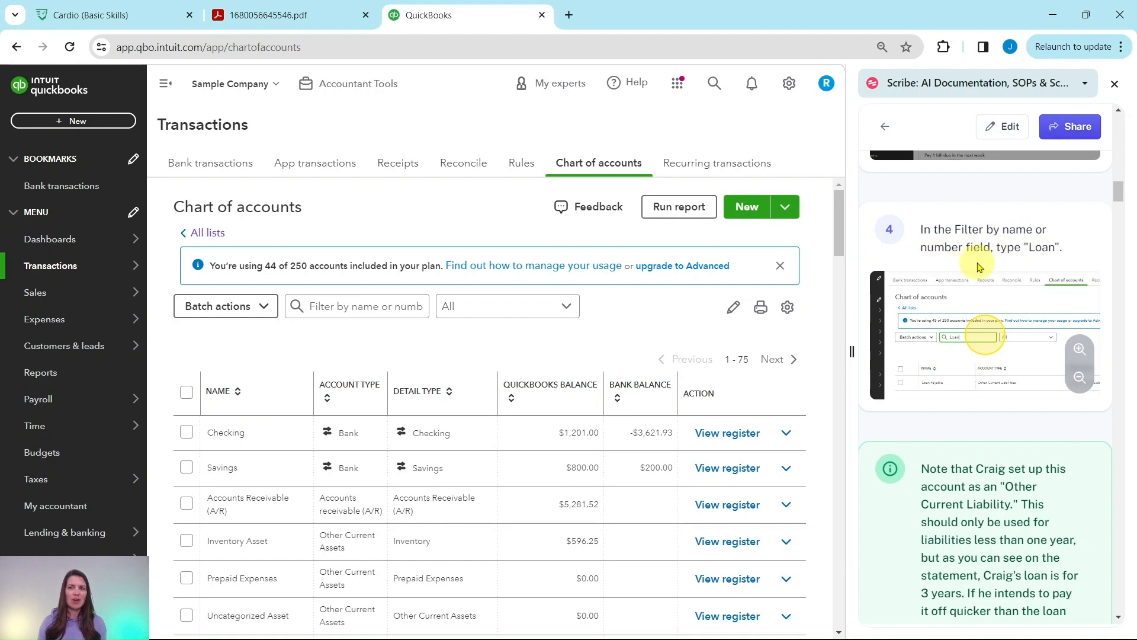
left_click(363, 305)
type("Loan")
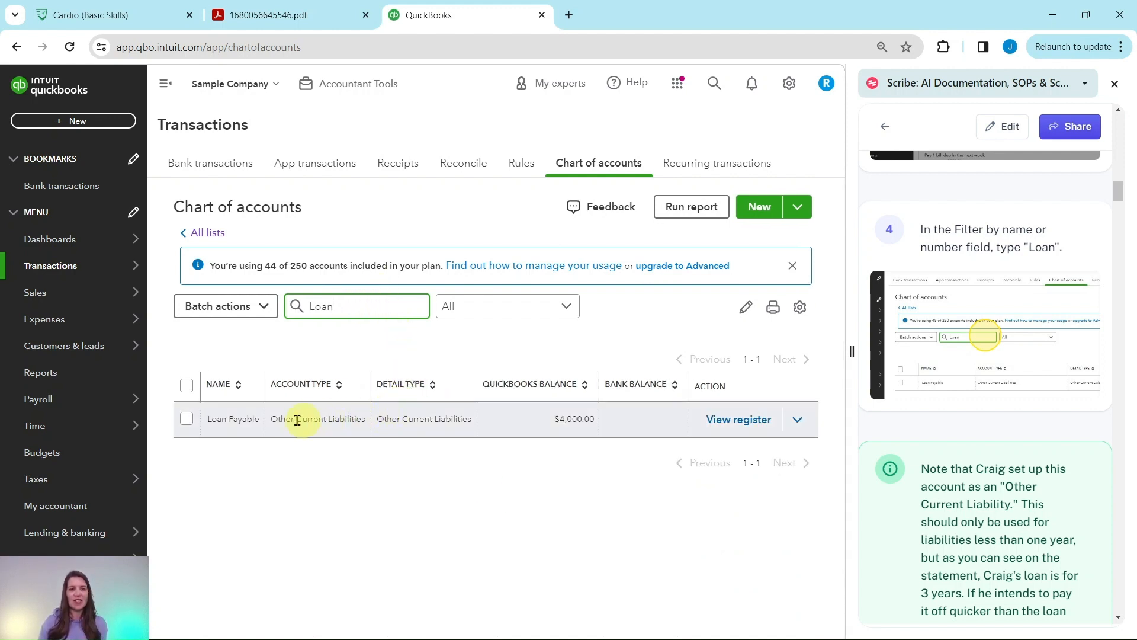
Step: Read the guide's note on the loan's liability type and check the loan term and repayment schedule in the statement PDF
scroll(961, 426, "down", 5)
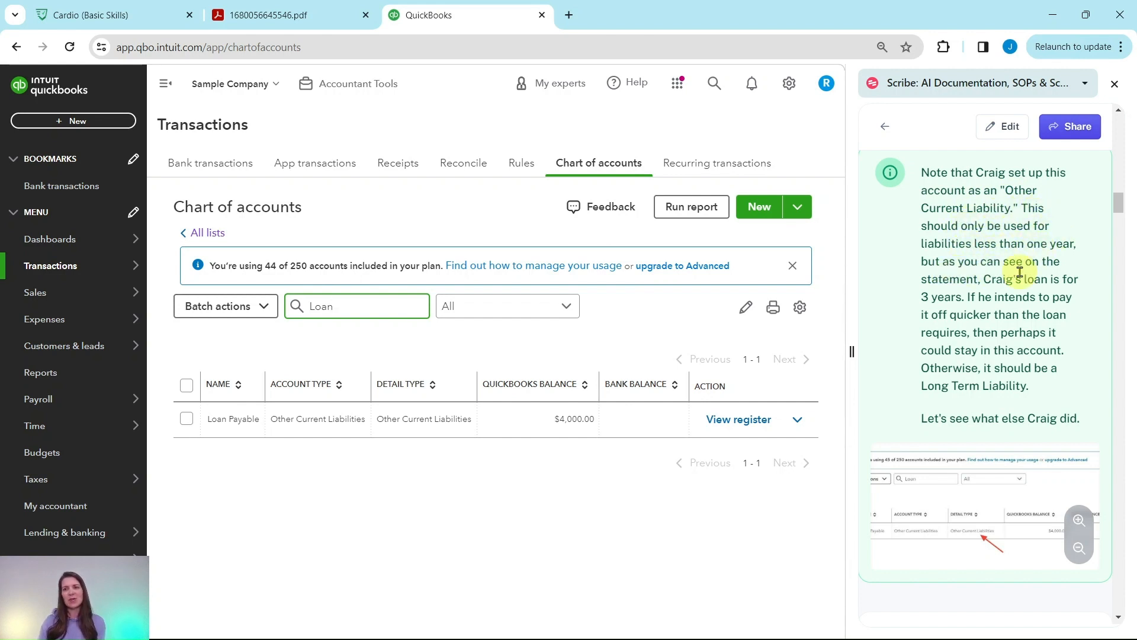
left_click(330, 19)
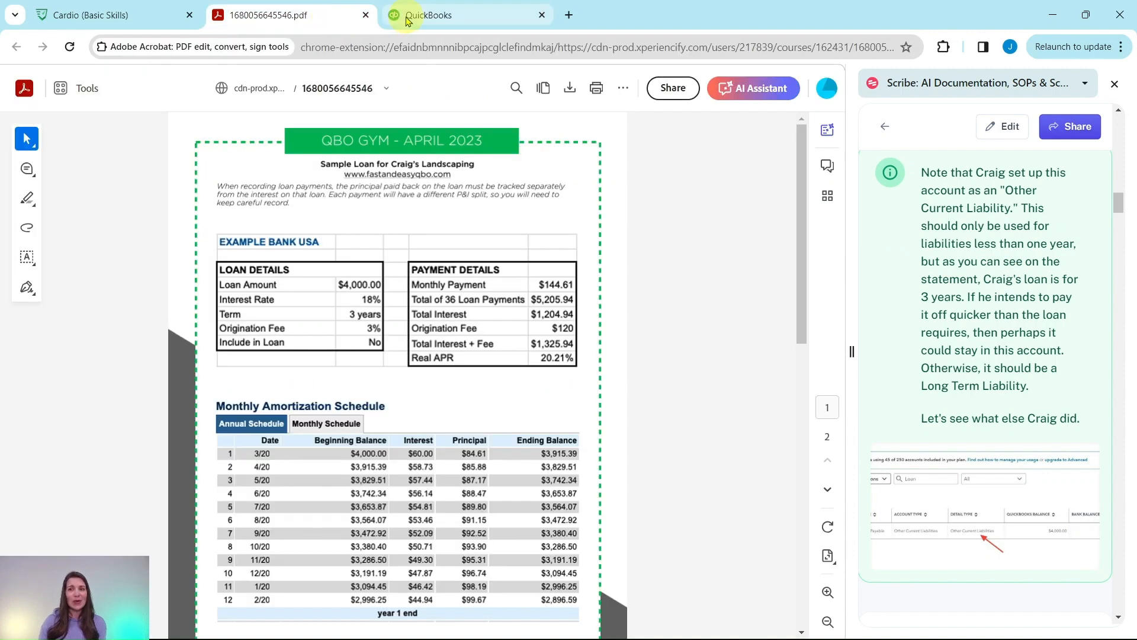
scroll(426, 246, "down", 3)
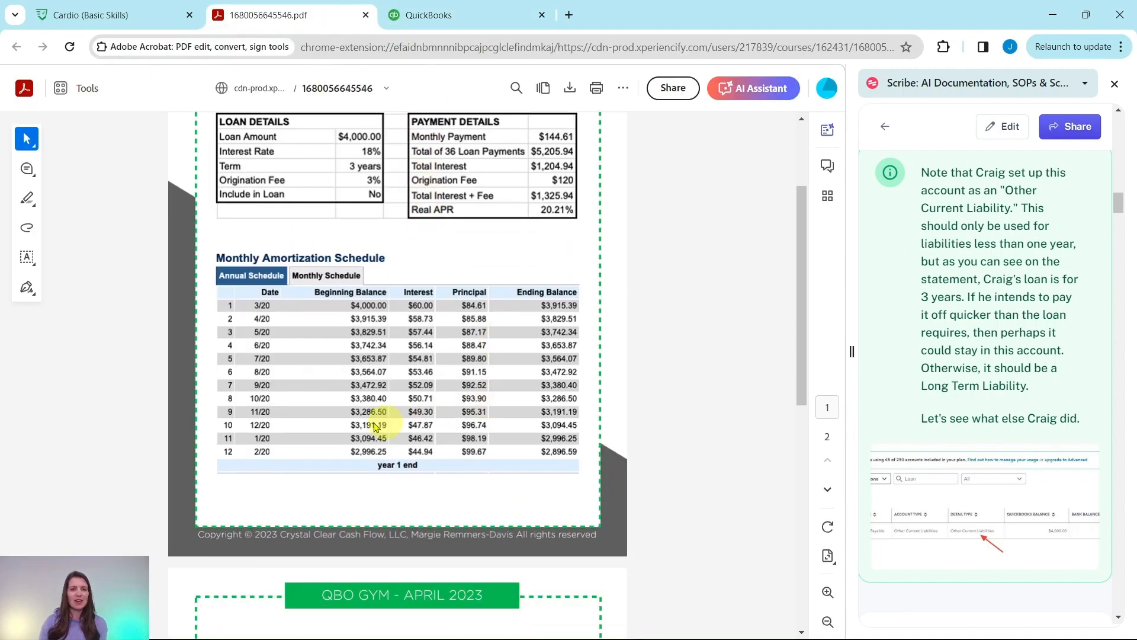
scroll(414, 355, "down", 10)
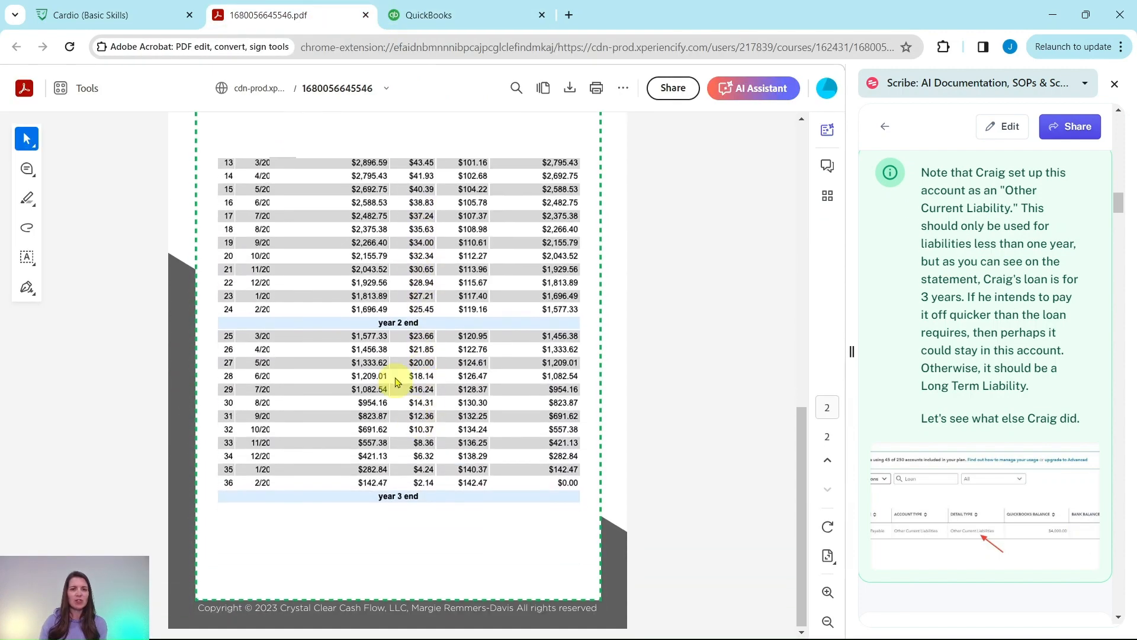
scroll(389, 360, "up", 12)
scroll(389, 361, "up", 3)
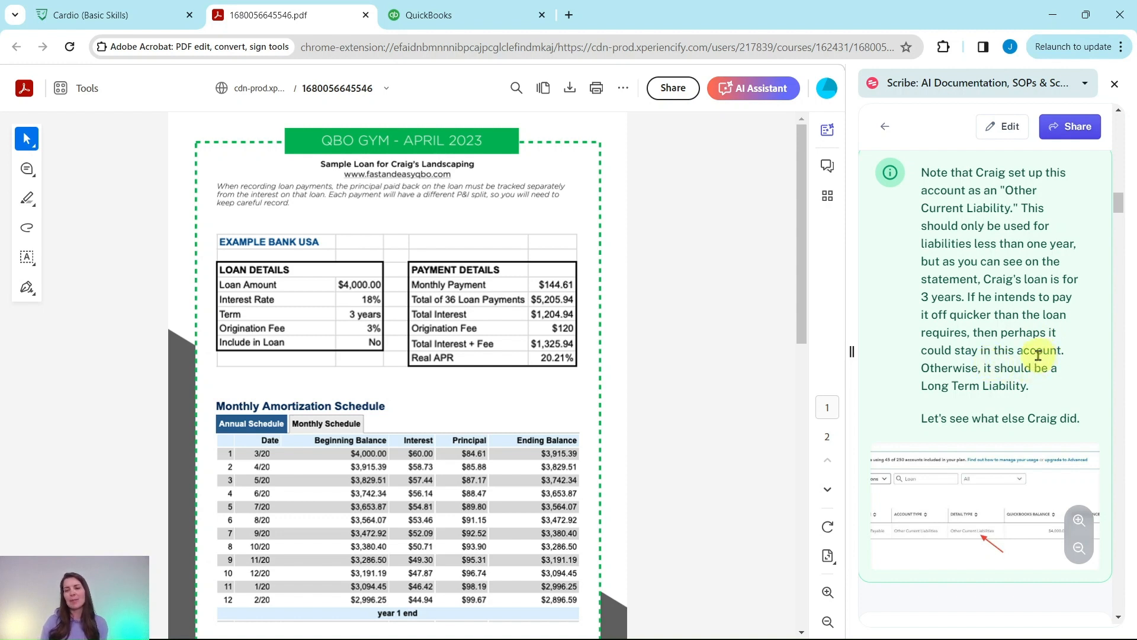
Step: Return to QuickBooks and open the register of the Loan Payable account
scroll(1038, 354, "down", 4)
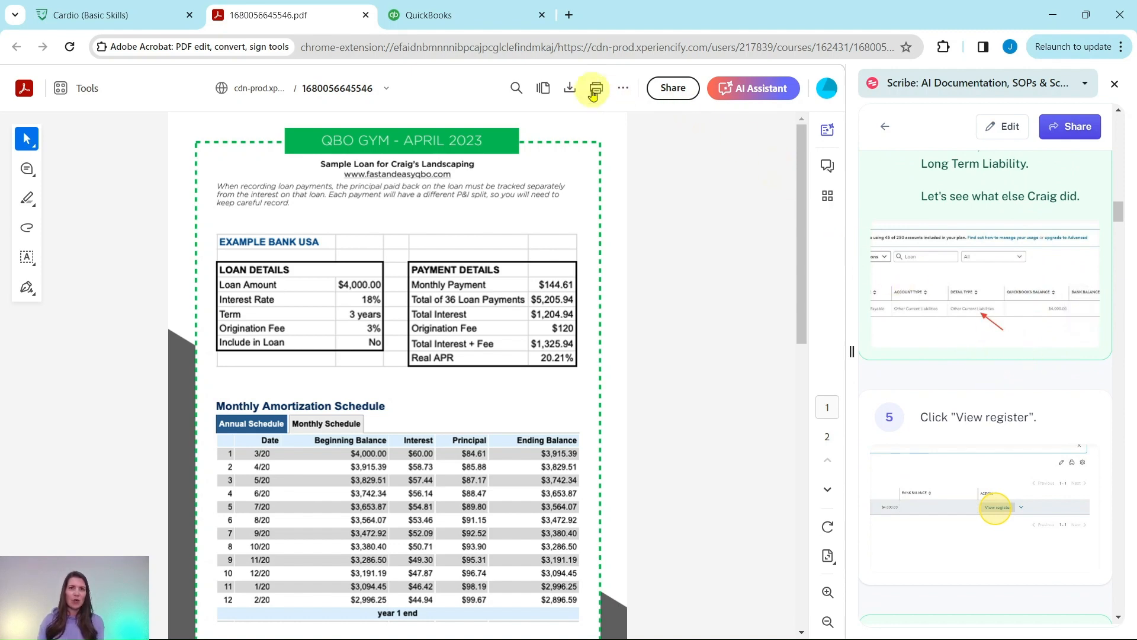
left_click(469, 16)
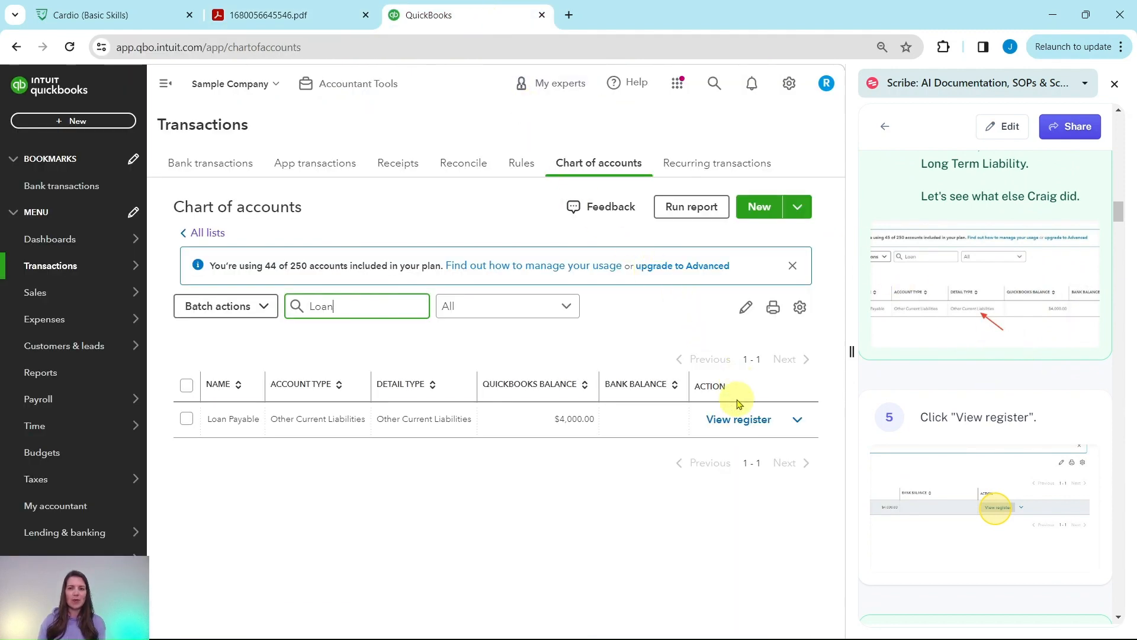
left_click(739, 425)
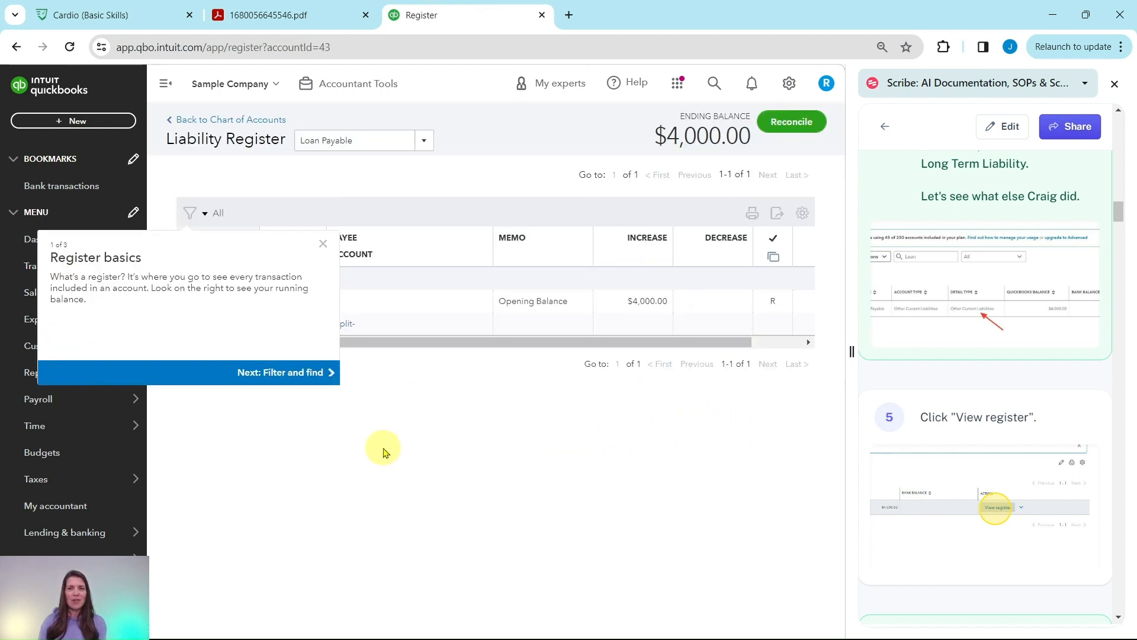
Step: Dismiss the register introduction and open the loan's Opening Balance journal entry dated 03/27/2024 for editing
left_click(324, 248)
scroll(952, 474, "down", 5)
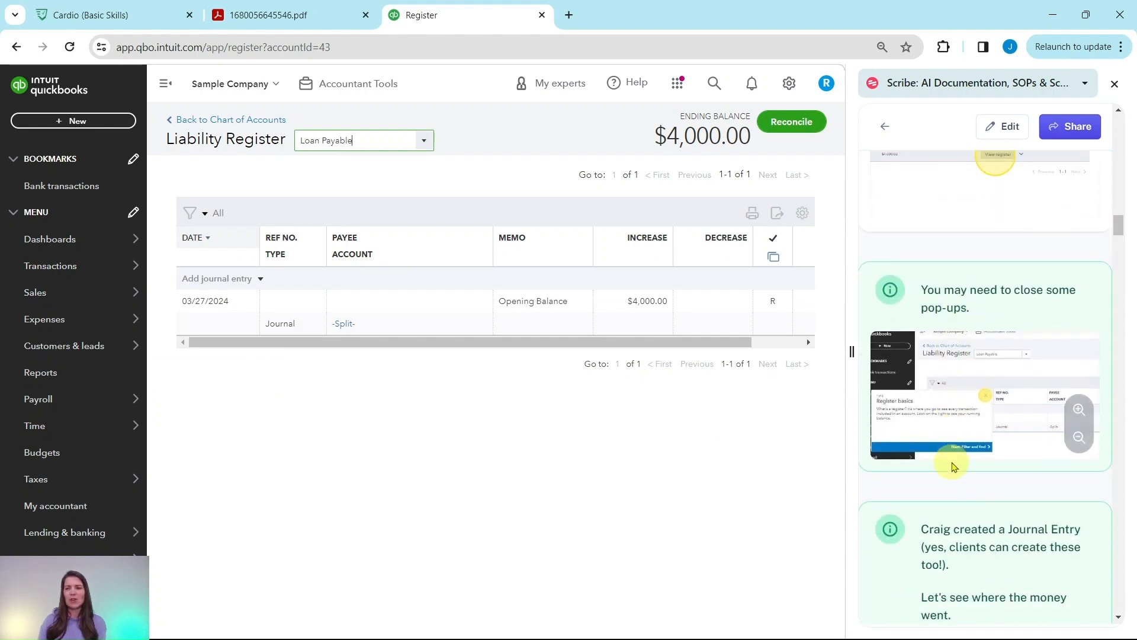
scroll(952, 466, "down", 5)
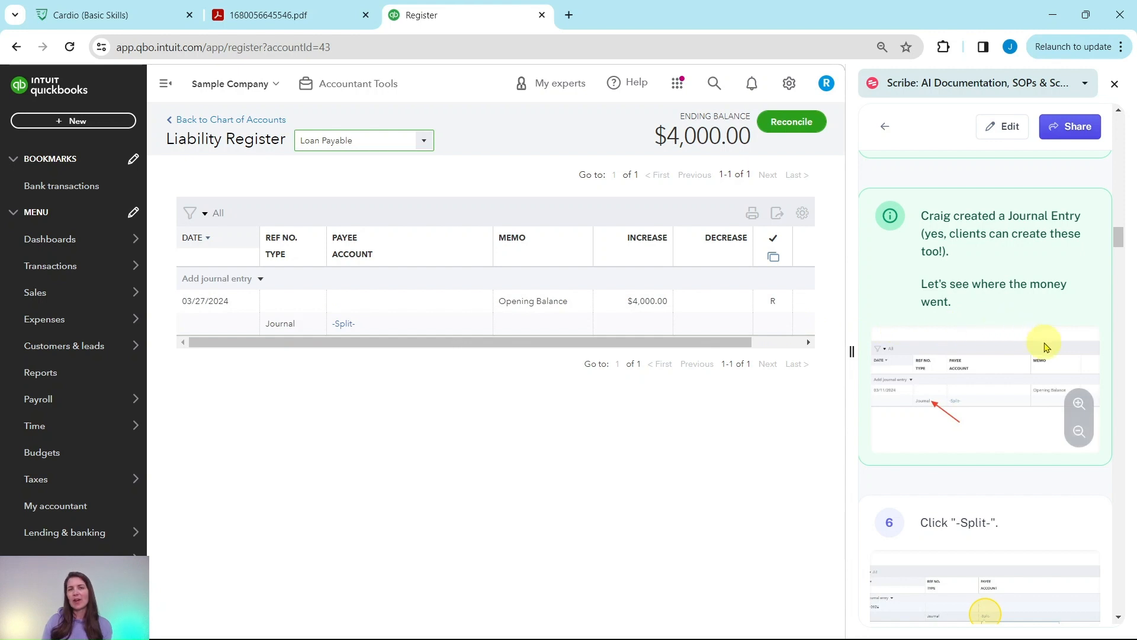
scroll(1046, 347, "down", 5)
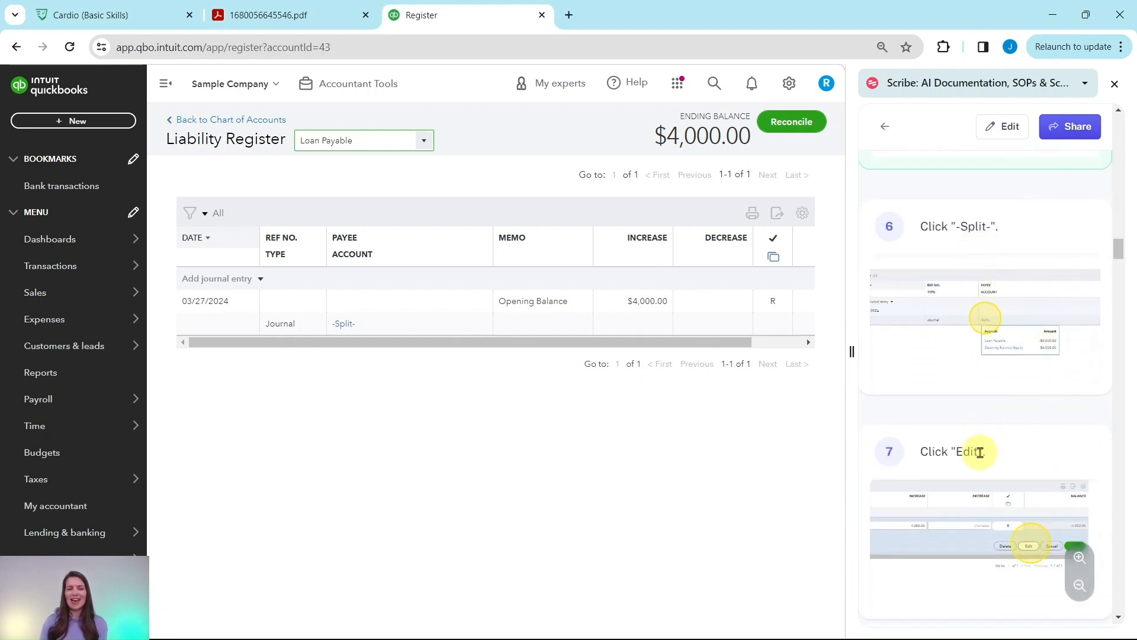
left_click(344, 329)
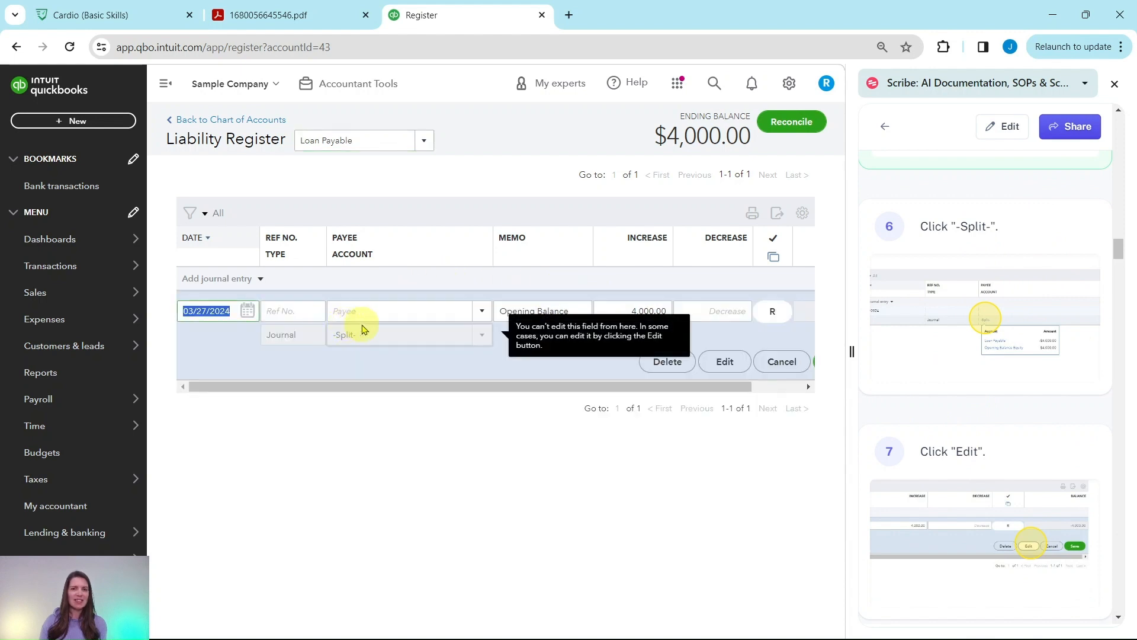
left_click(723, 362)
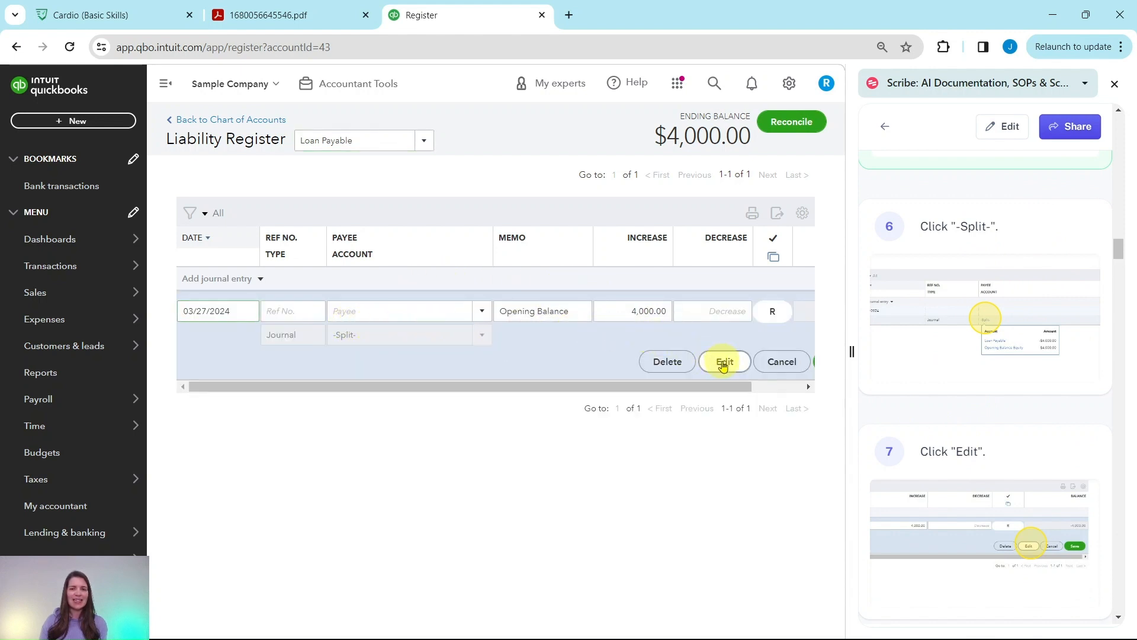
Step: Change the account on line 2 of the journal entry from Opening Balance Equity to Checking
scroll(948, 388, "down", 4)
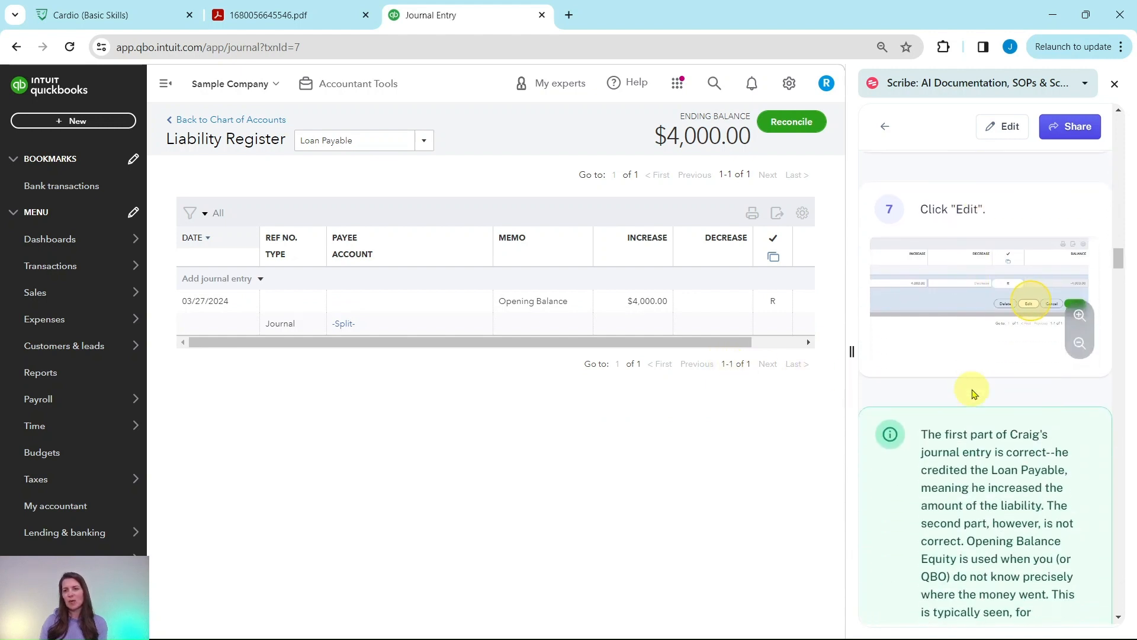
scroll(974, 394, "down", 5)
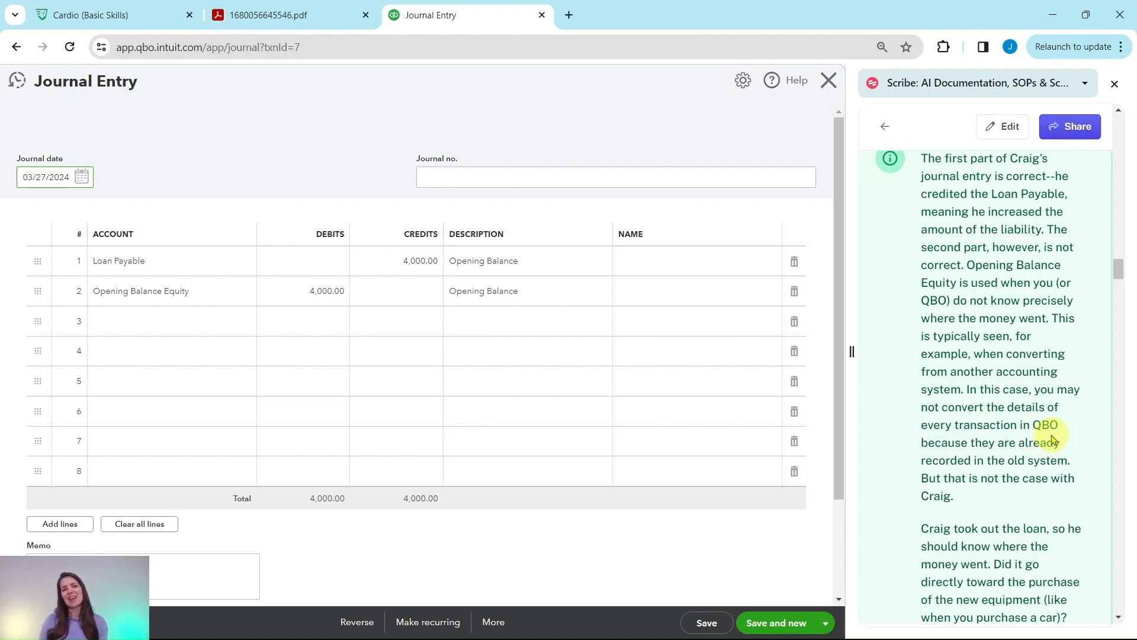
scroll(1048, 437, "down", 5)
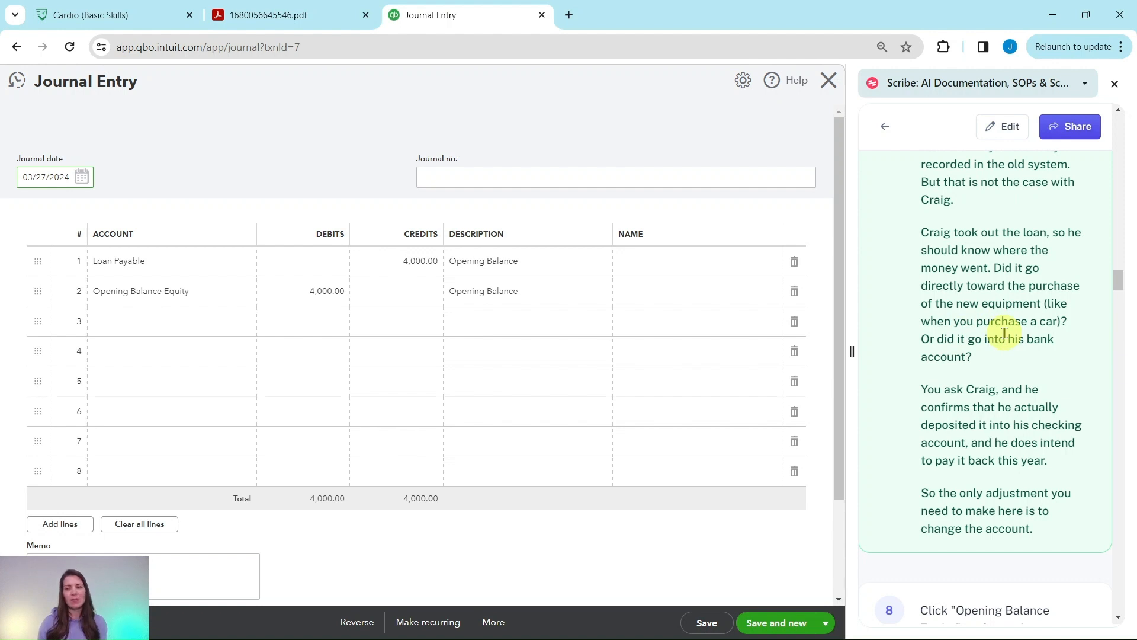
scroll(1004, 333, "down", 3)
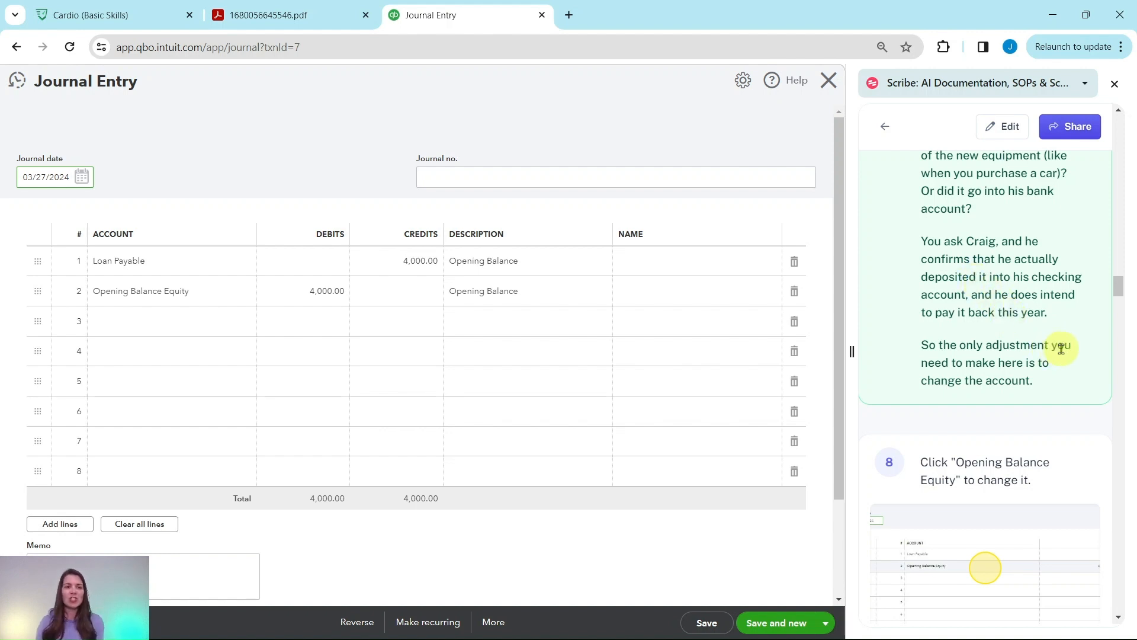
scroll(1063, 356, "down", 5)
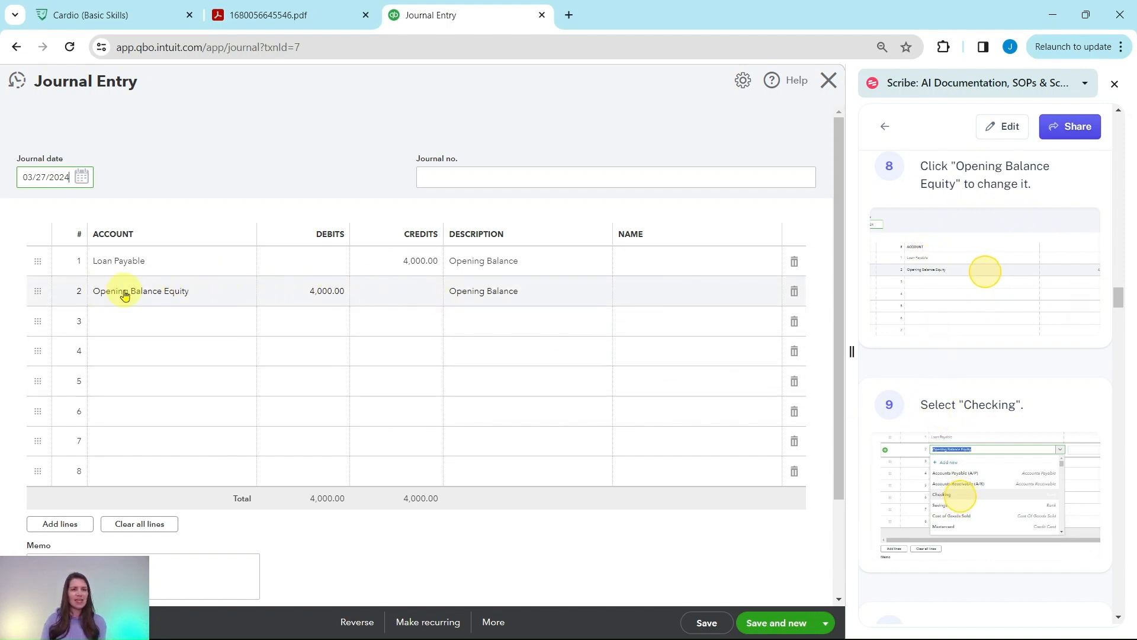
left_click(199, 297)
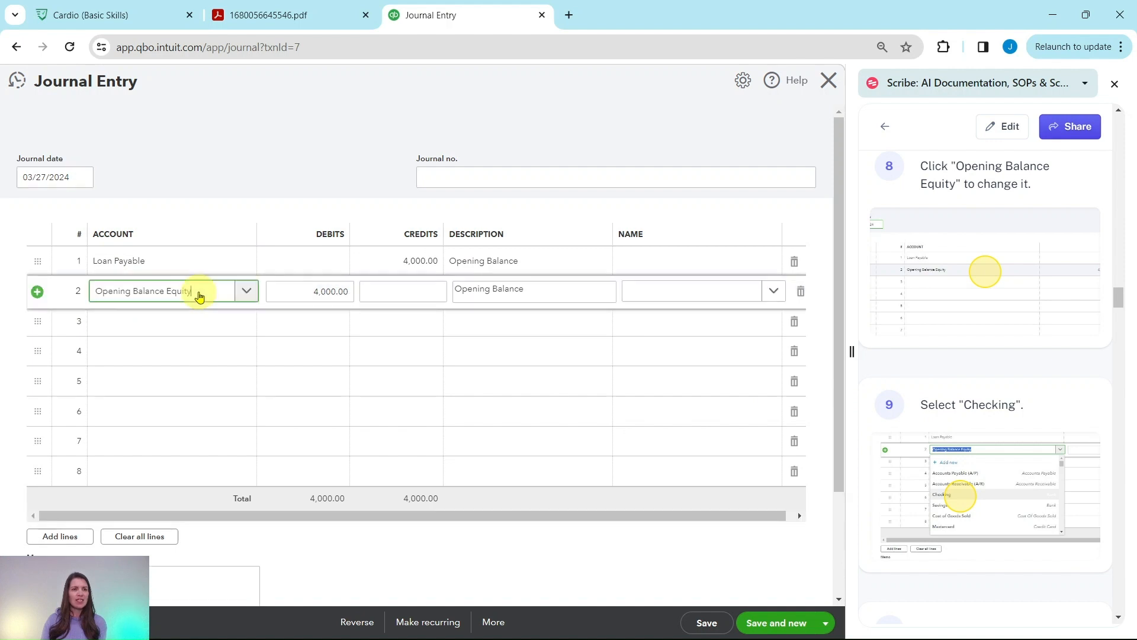
left_click(248, 294)
scroll(235, 362, "up", 2)
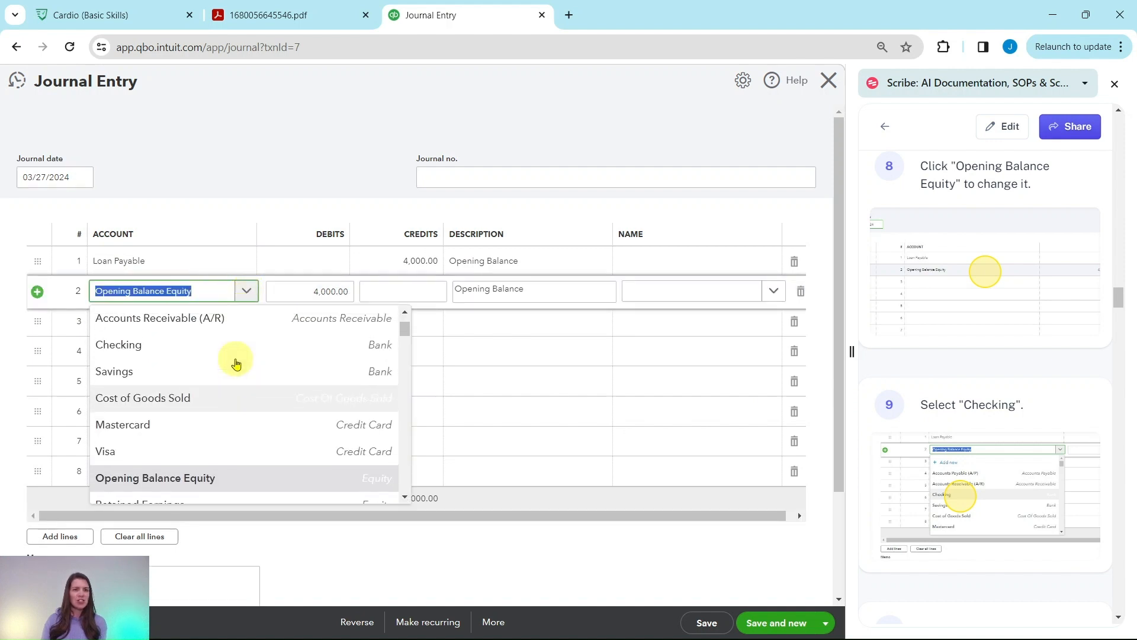
scroll(235, 362, "up", 2)
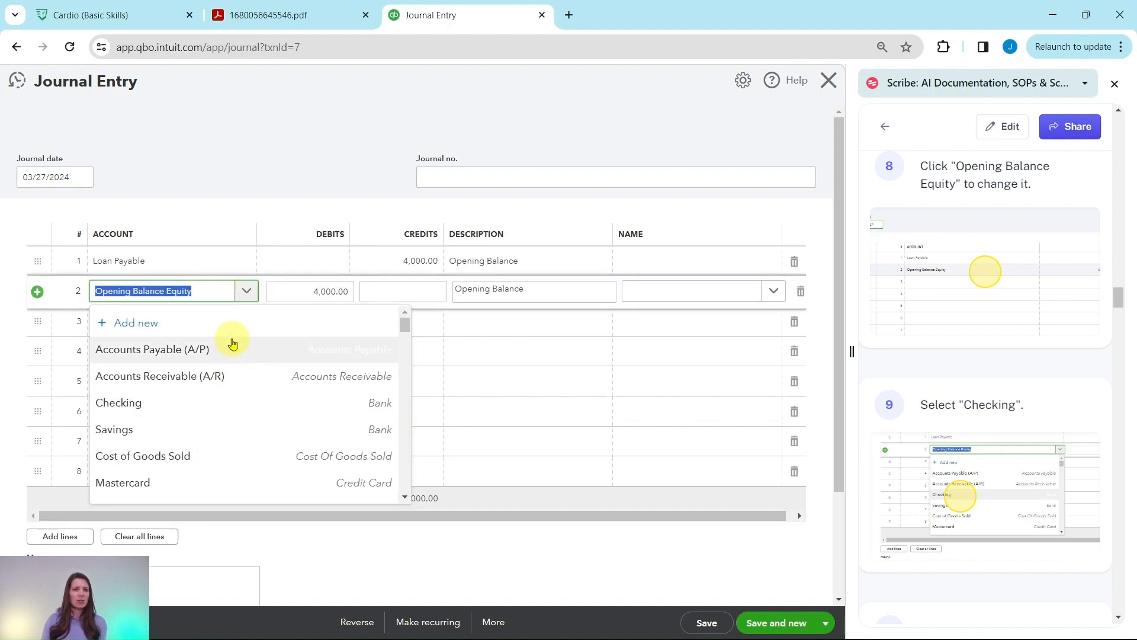
left_click(117, 410)
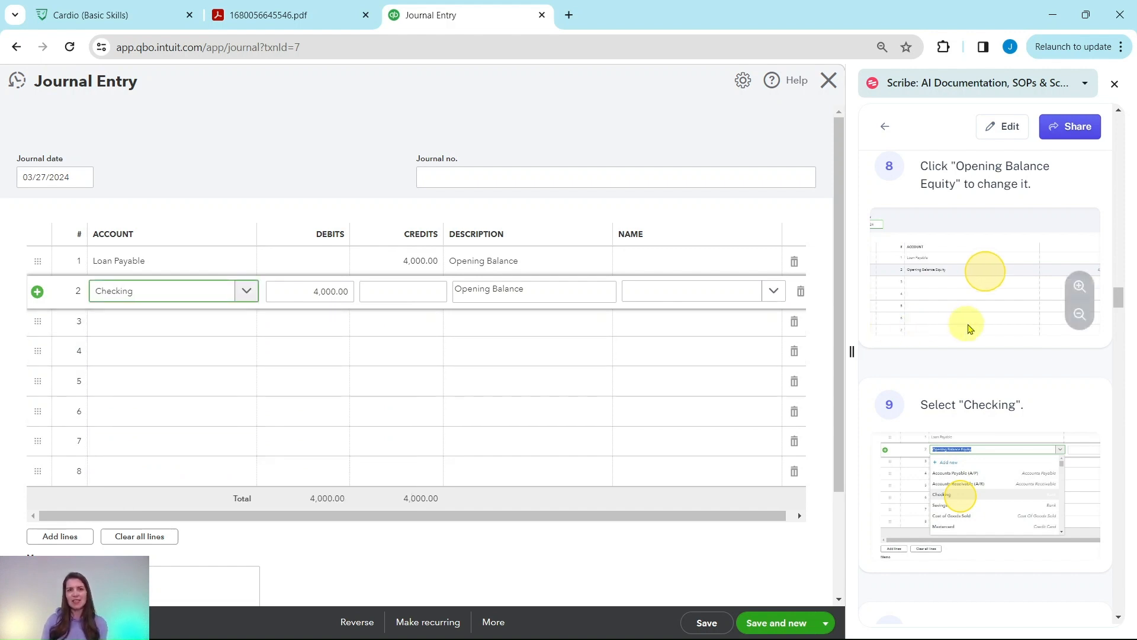
Step: Extend the journal entry's memo to read "Opening Balance - deposited in checking account for the purchase of equipment"
scroll(984, 332, "down", 5)
scroll(999, 335, "down", 2)
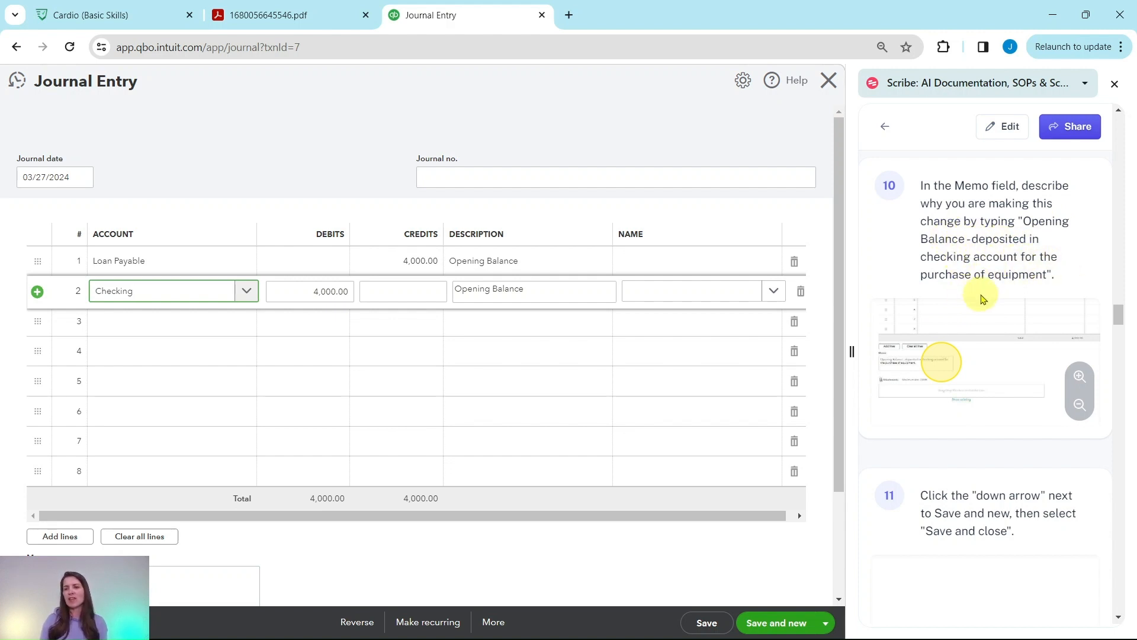
scroll(314, 379, "down", 3)
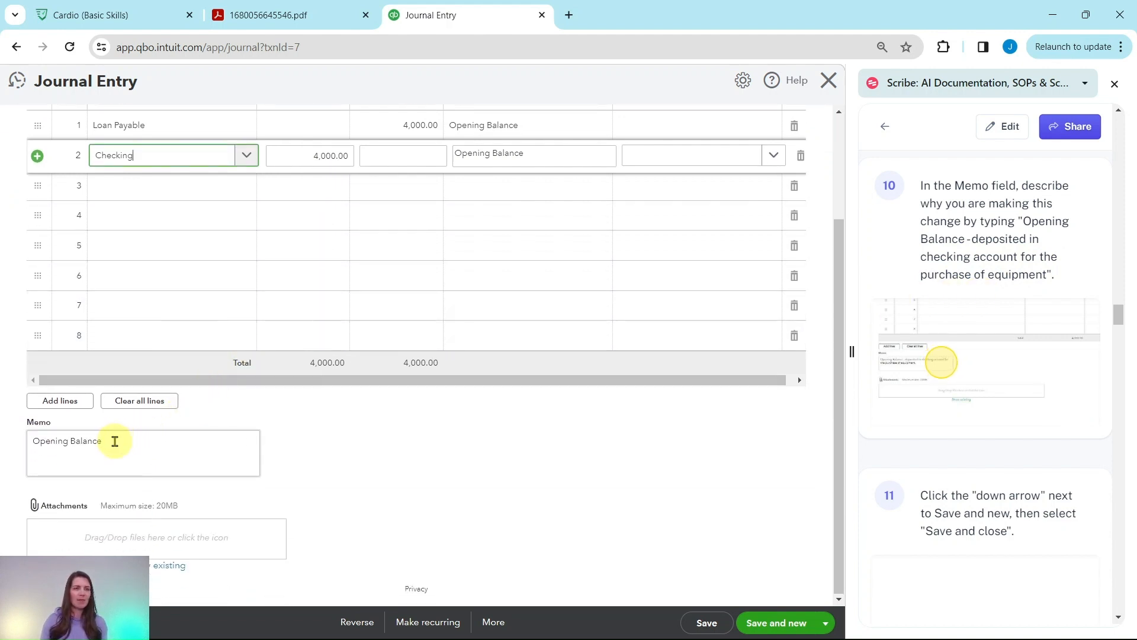
left_click(121, 440)
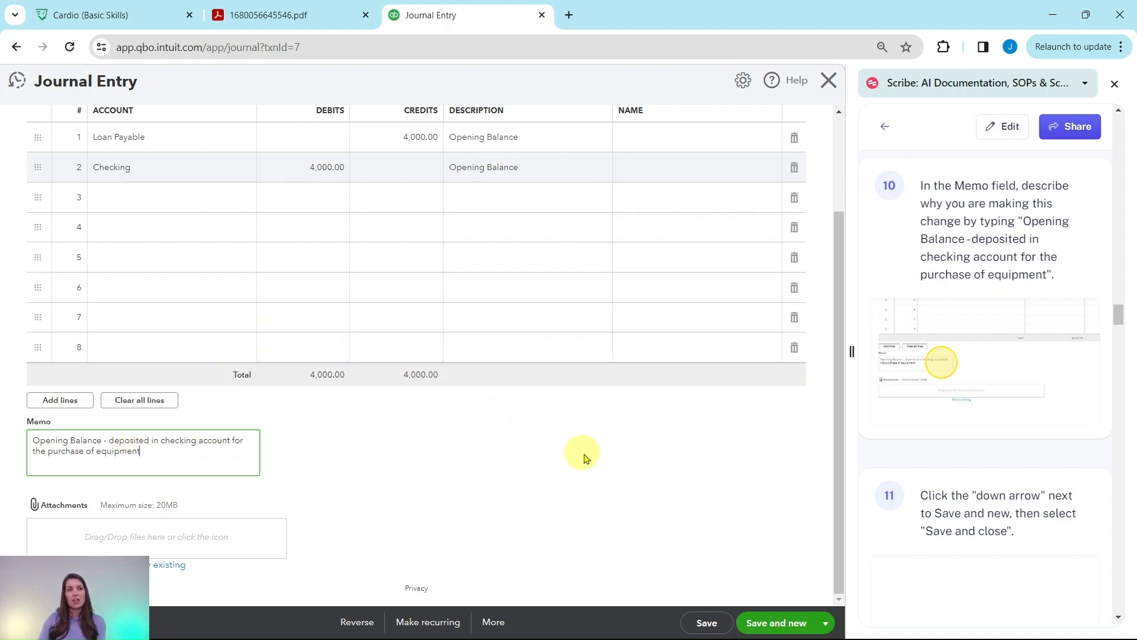
scroll(587, 462, "up", 3)
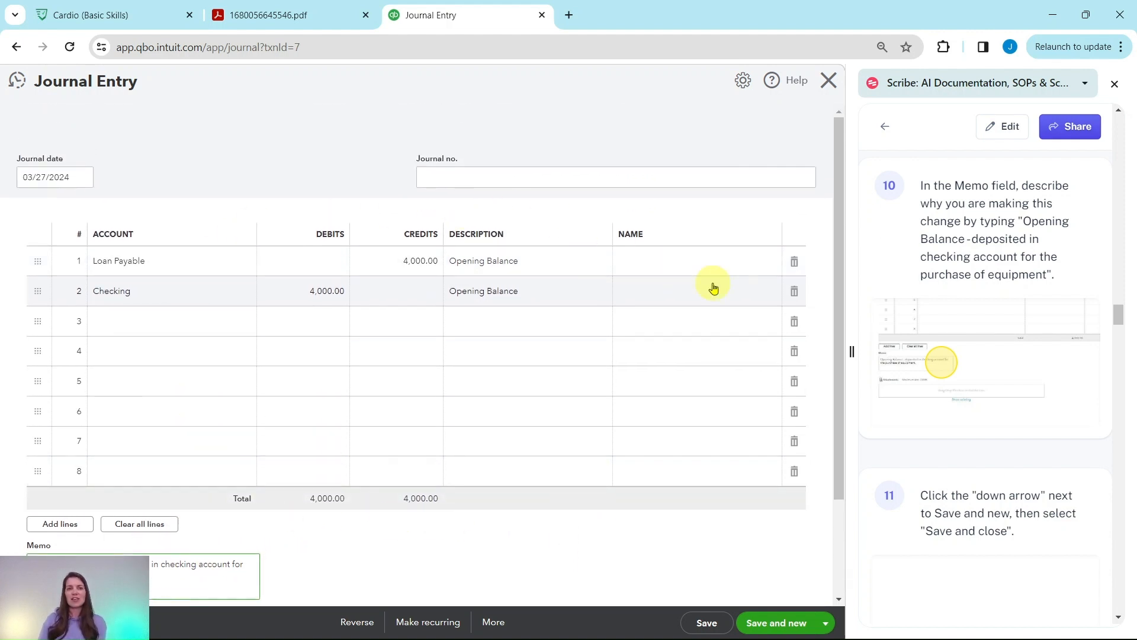
Step: Save and close the journal entry, agreeing to modify the reconciled transaction
scroll(983, 309, "down", 5)
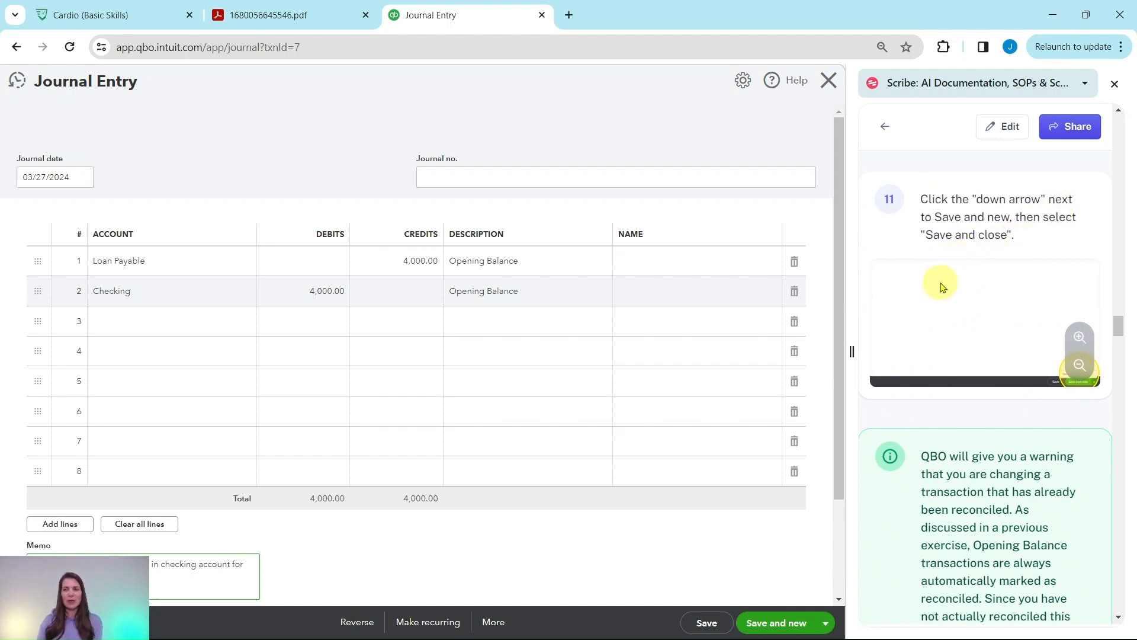
left_click(826, 623)
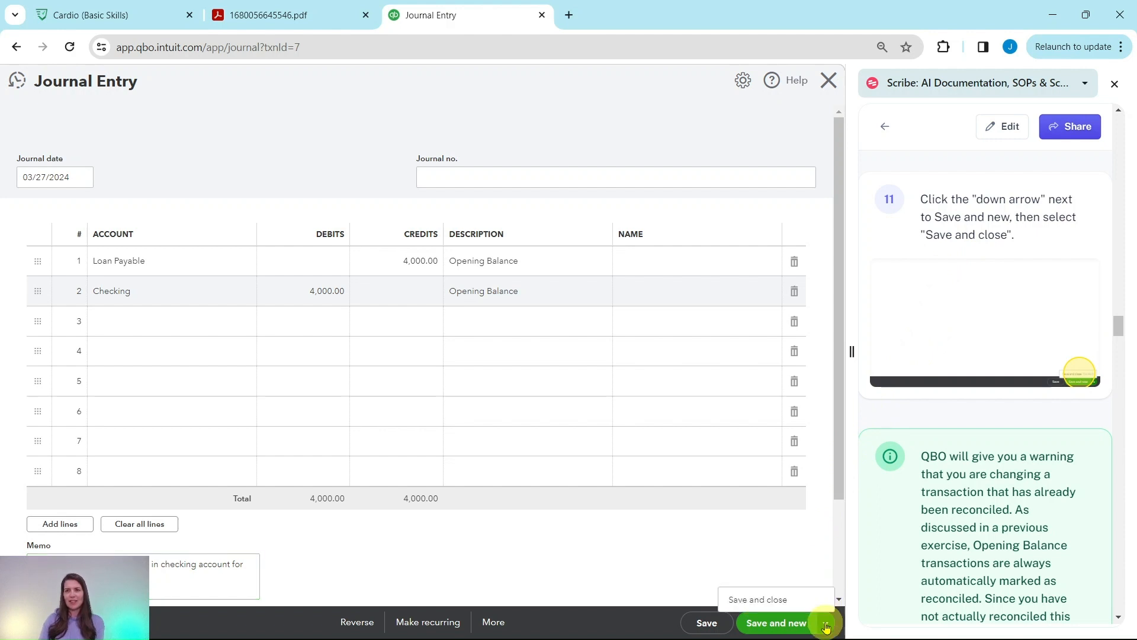
left_click(753, 607)
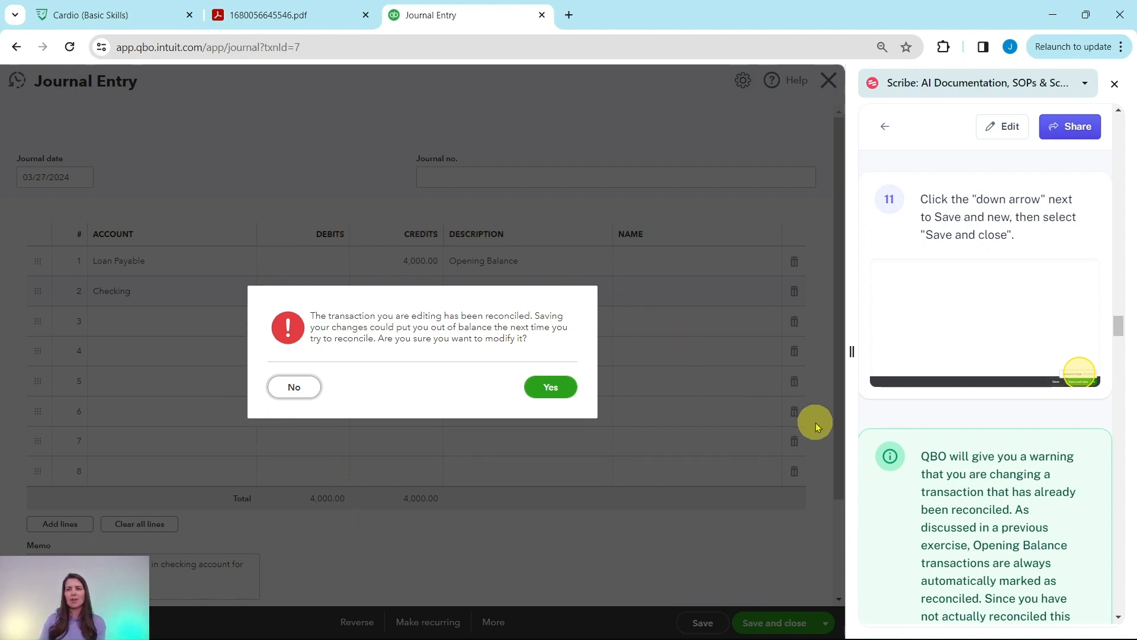
scroll(994, 438, "down", 5)
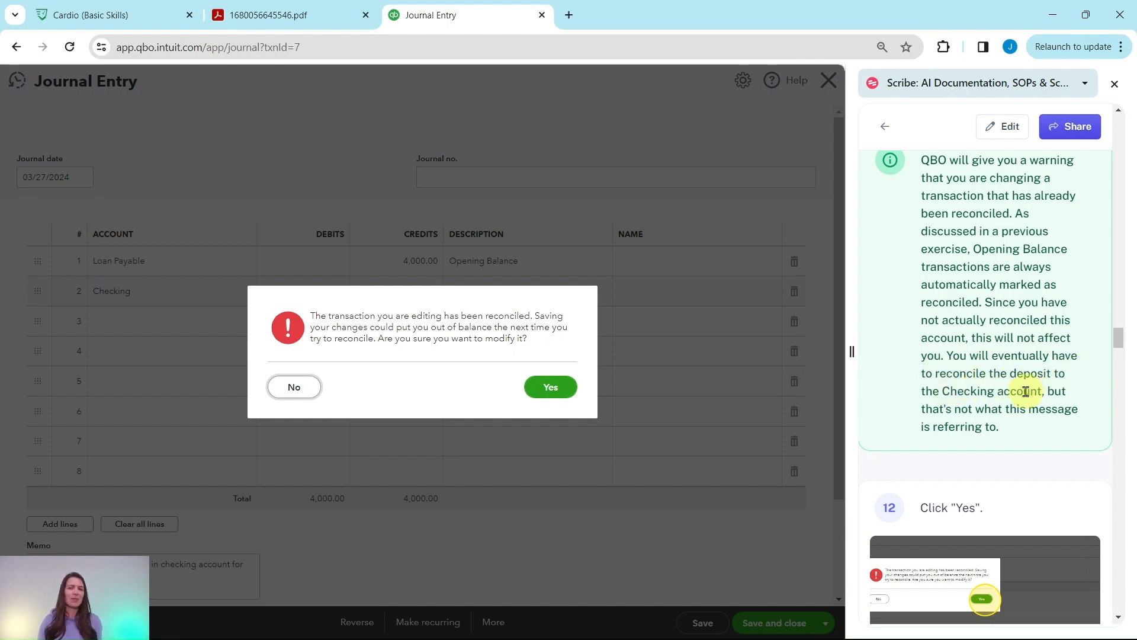
scroll(1019, 359, "down", 5)
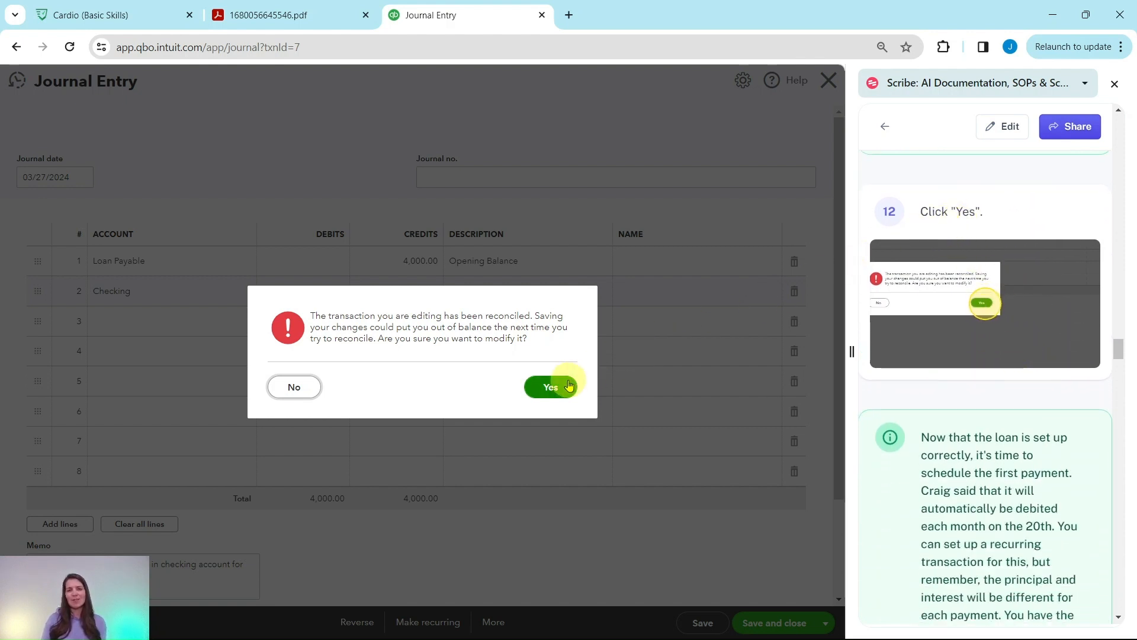
left_click(550, 388)
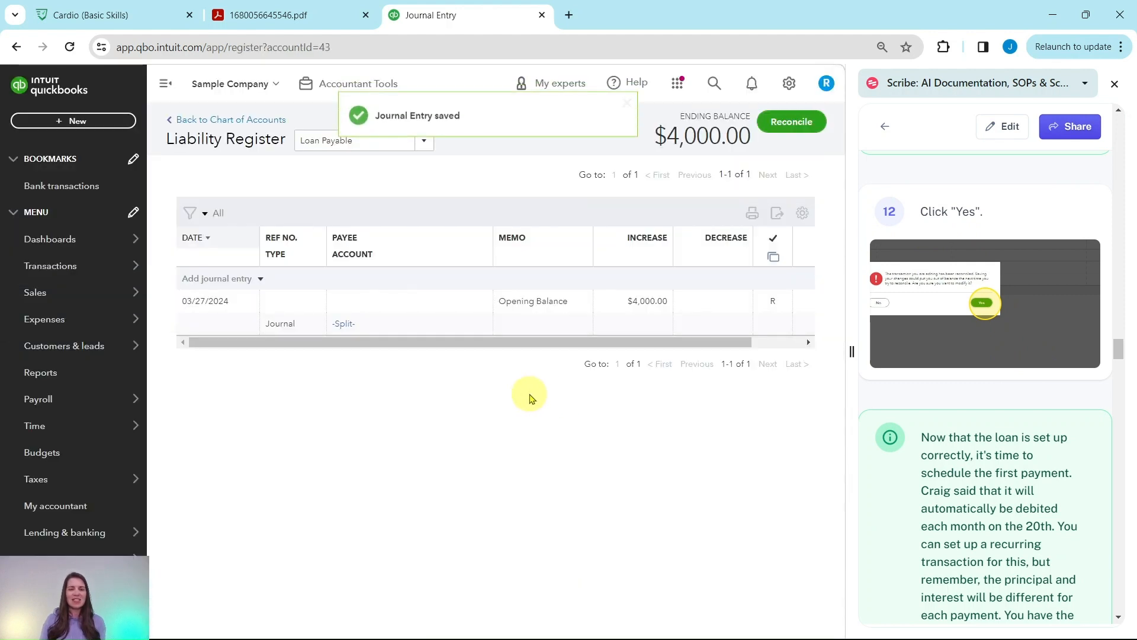
Step: Check the interest and principal split in the loan PDF's amortization schedule and read the guide's options for recording monthly payments
scroll(959, 375, "down", 4)
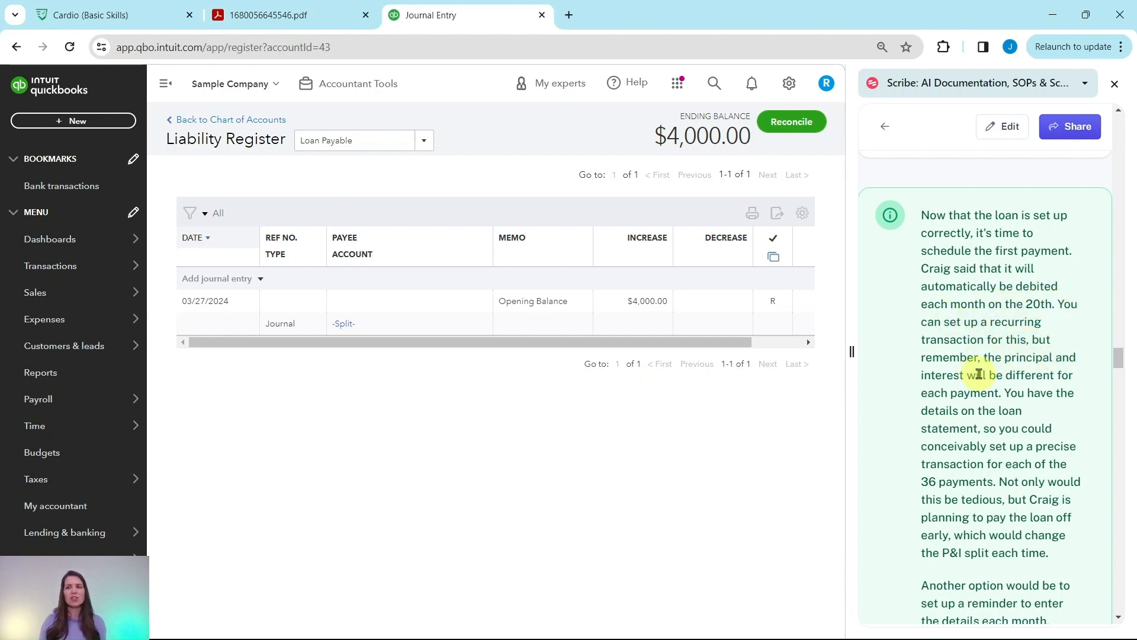
left_click(303, 28)
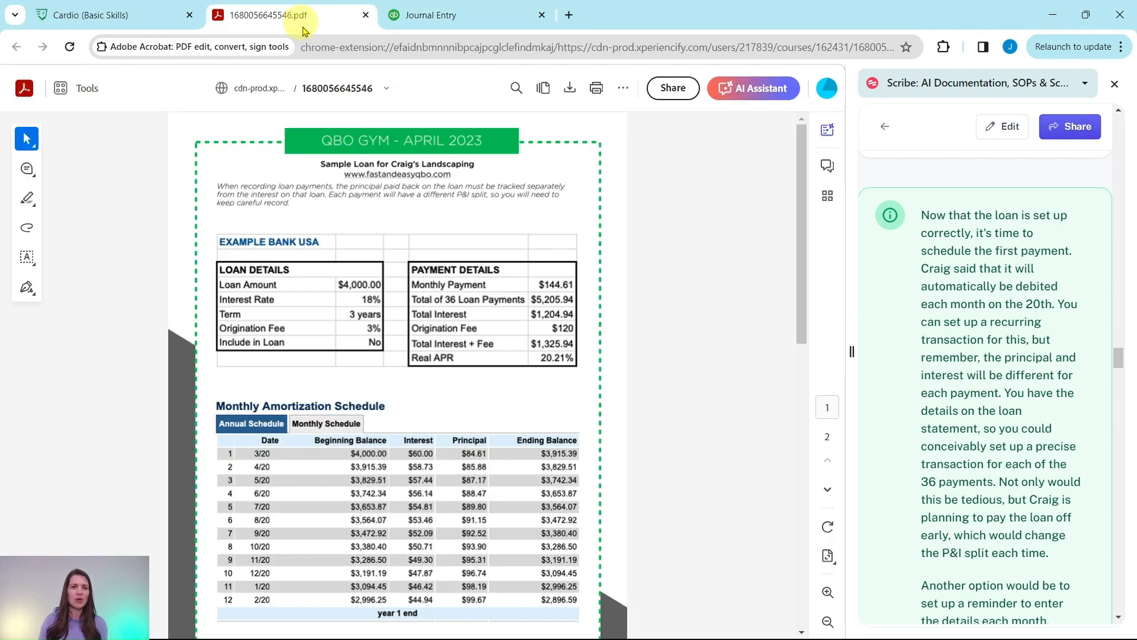
scroll(461, 273, "down", 3)
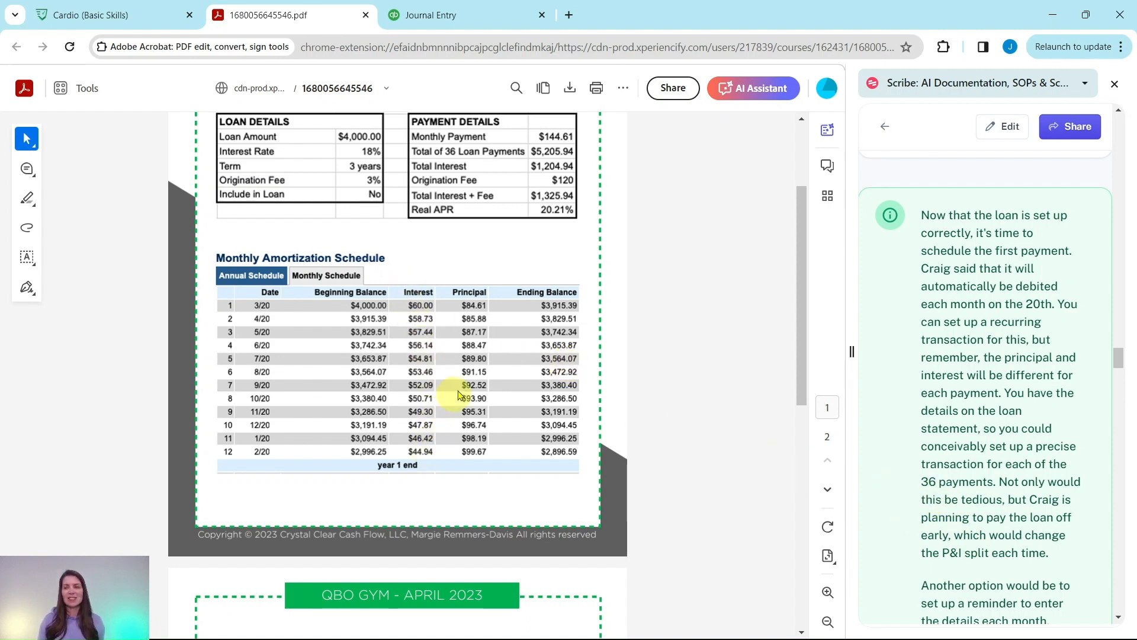
scroll(983, 487, "down", 5)
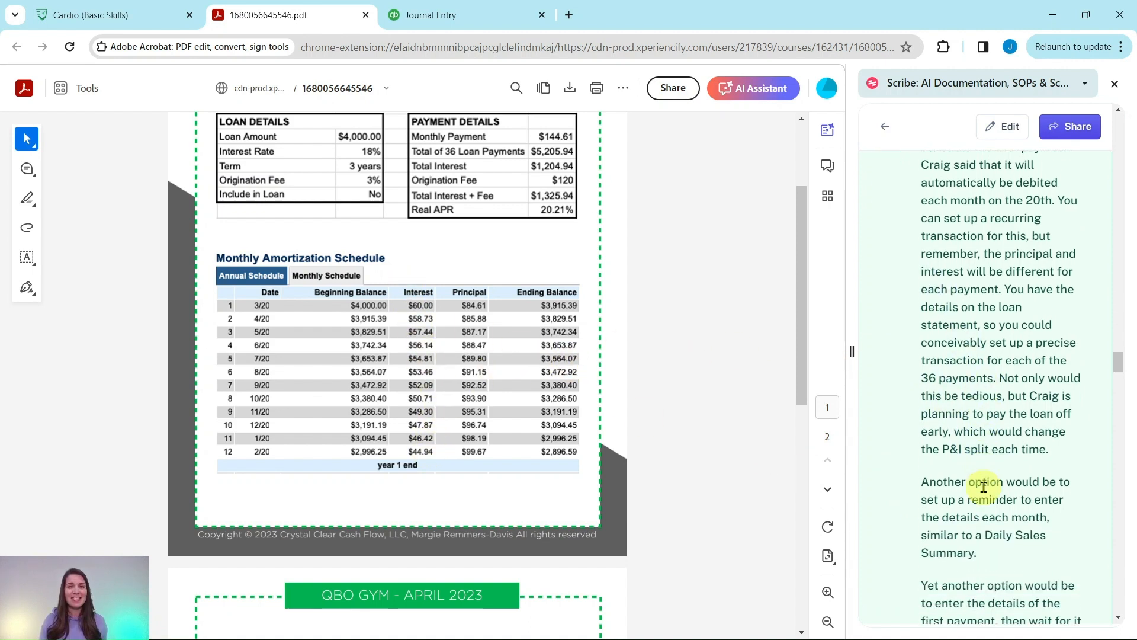
scroll(981, 485, "down", 1)
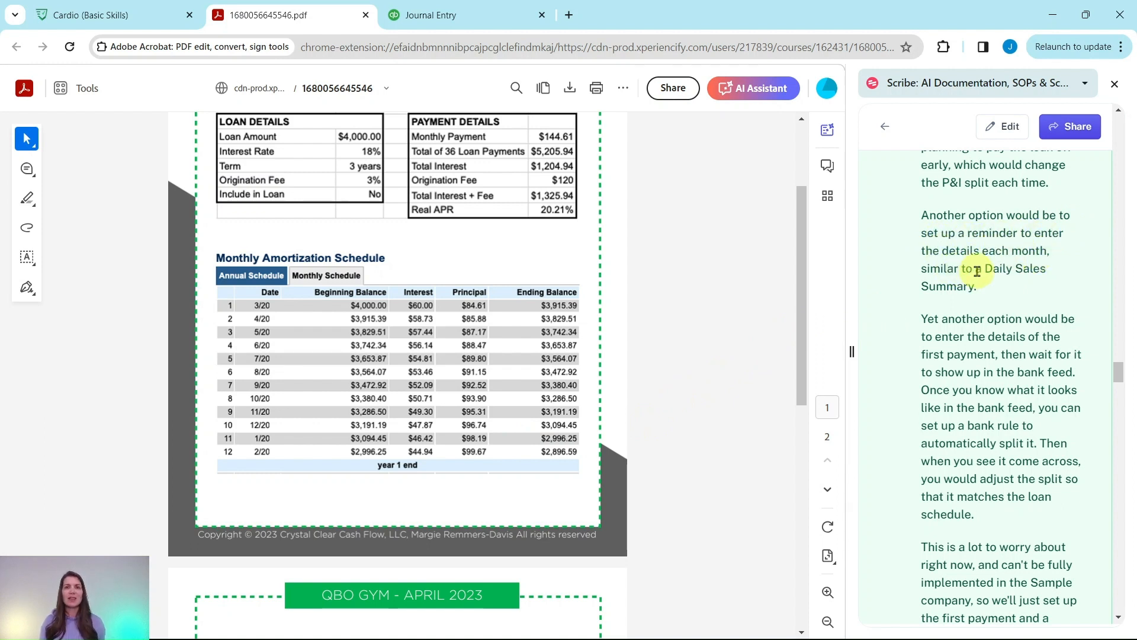
scroll(1003, 302, "down", 2)
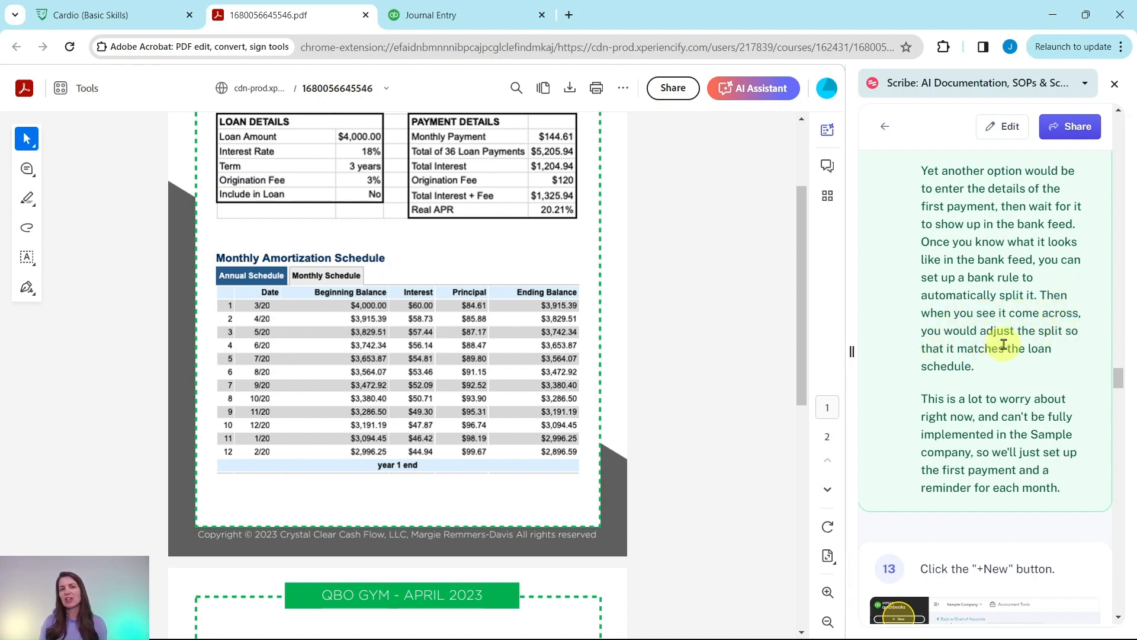
scroll(1003, 332, "down", 2)
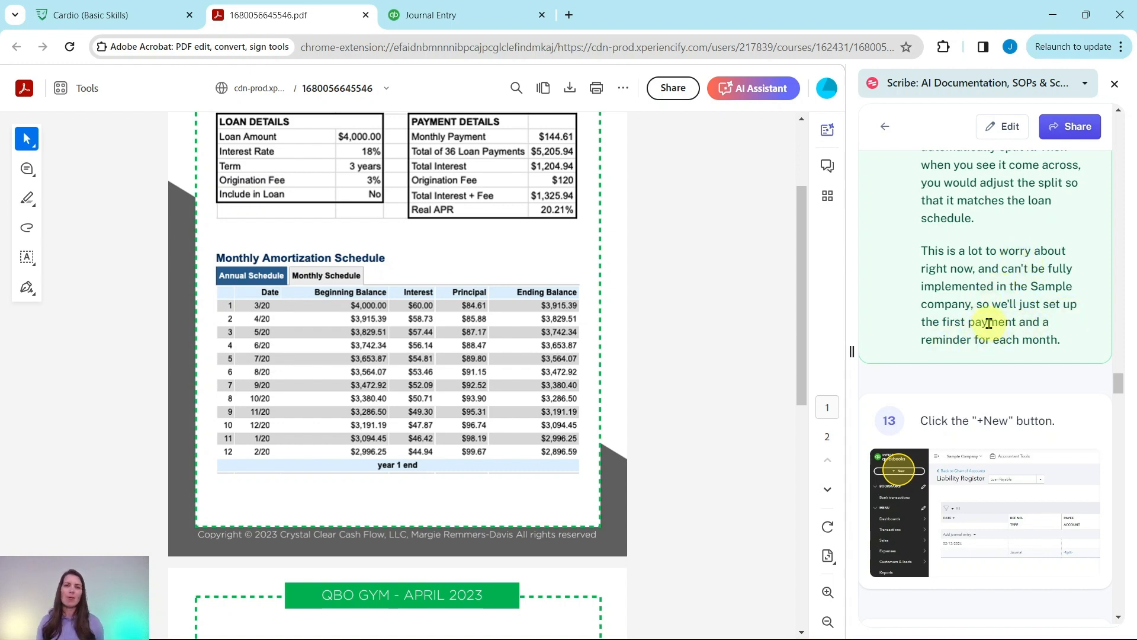
scroll(1003, 315, "down", 4)
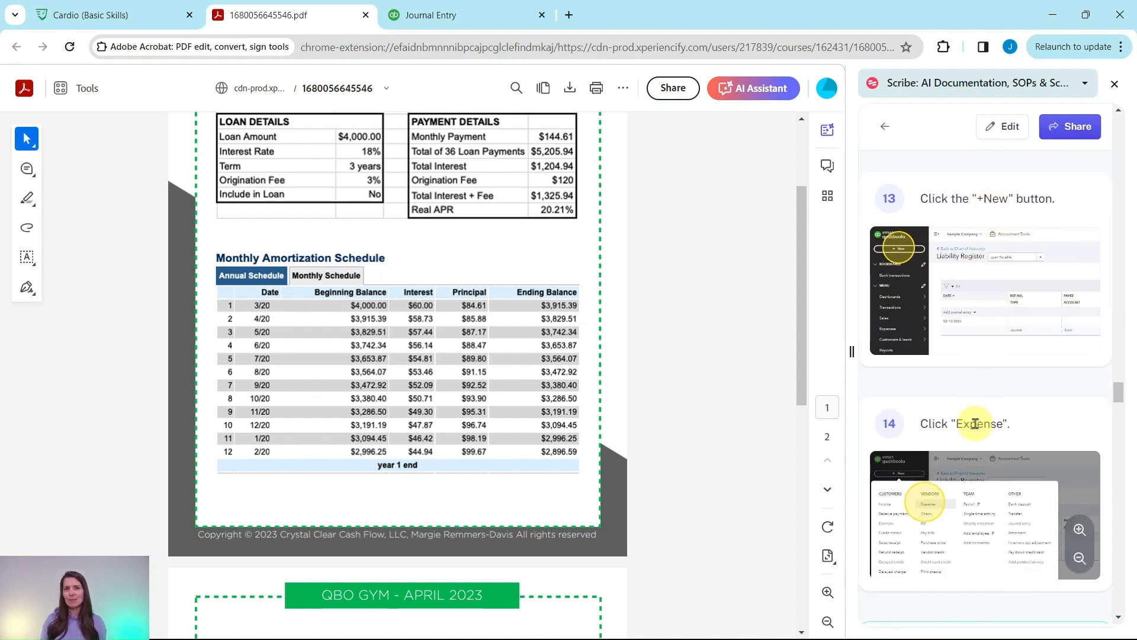
Step: Return to QuickBooks, start a new expense and check the guide's instructions for adding the loan company as payee
left_click(477, 13)
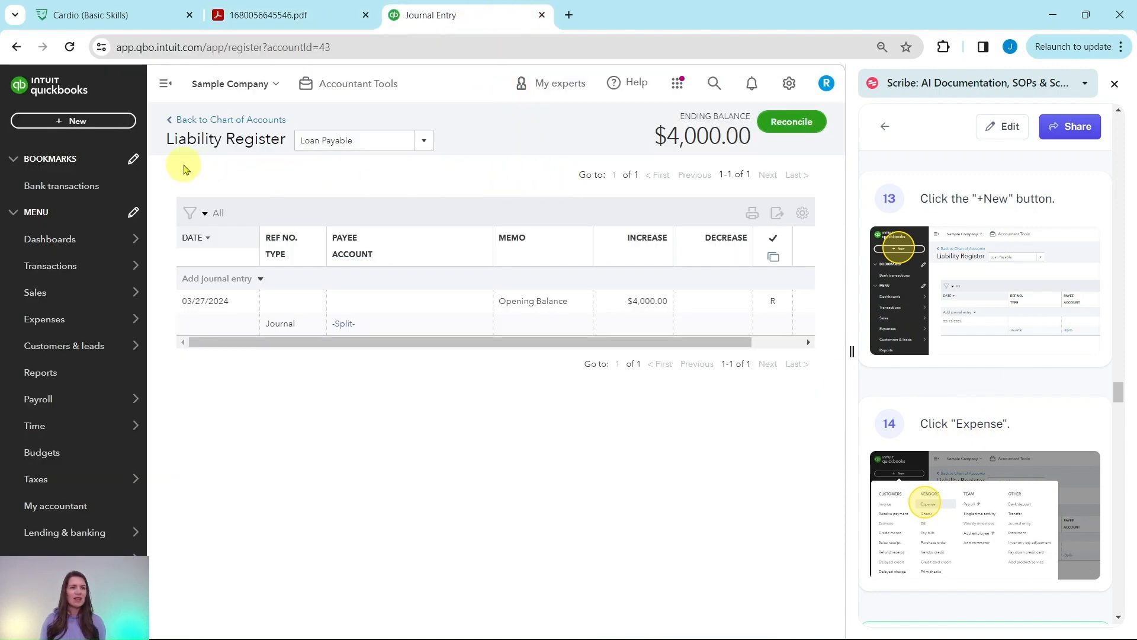
left_click(68, 122)
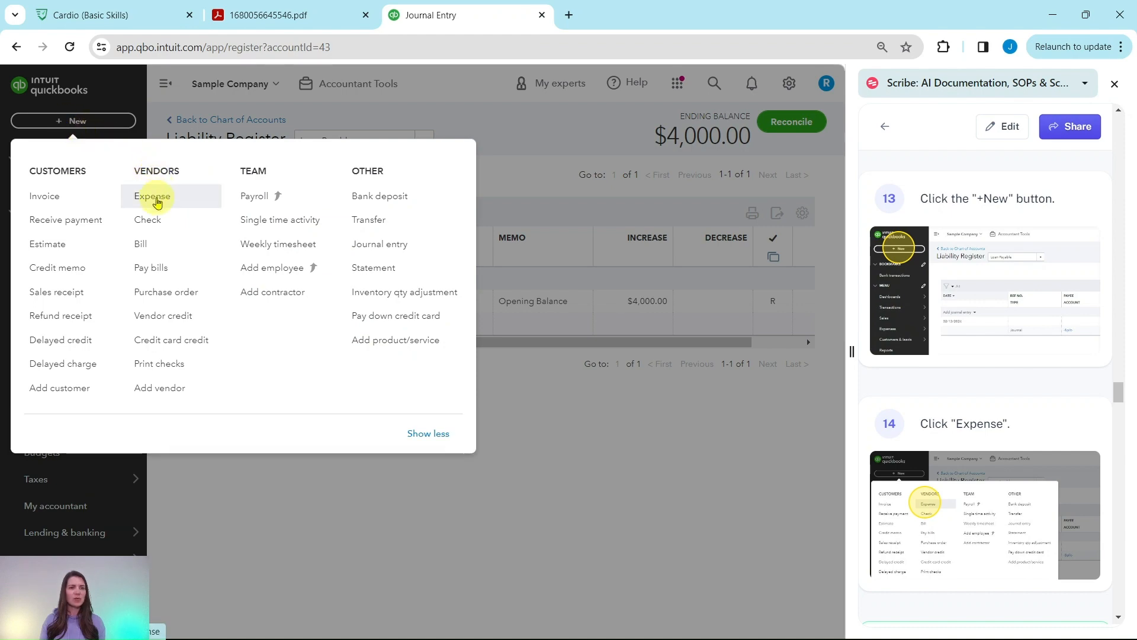
left_click(157, 202)
scroll(983, 303, "down", 4)
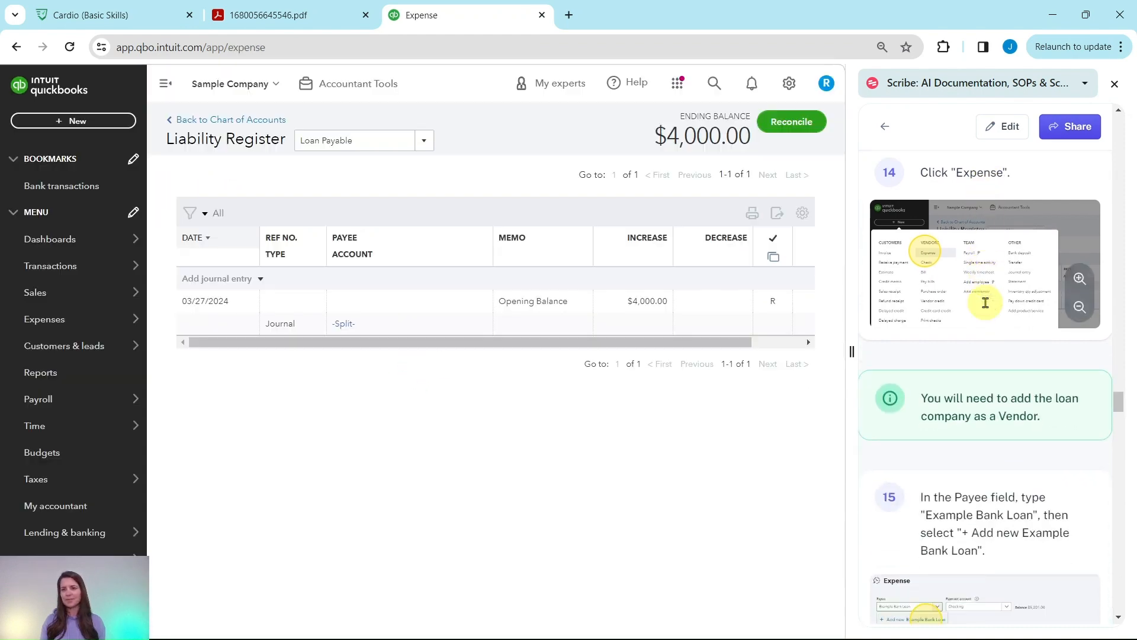
Step: Check the lender's name in the loan PDF, then add "Example Bank Loan" as a new vendor for the expense's payee
scroll(984, 303, "down", 3)
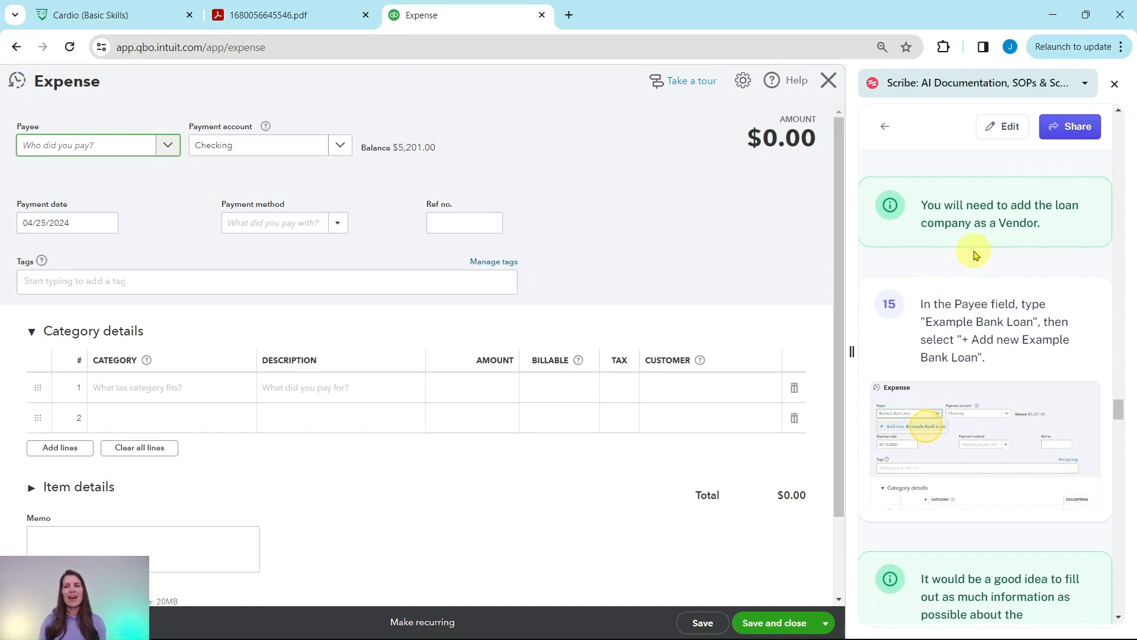
left_click(288, 16)
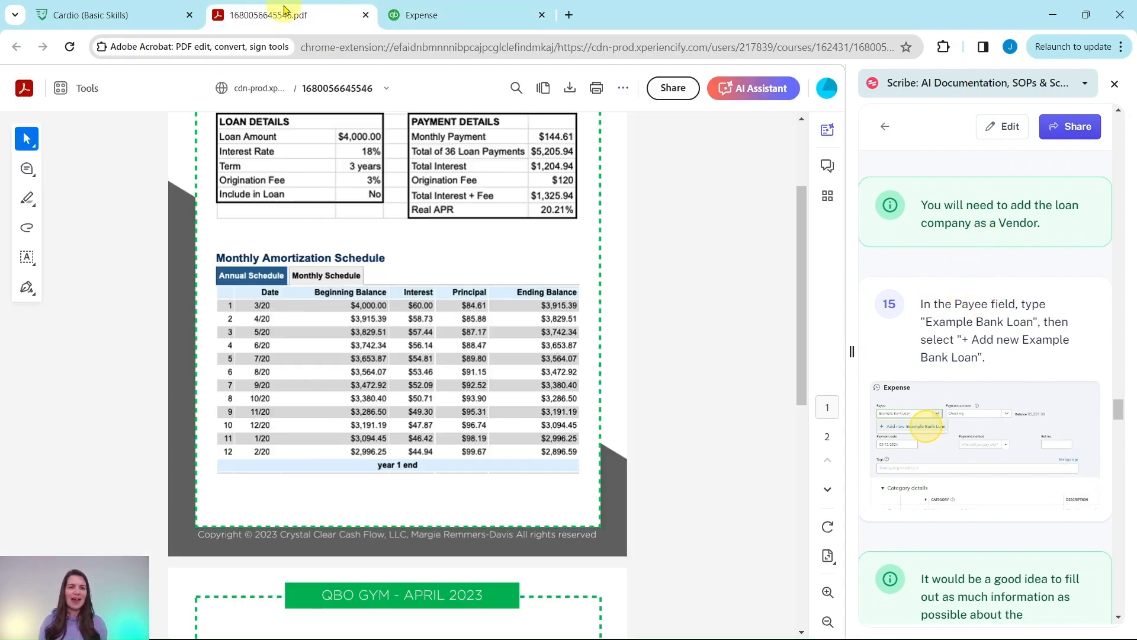
scroll(492, 184, "up", 1)
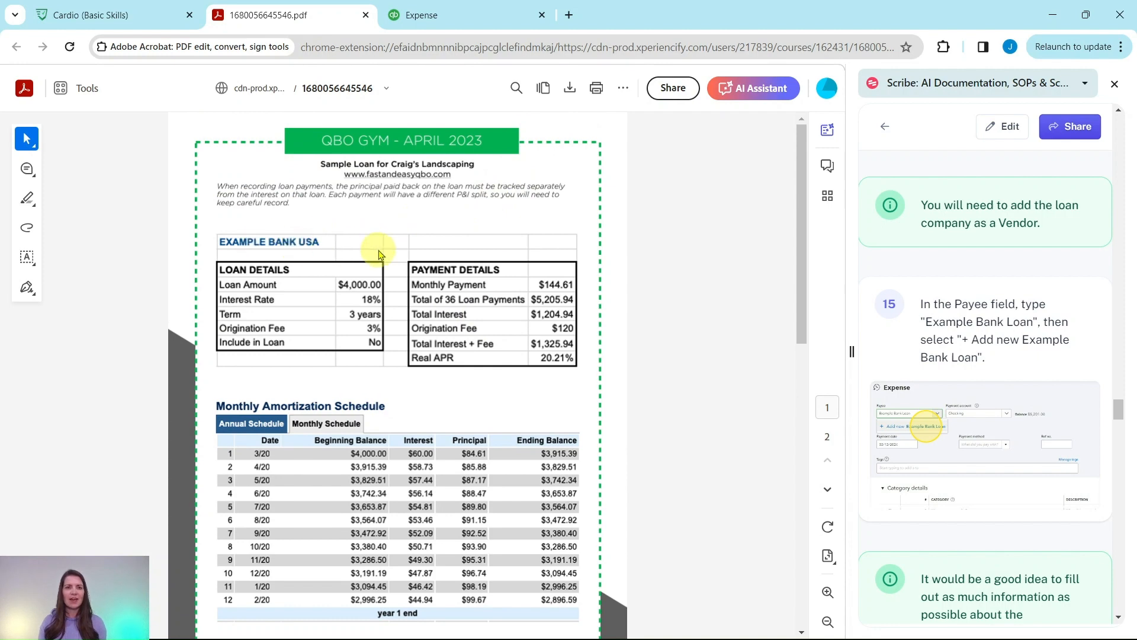
left_click(494, 26)
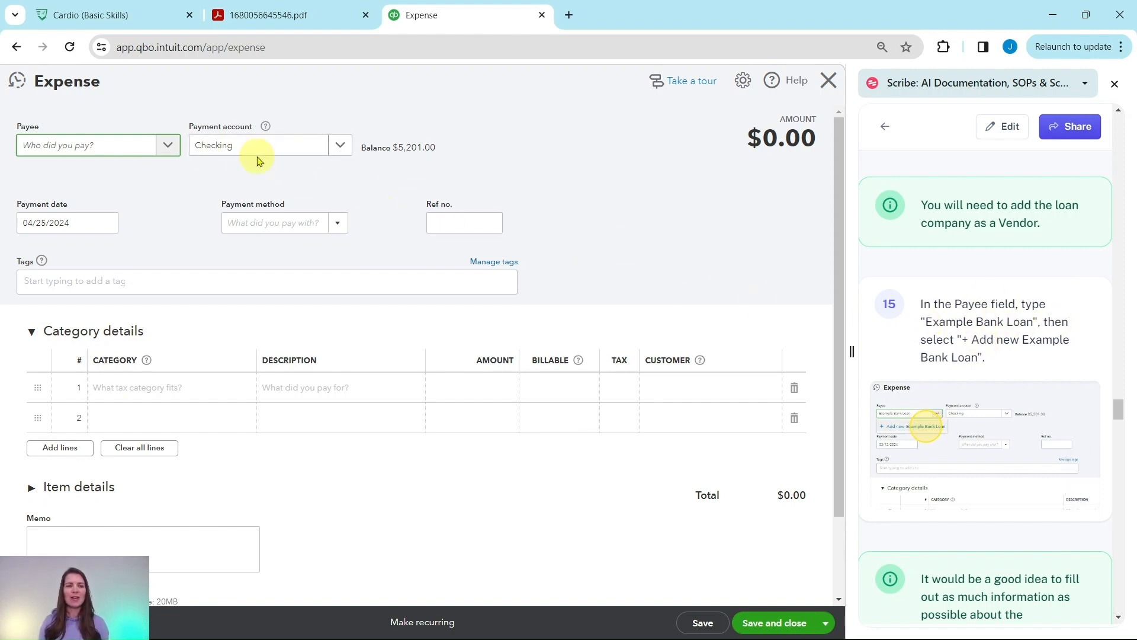
left_click(117, 153)
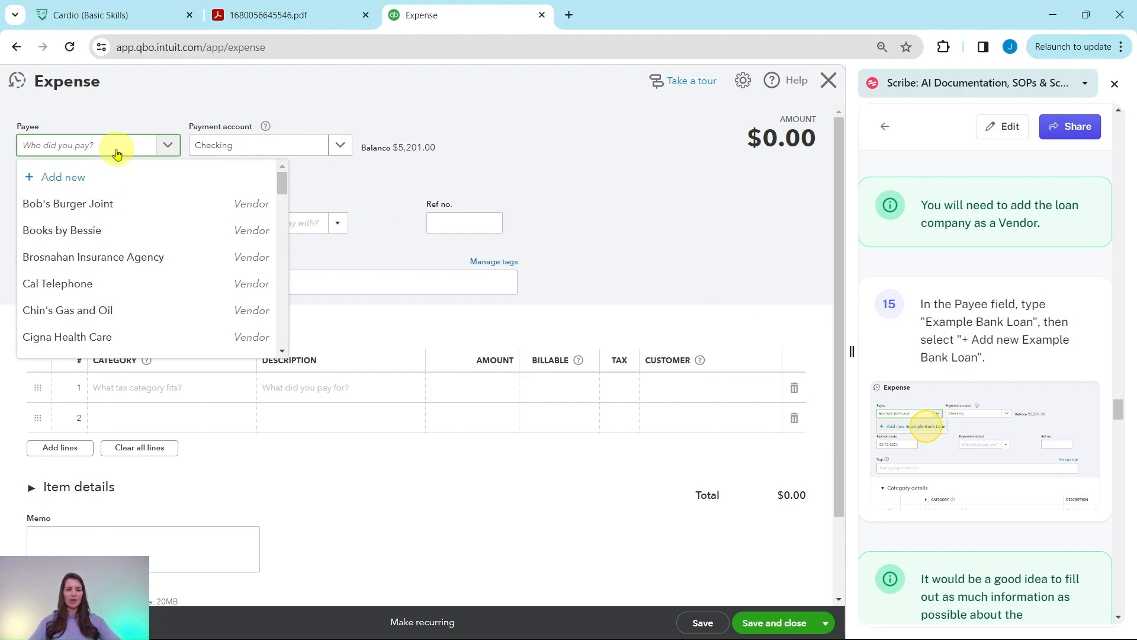
type("Example Bank Loan")
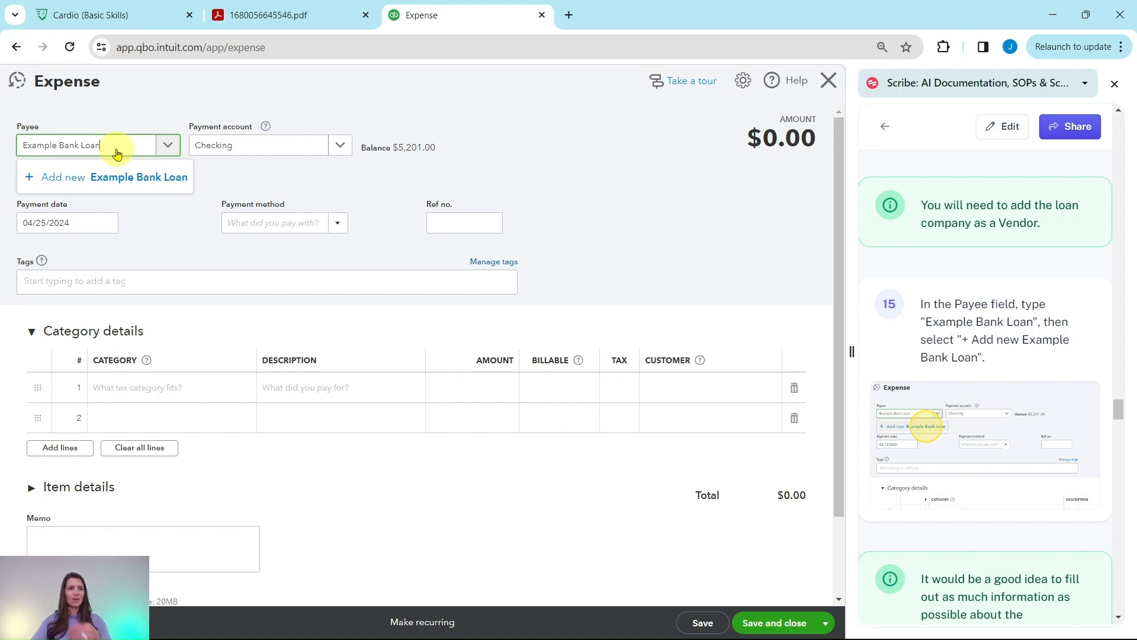
left_click(65, 181)
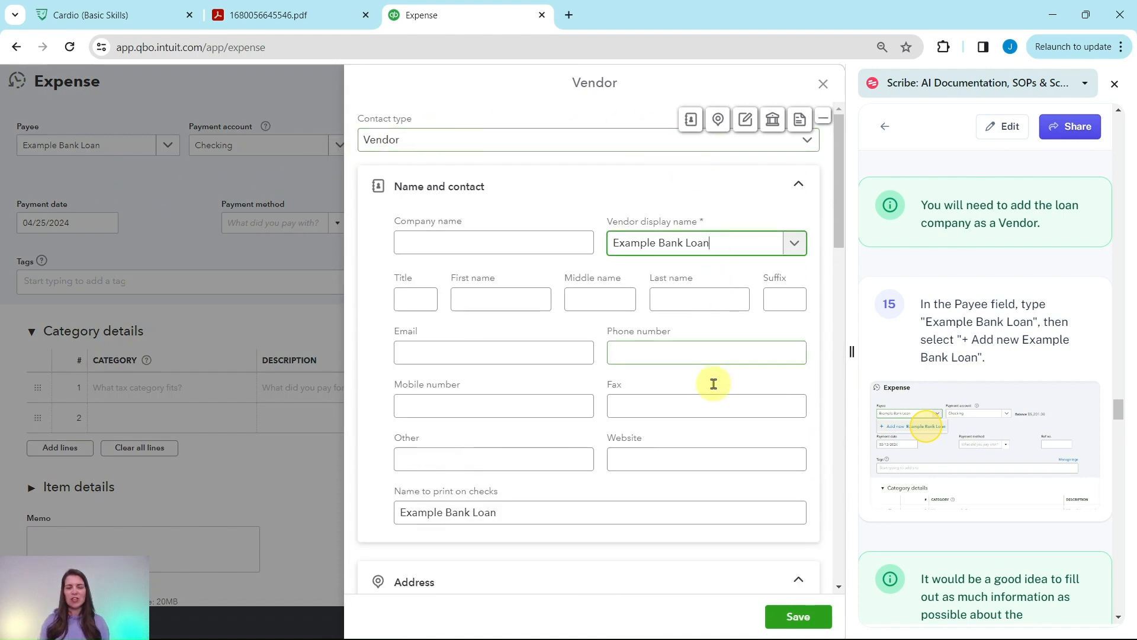
Step: Review the new vendor form's sections and the guide's instructions for attaching the loan statement to the vendor record
scroll(985, 454, "down", 1)
scroll(985, 454, "down", 5)
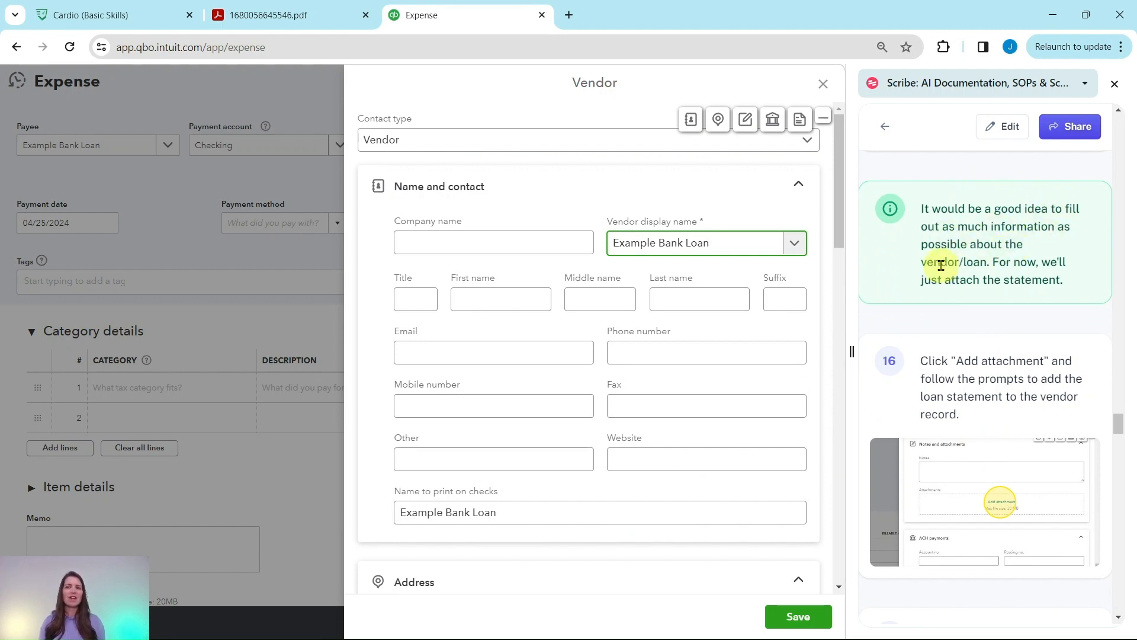
scroll(590, 284, "down", 9)
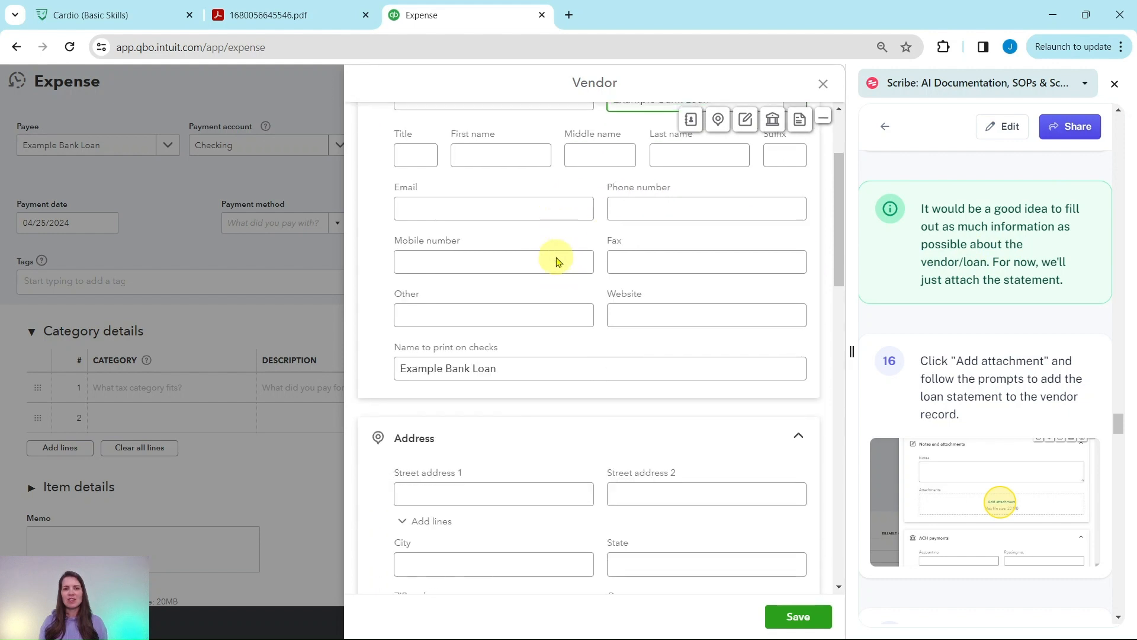
scroll(584, 293, "down", 5)
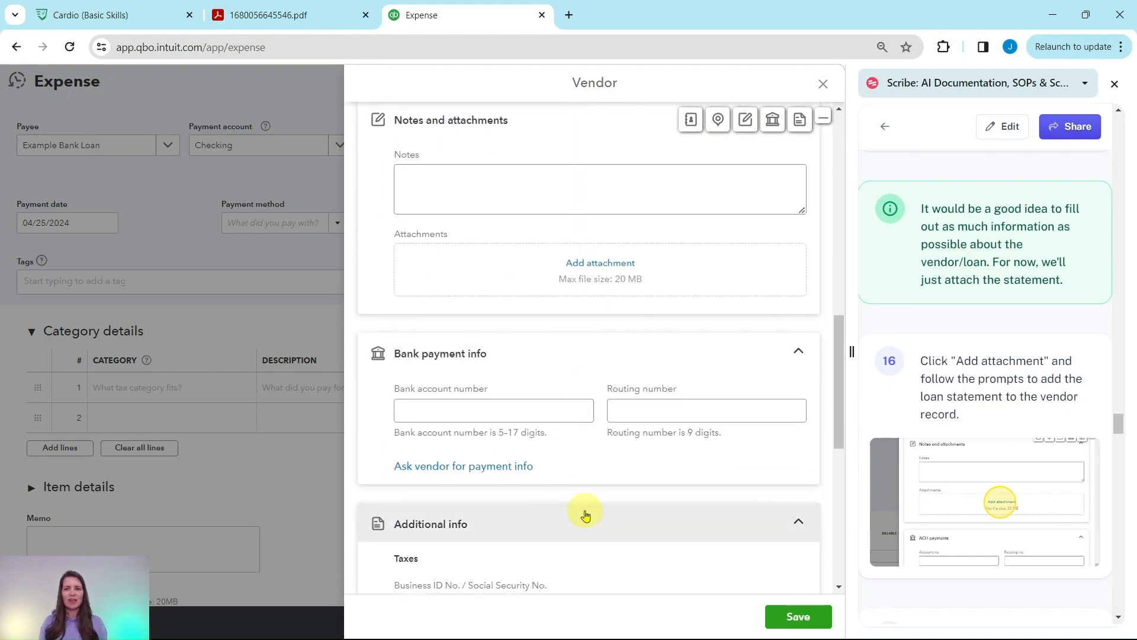
scroll(578, 502, "up", 12)
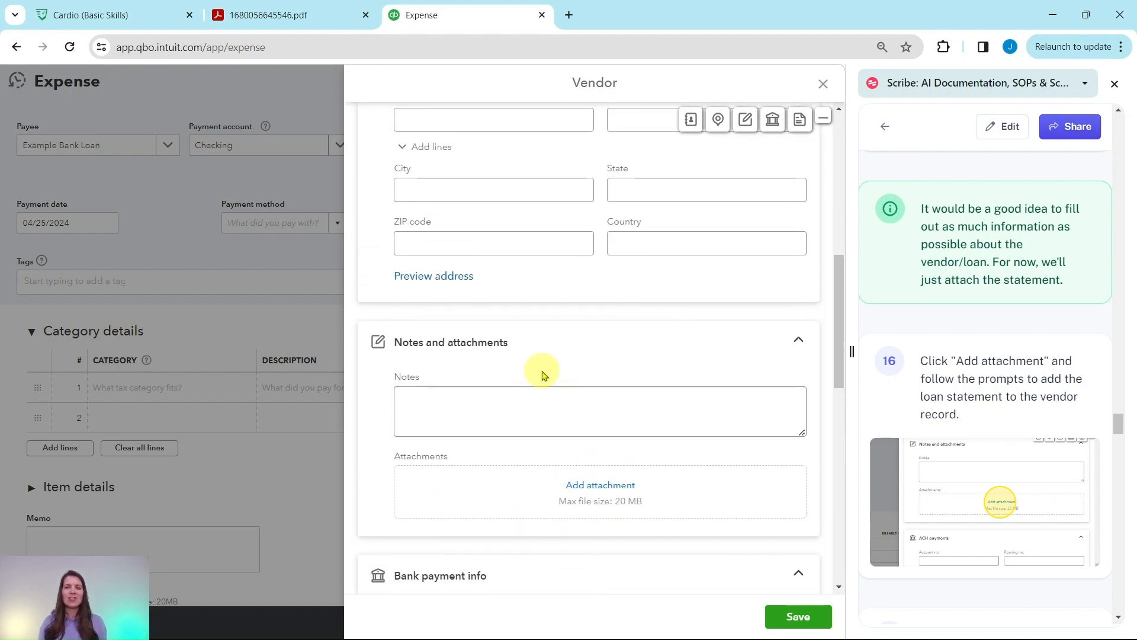
scroll(544, 376, "up", 1)
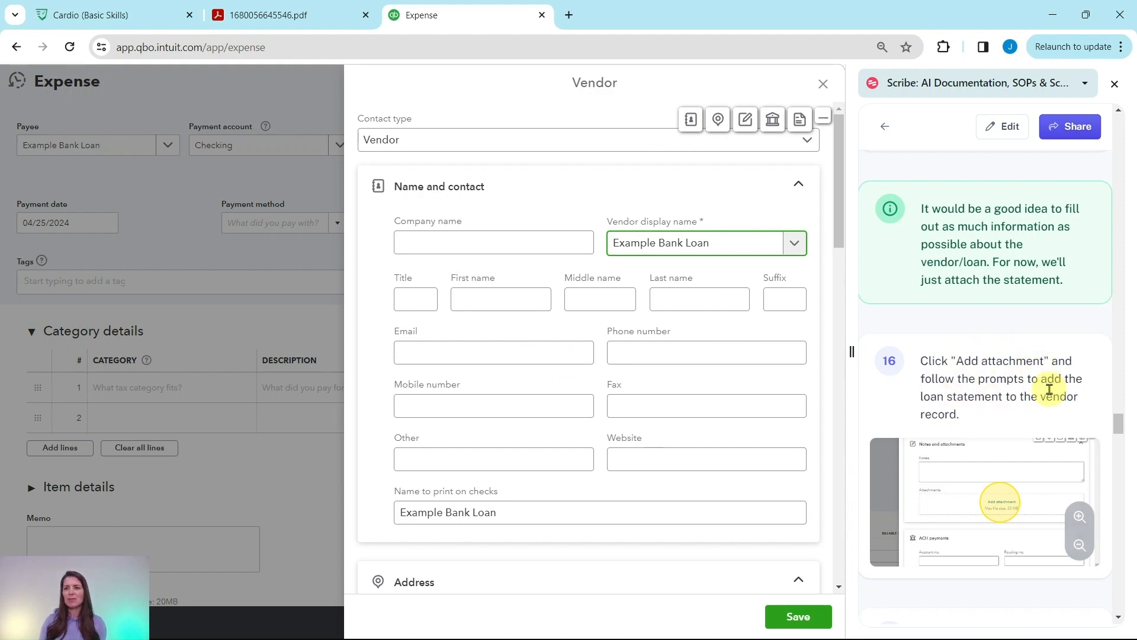
scroll(1021, 394, "down", 1)
scroll(1022, 394, "down", 4)
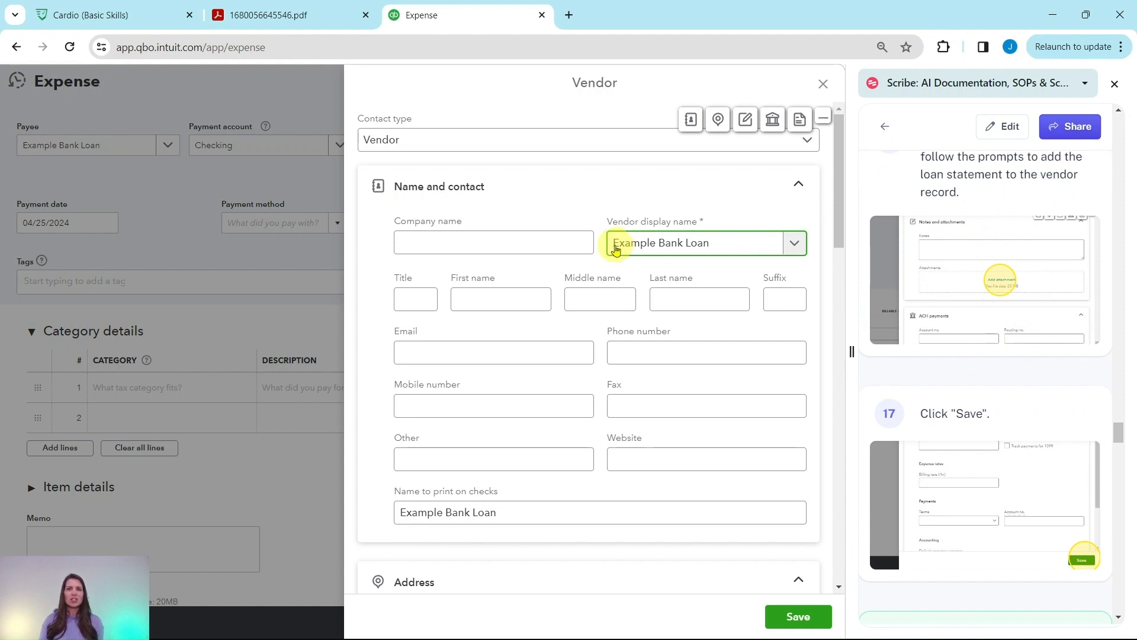
Step: Attach the loan statement 1680056645546.pdf to the Example Bank Loan vendor record and save the vendor
scroll(601, 243, "down", 7)
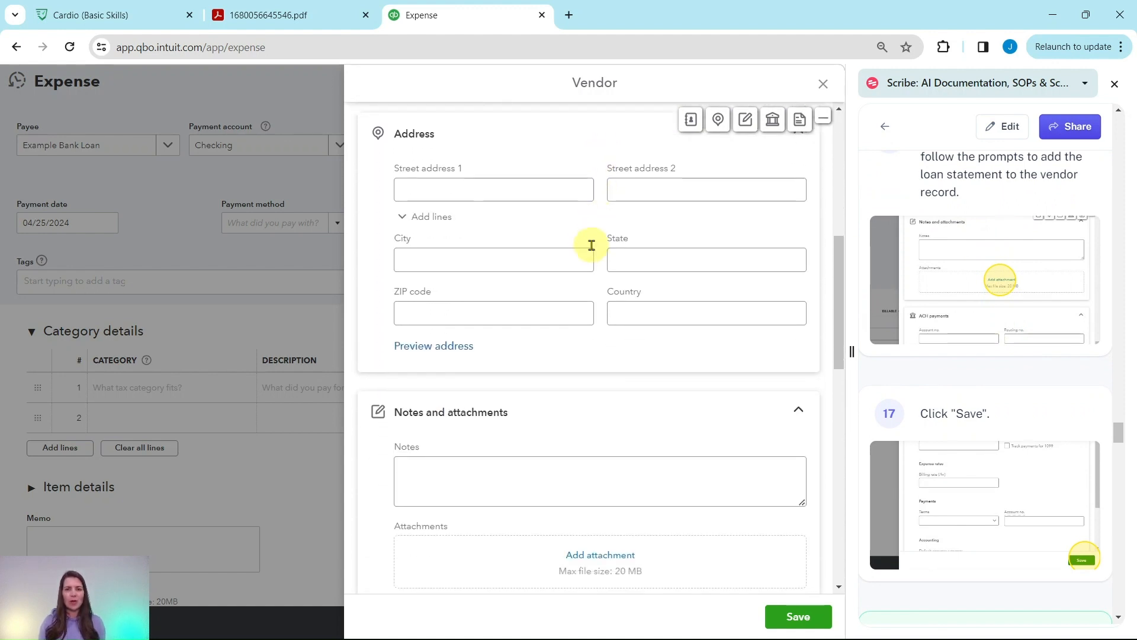
scroll(593, 245, "down", 5)
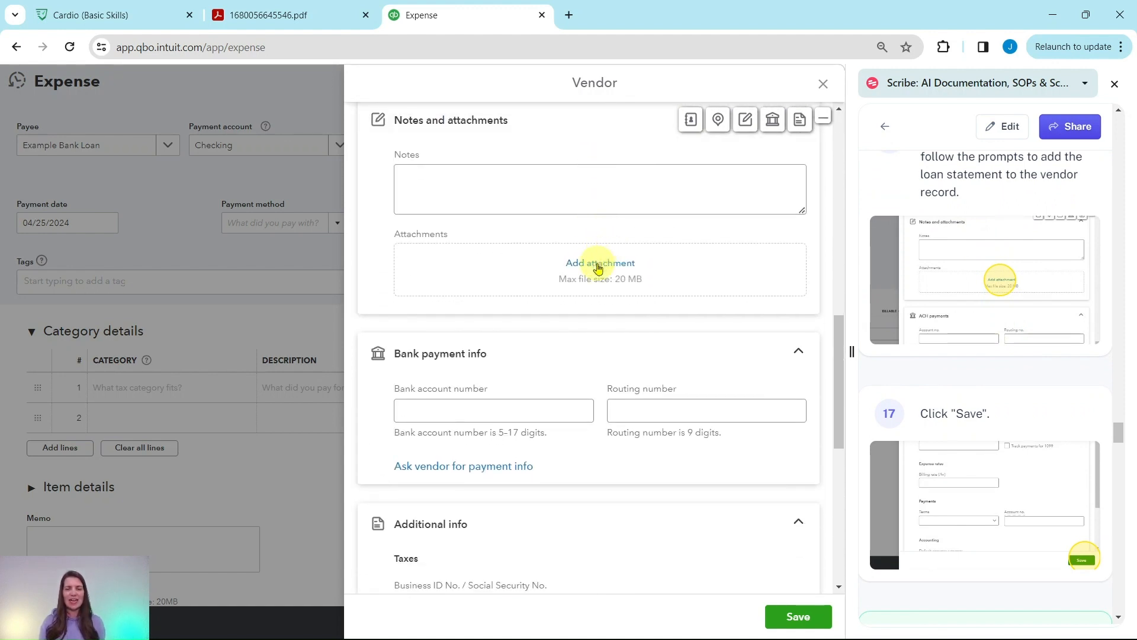
left_click(598, 265)
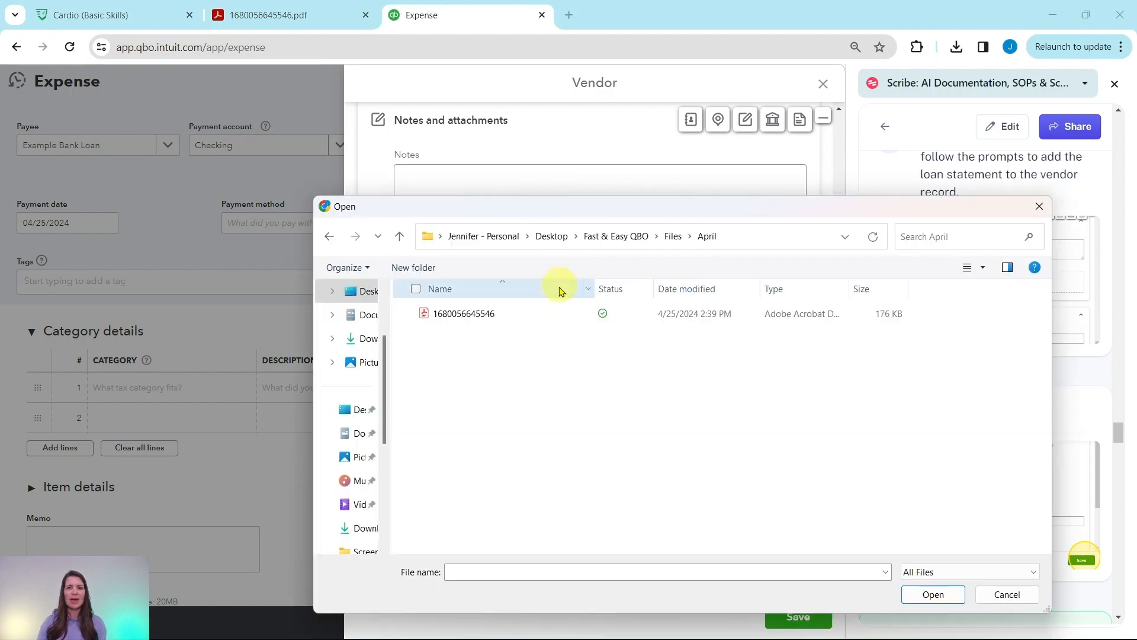
left_click(490, 323)
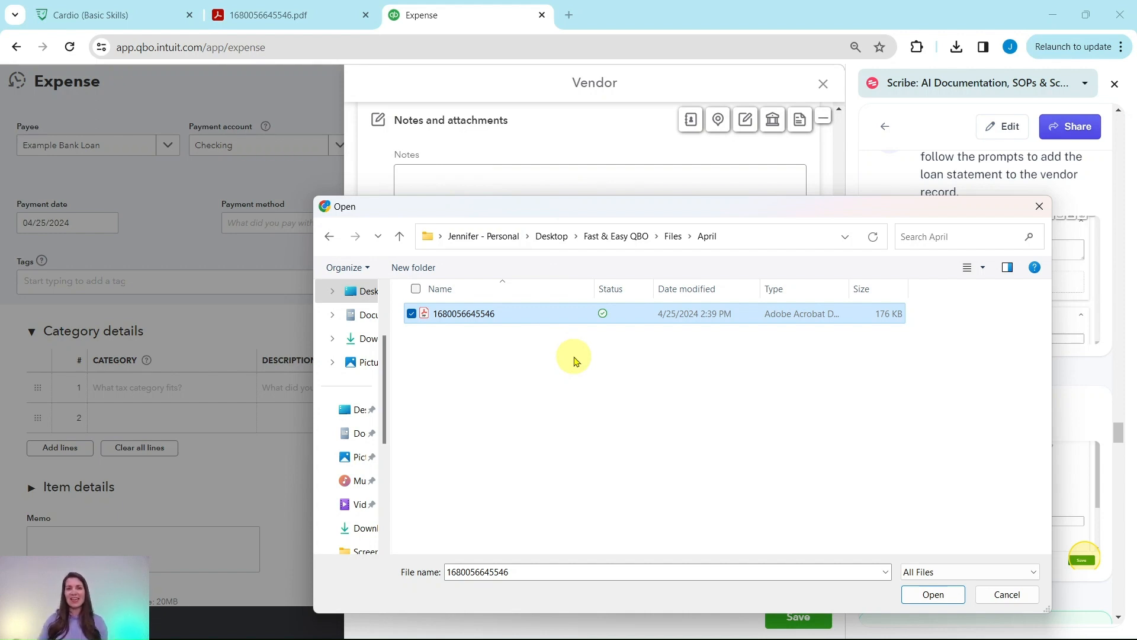
left_click(934, 595)
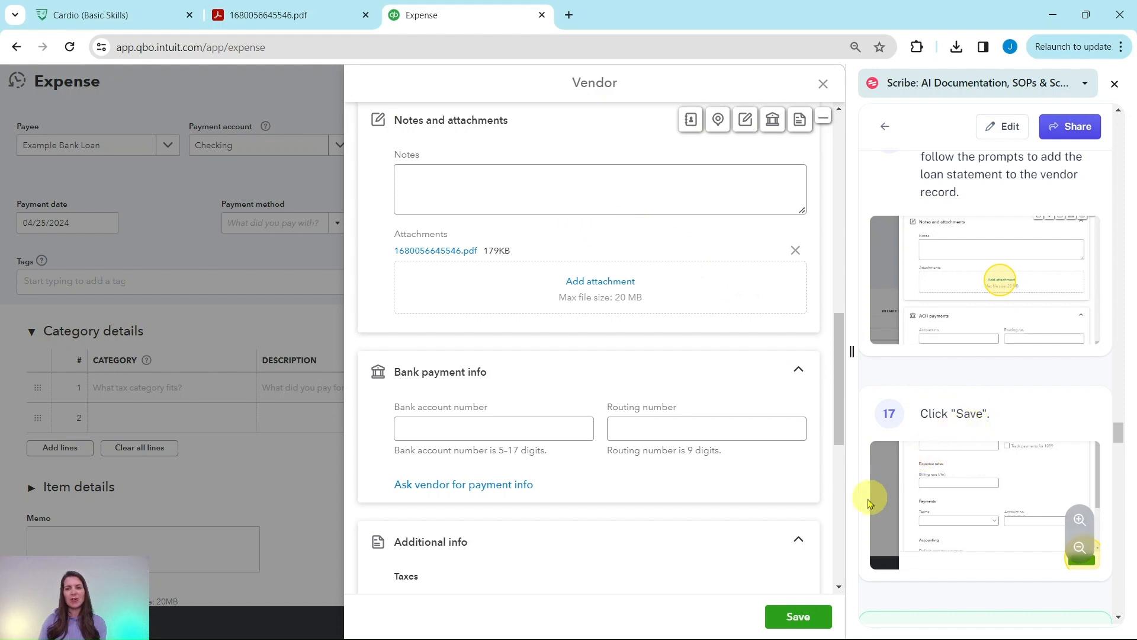
left_click(799, 619)
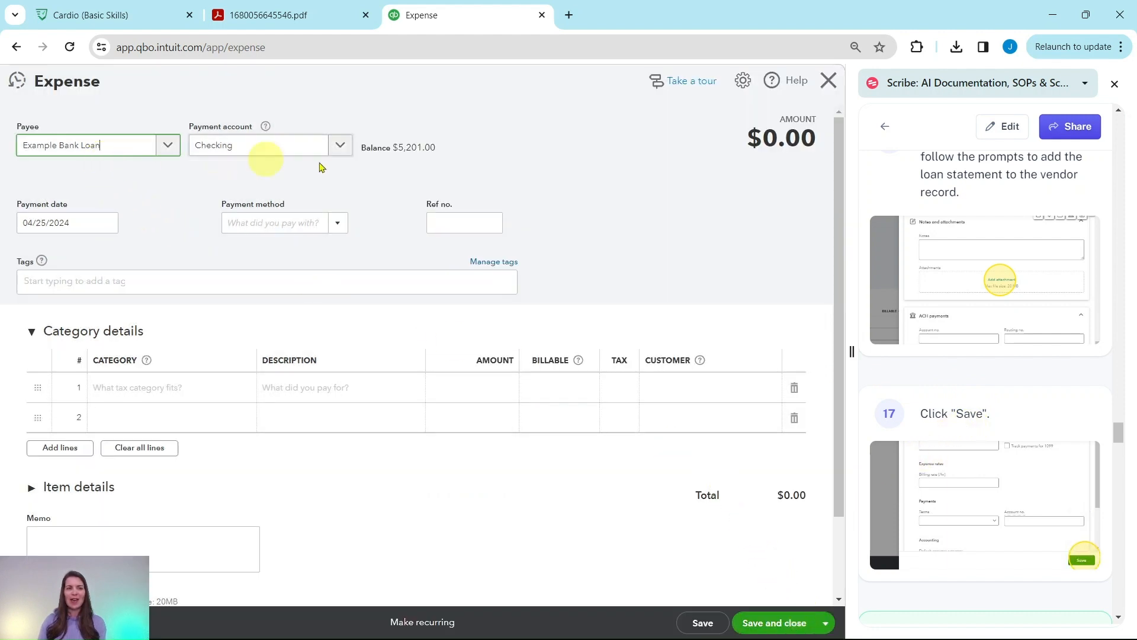
Step: Read the guide's notes on splitting the payment and set the expense's first line category to Loan Payable
scroll(983, 293, "down", 8)
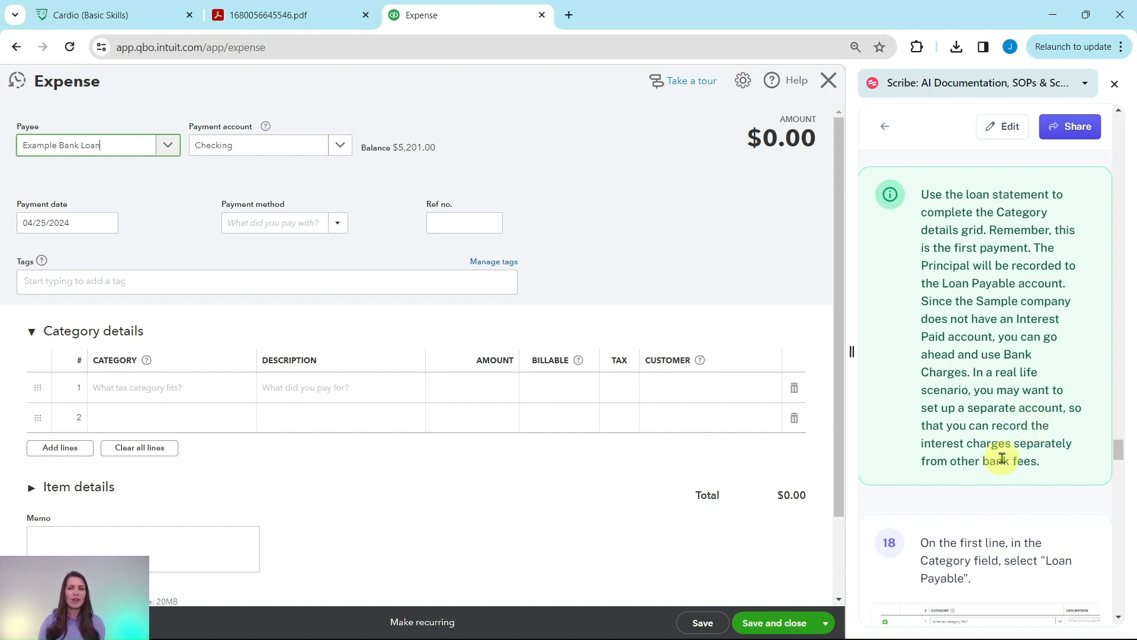
scroll(999, 453, "down", 5)
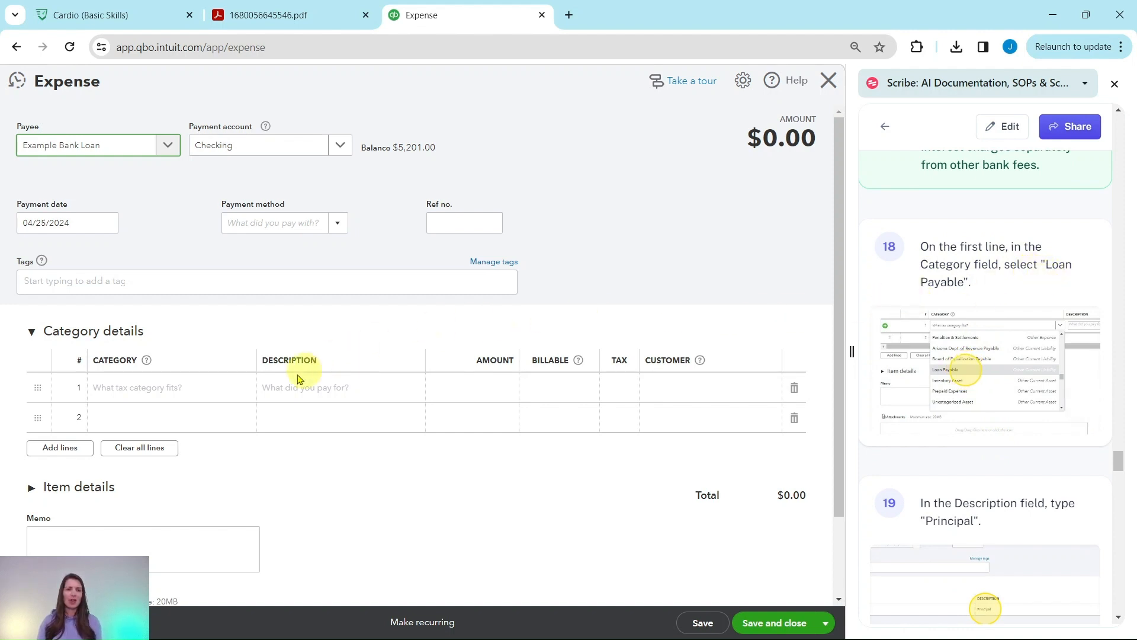
left_click(222, 391)
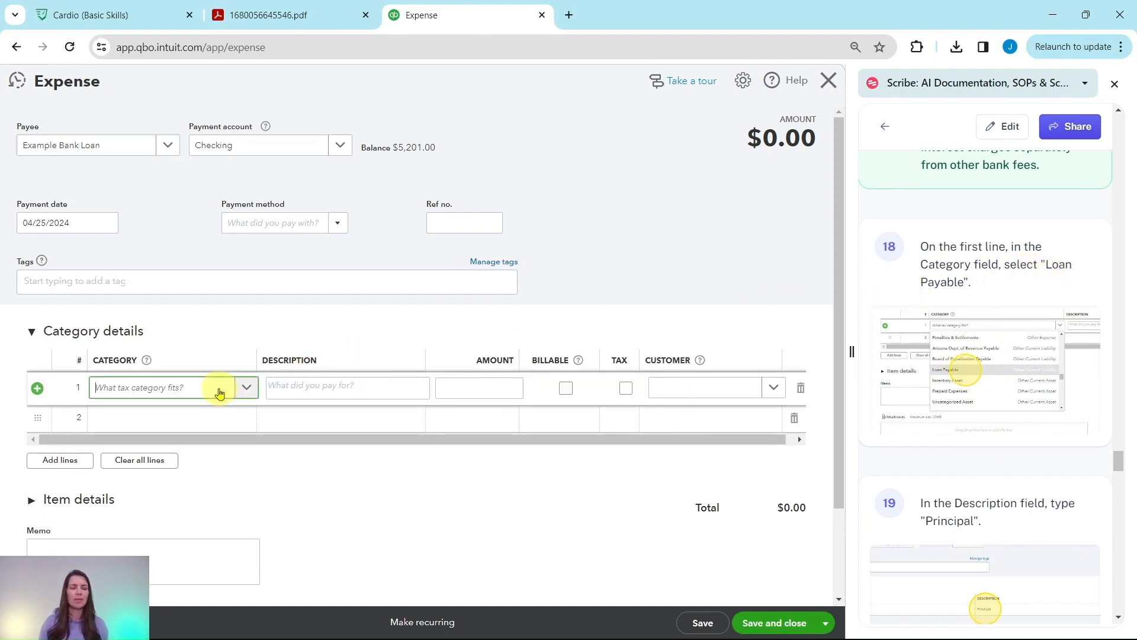
type("Loan")
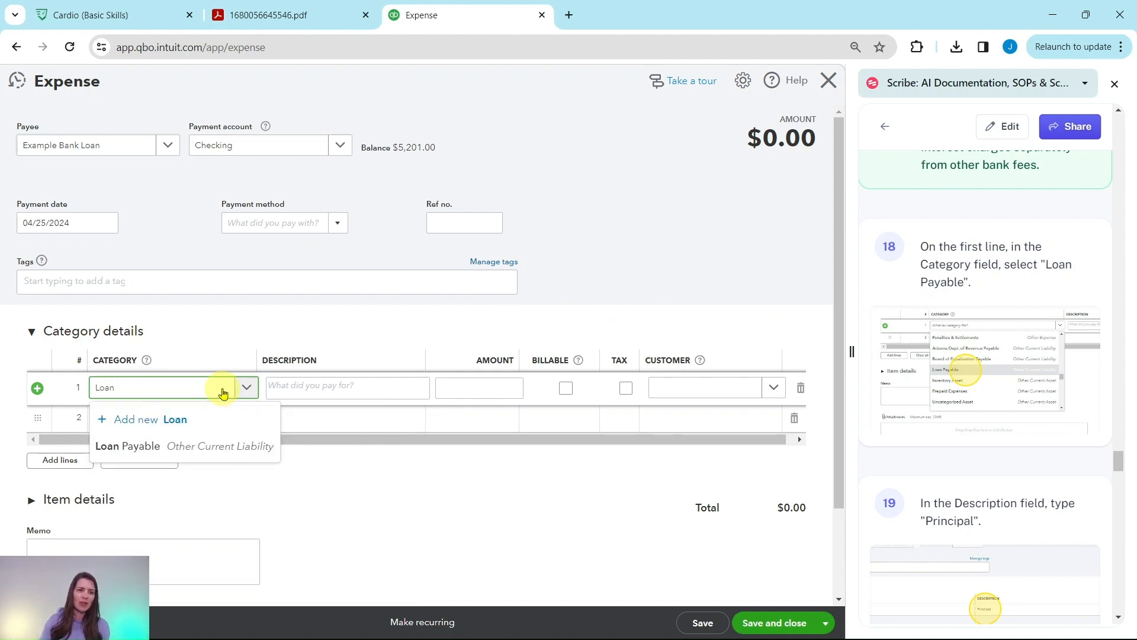
left_click(145, 452)
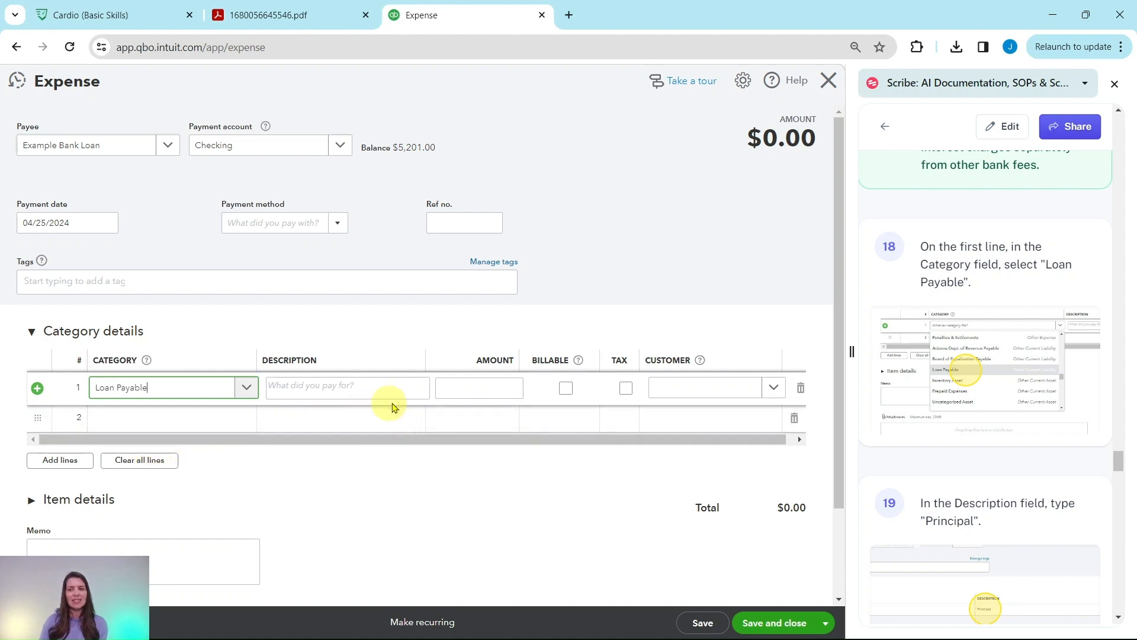
Step: Describe the Loan Payable line as "Principal" and enter the first payment's principal of 84.61 from the amortization schedule
scroll(906, 409, "down", 6)
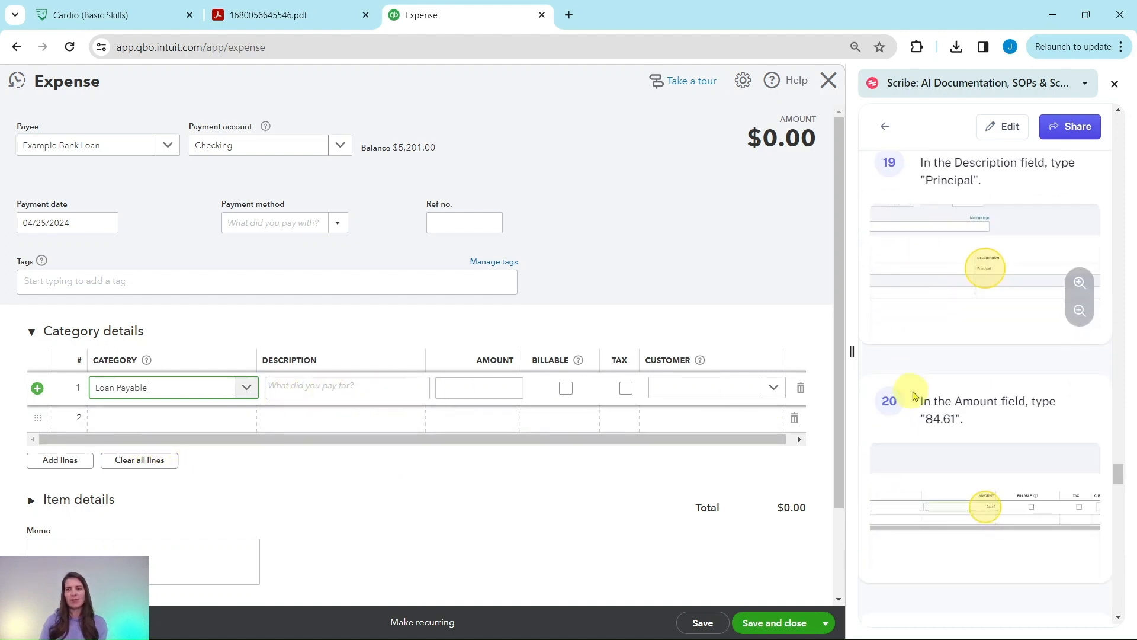
scroll(918, 399, "up", 1)
left_click(358, 386)
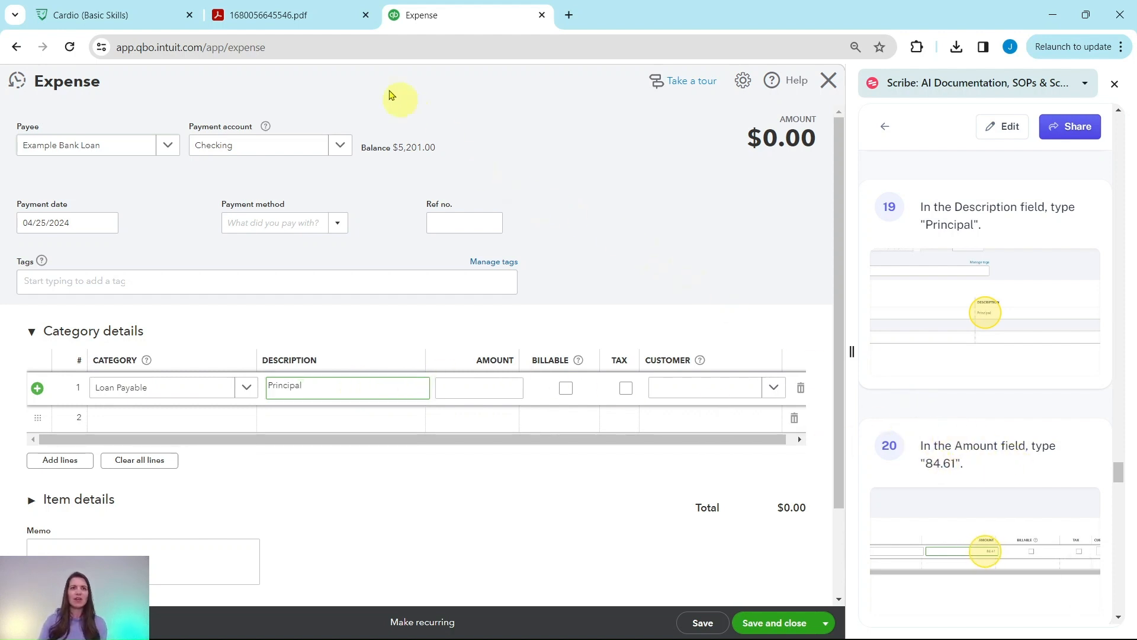
left_click(291, 15)
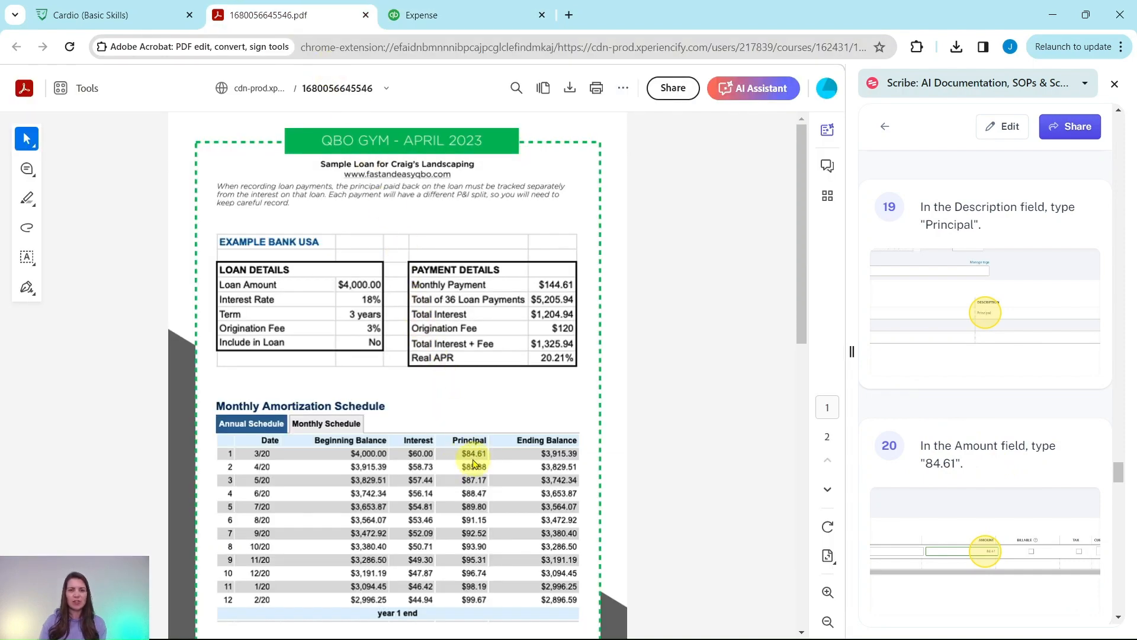
left_click(432, 18)
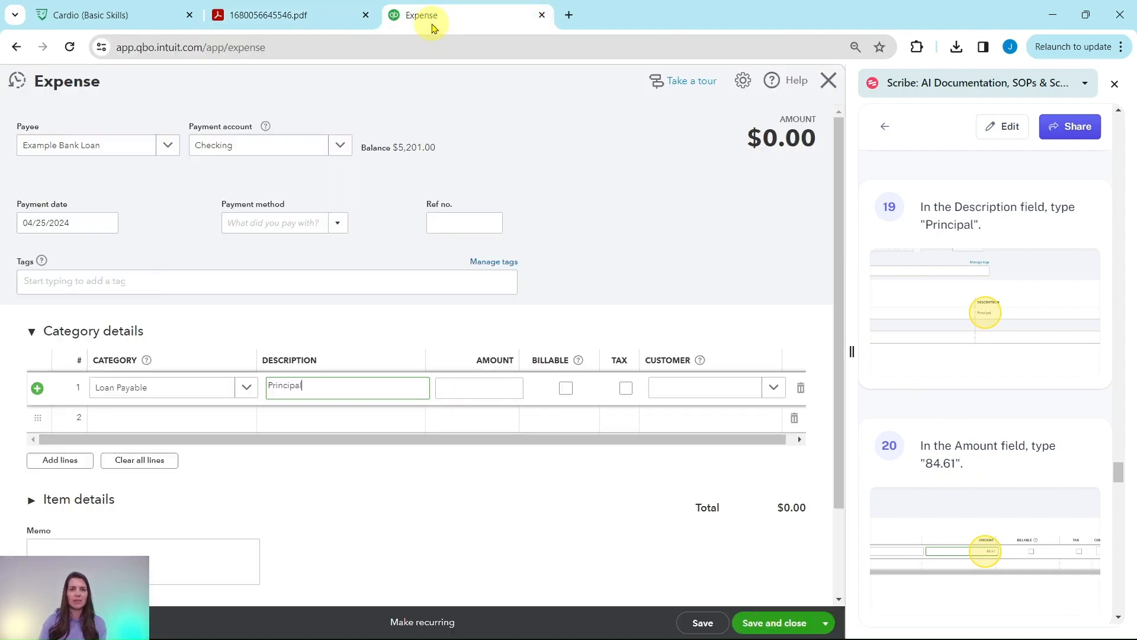
left_click(488, 387)
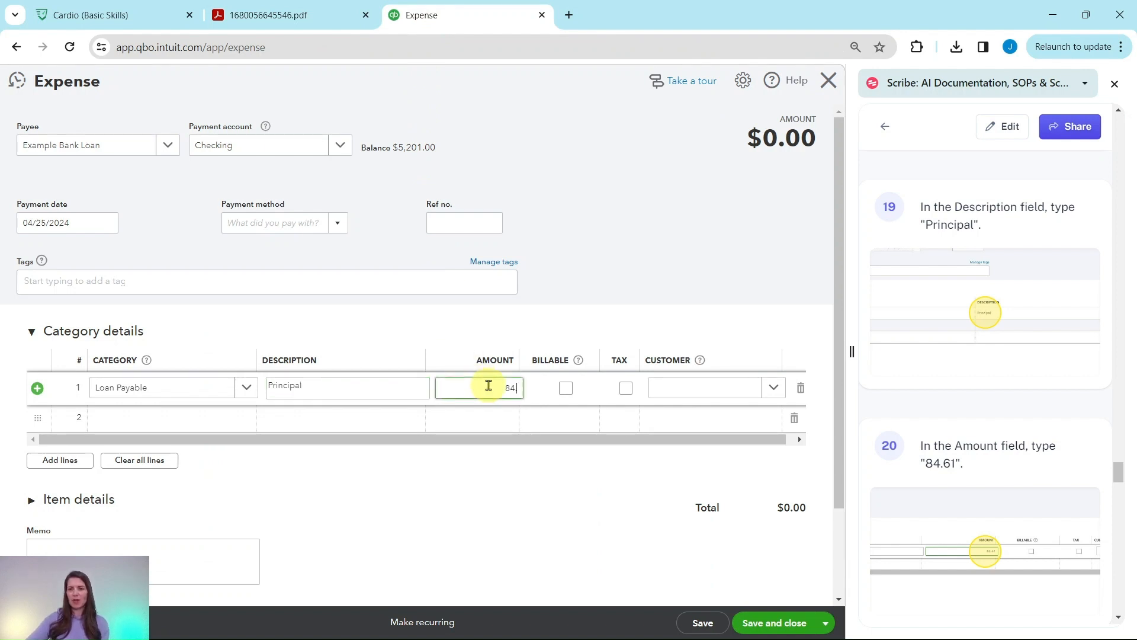
Step: Set the expense's second line category to Bank Charges, following the guide
scroll(981, 249, "down", 6)
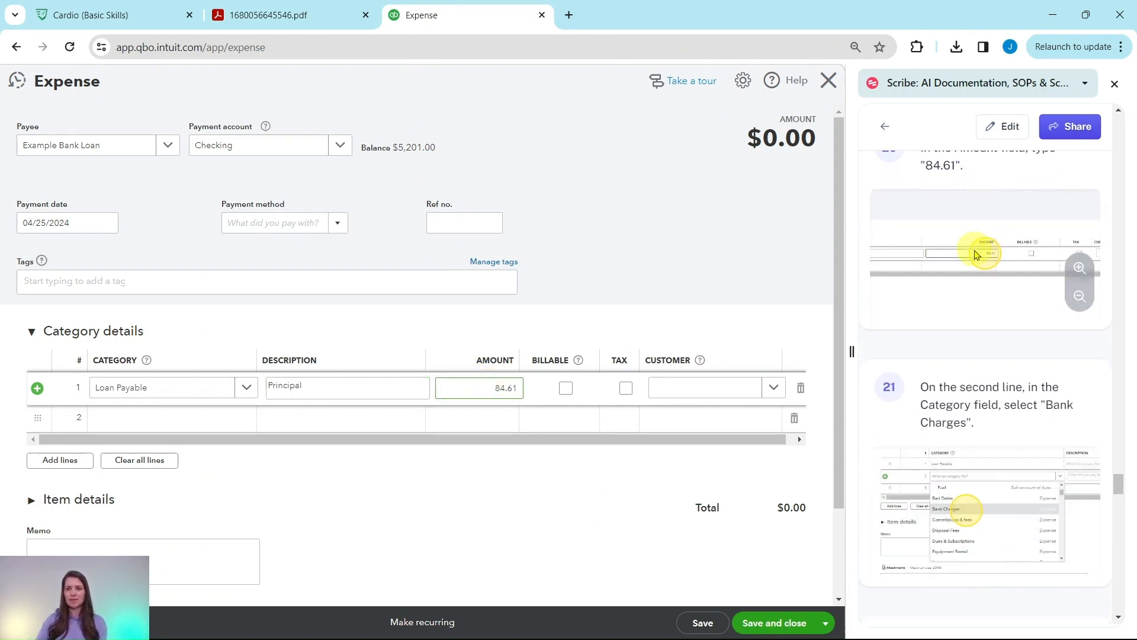
scroll(977, 257, "down", 2)
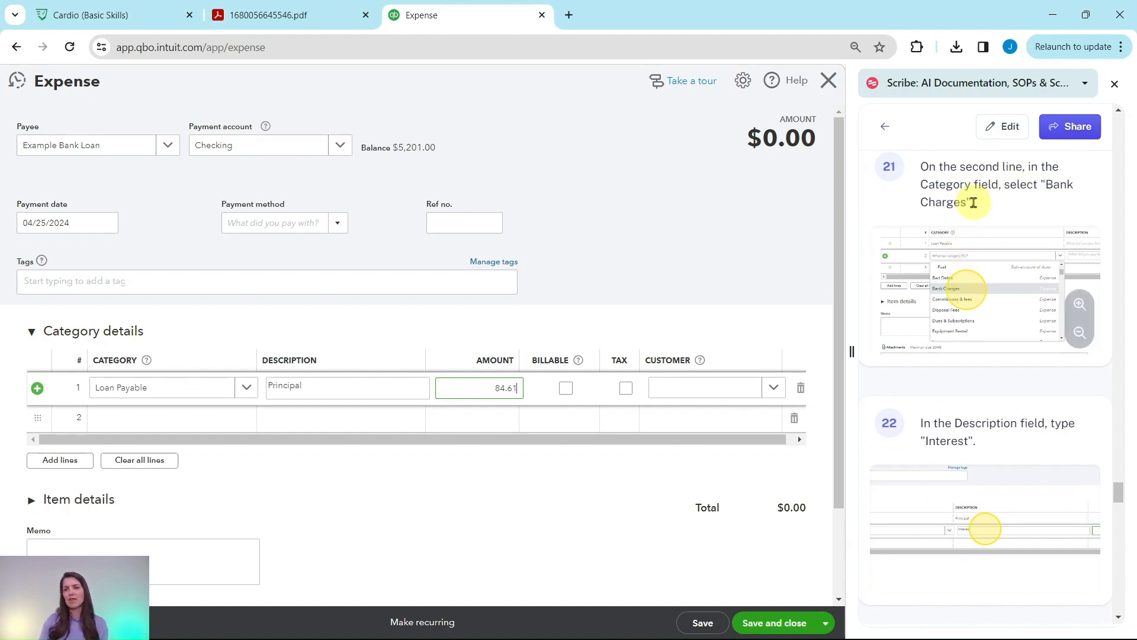
left_click(223, 418)
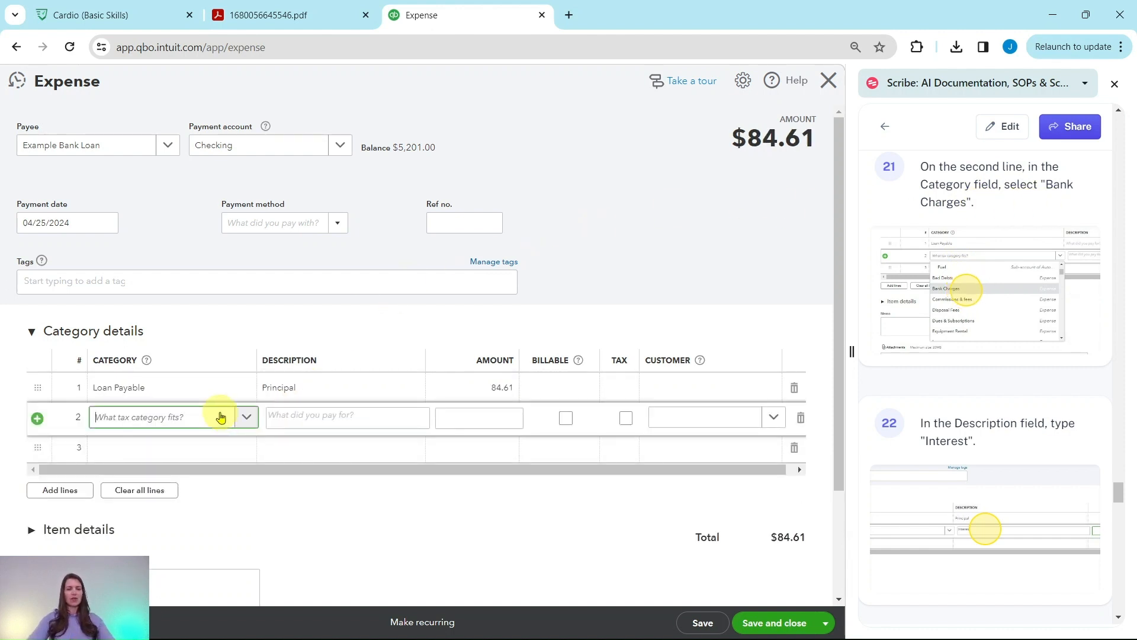
type("bank")
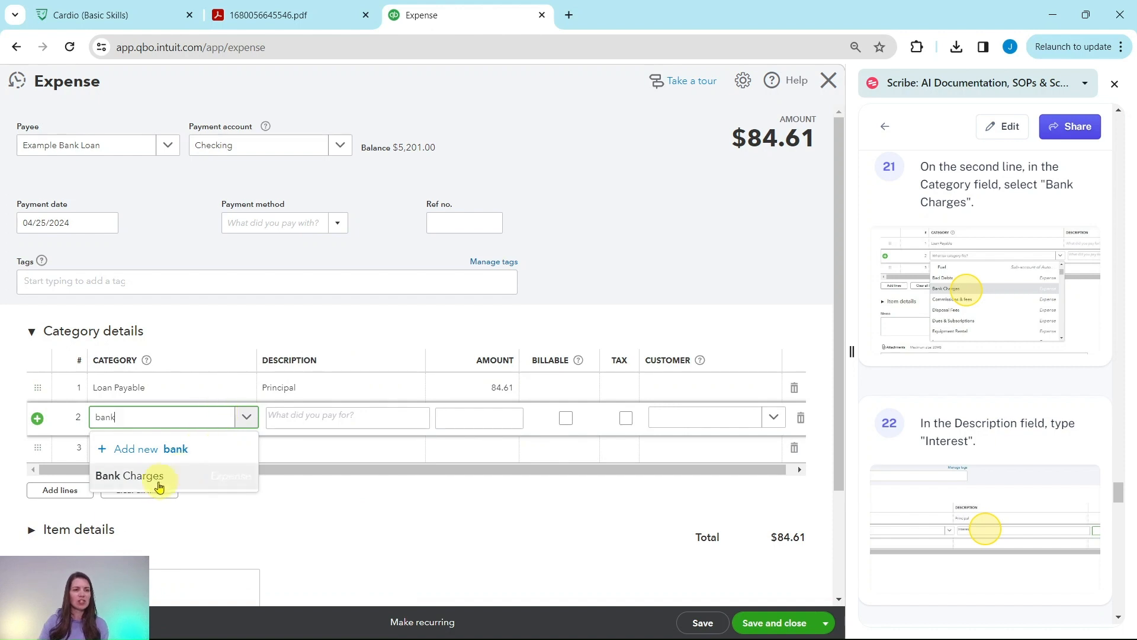
left_click(137, 481)
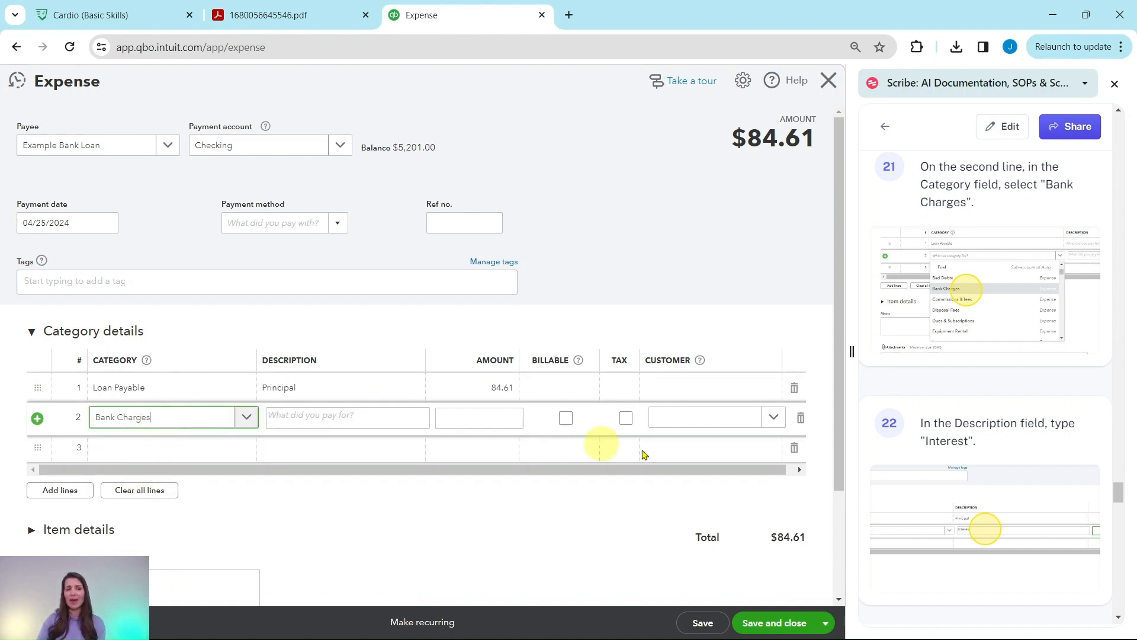
scroll(952, 464, "down", 4)
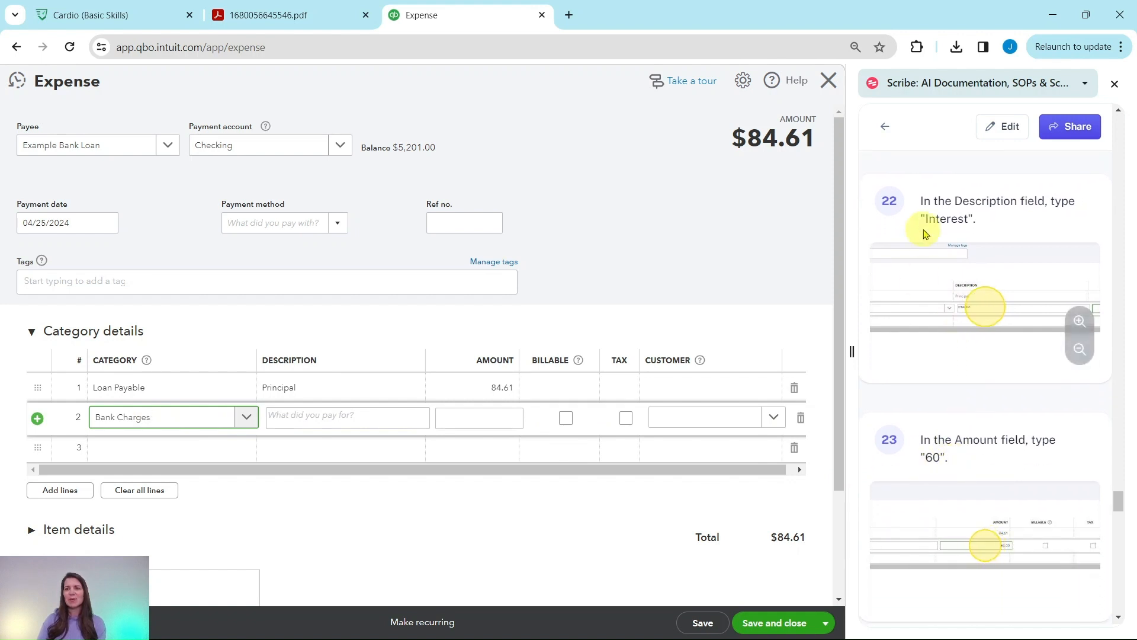
Step: Describe the Bank Charges line as "Interest" and enter the first payment's interest of 60 from the amortization schedule
left_click(354, 423)
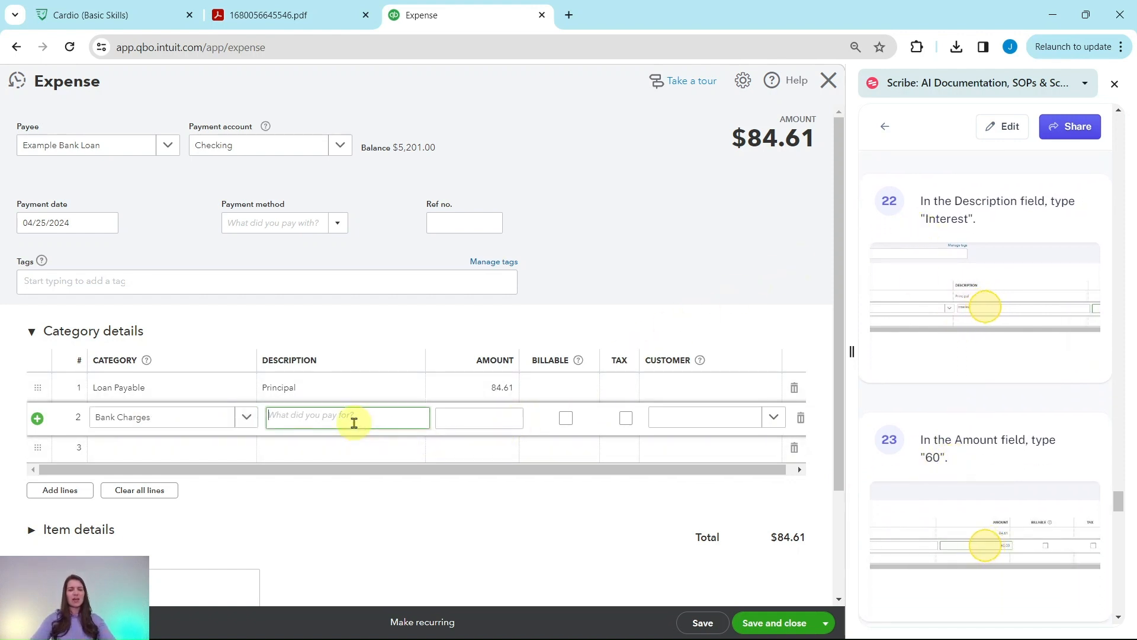
type("Interest")
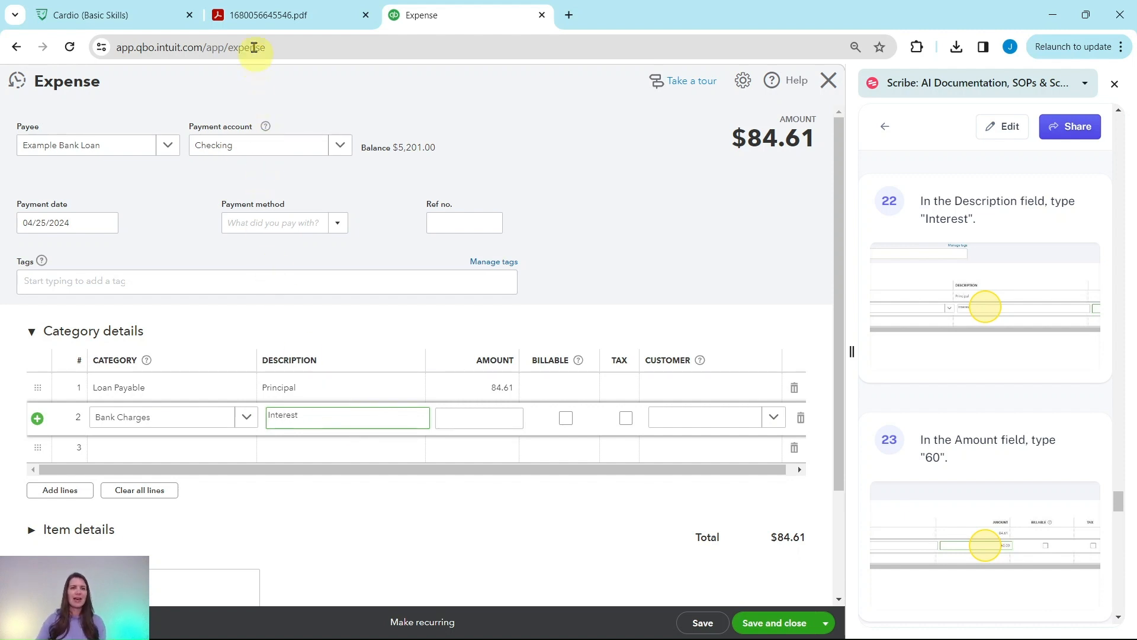
left_click(260, 15)
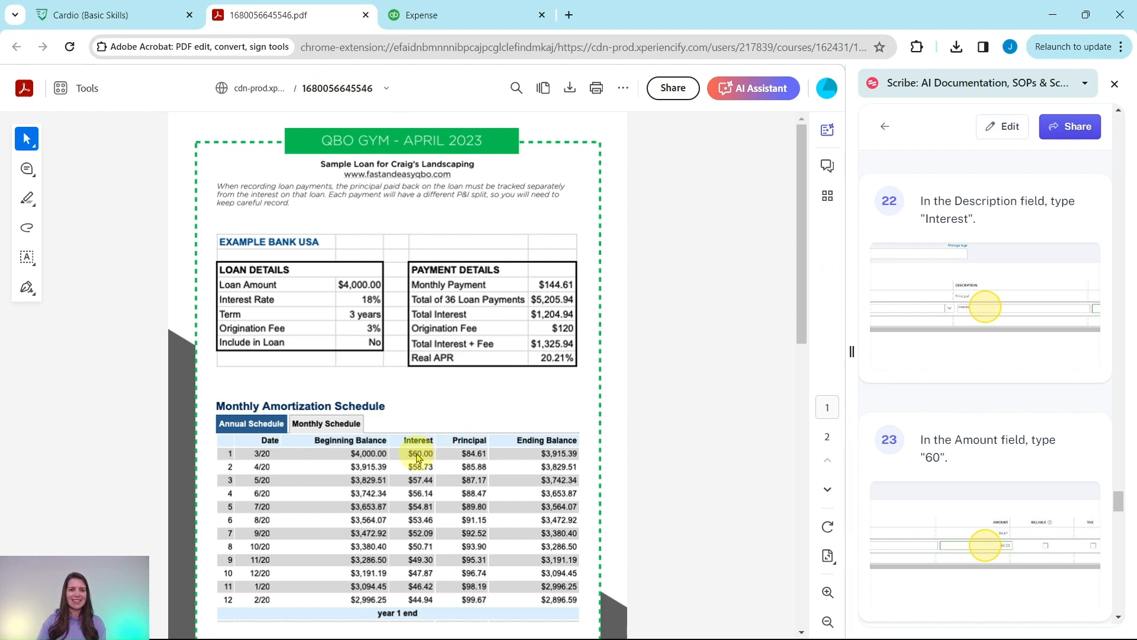
left_click(414, 15)
left_click(501, 416)
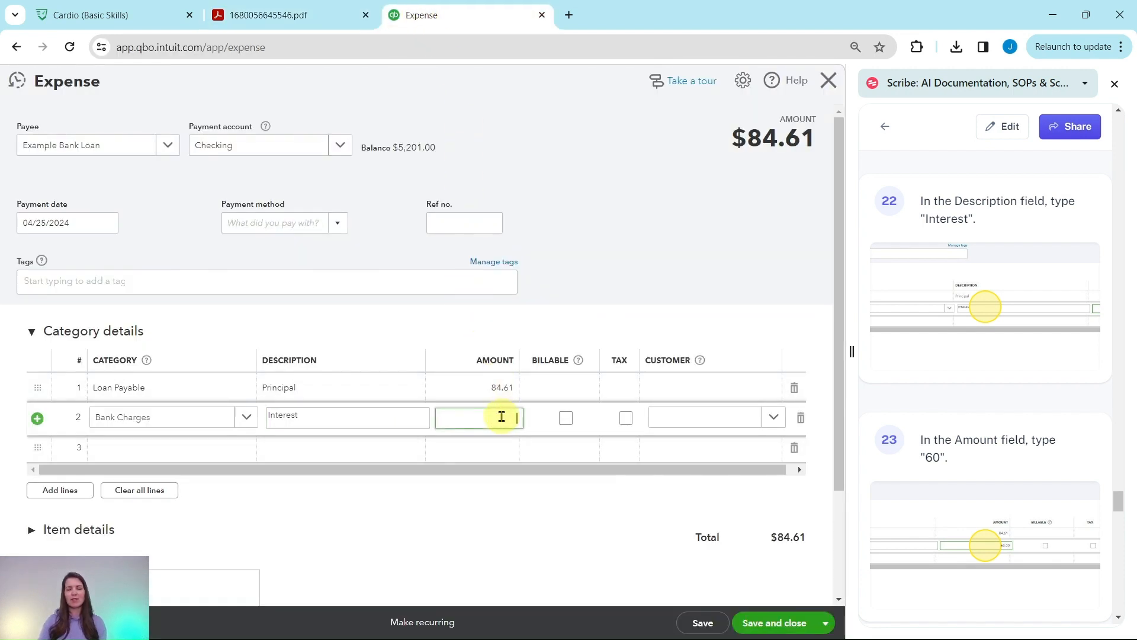
type("60")
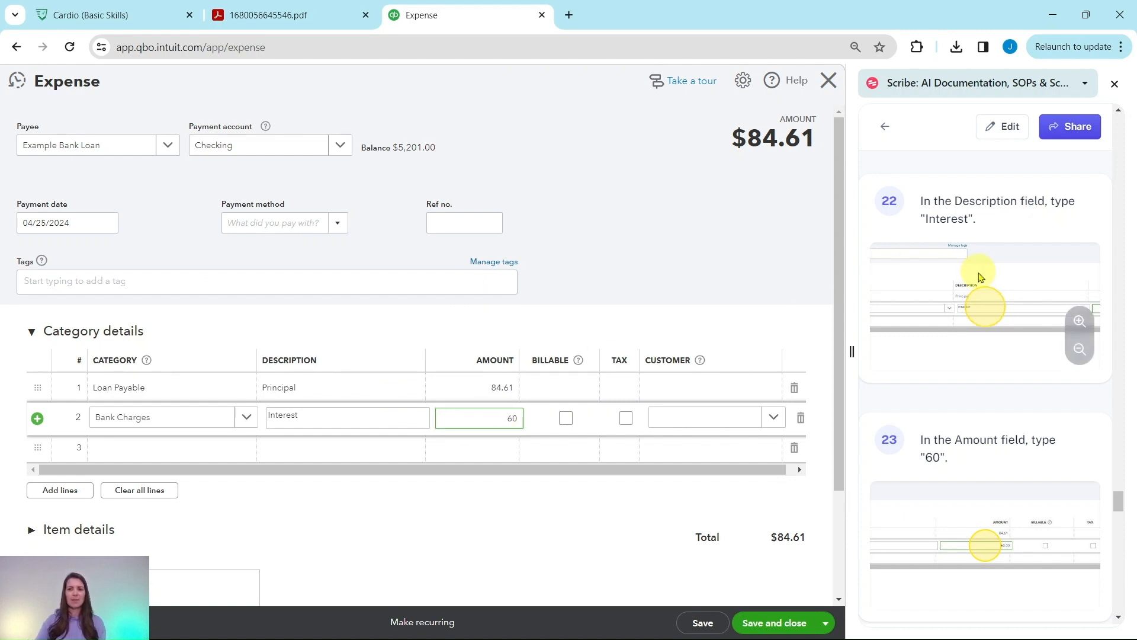
left_click(863, 317)
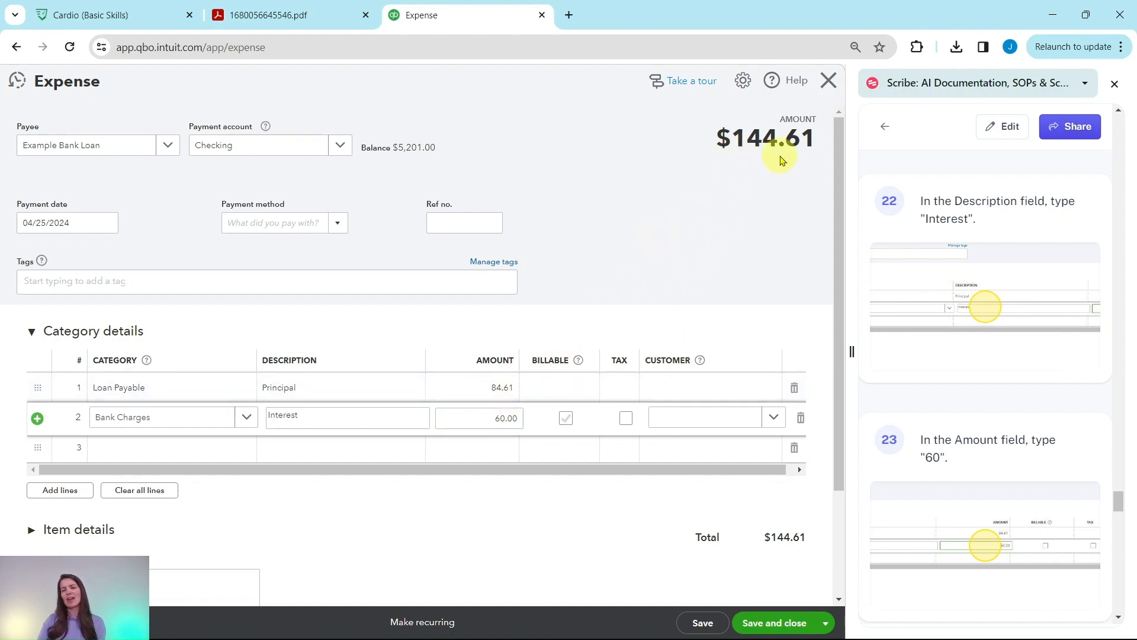
Step: Save the loan payment expense without closing it and open a recurring template from it, following the guide
scroll(918, 268, "down", 8)
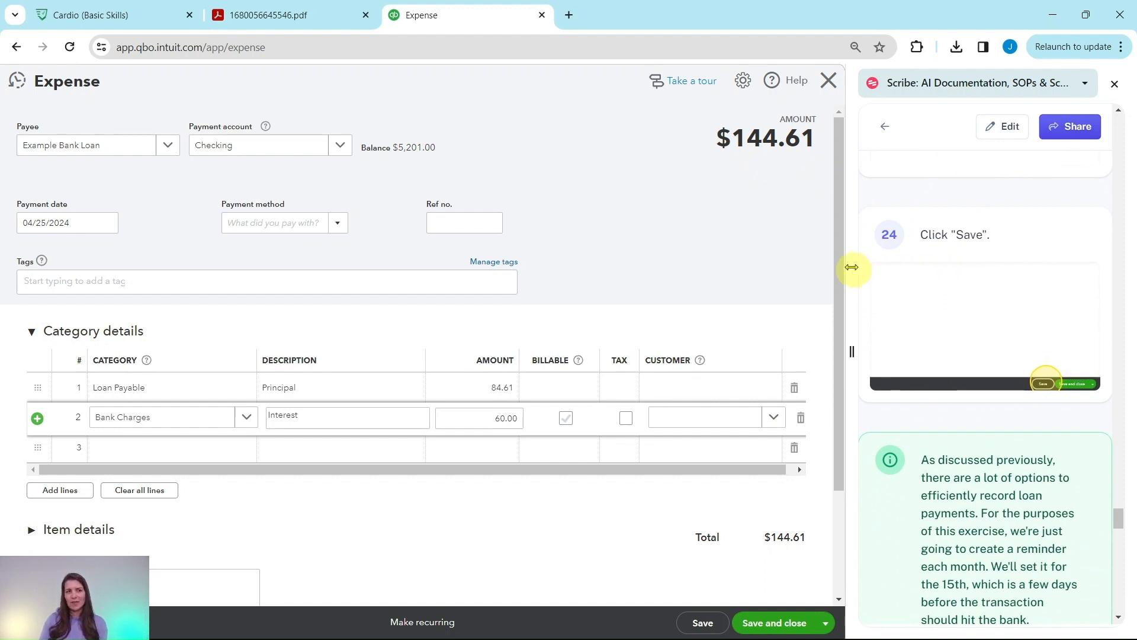
left_click(705, 624)
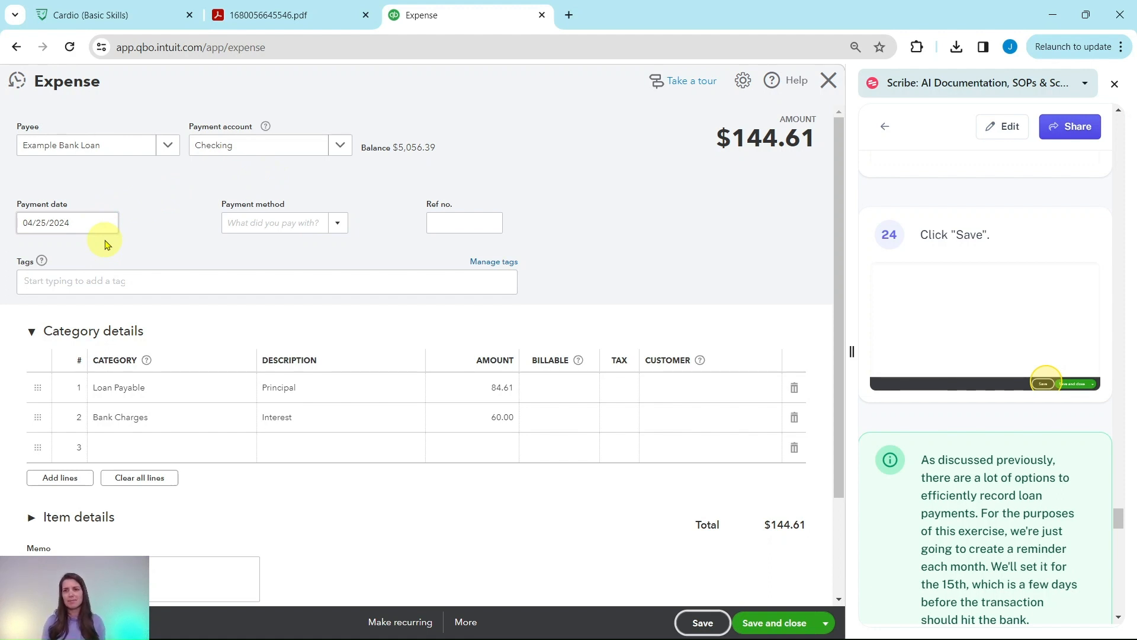
scroll(1004, 331, "down", 4)
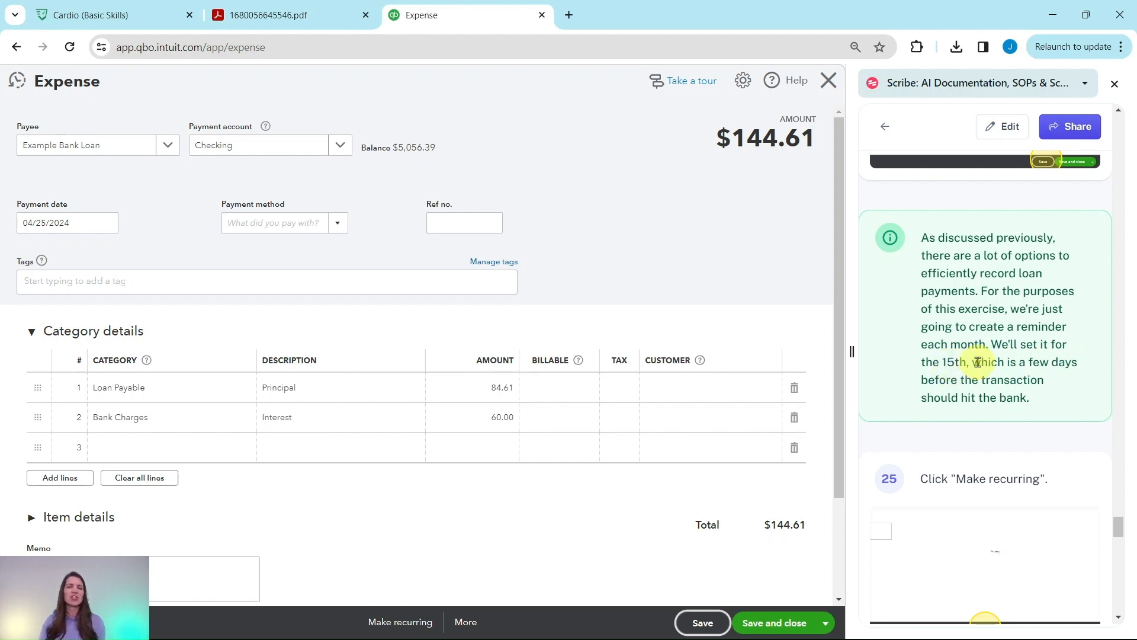
scroll(1001, 349, "down", 4)
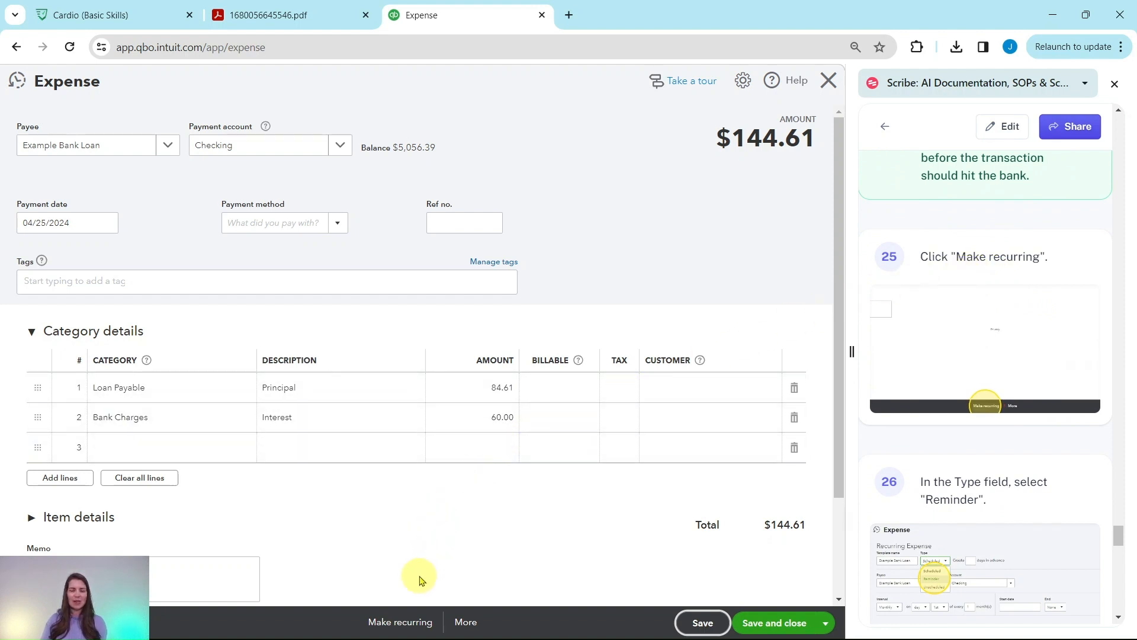
left_click(395, 622)
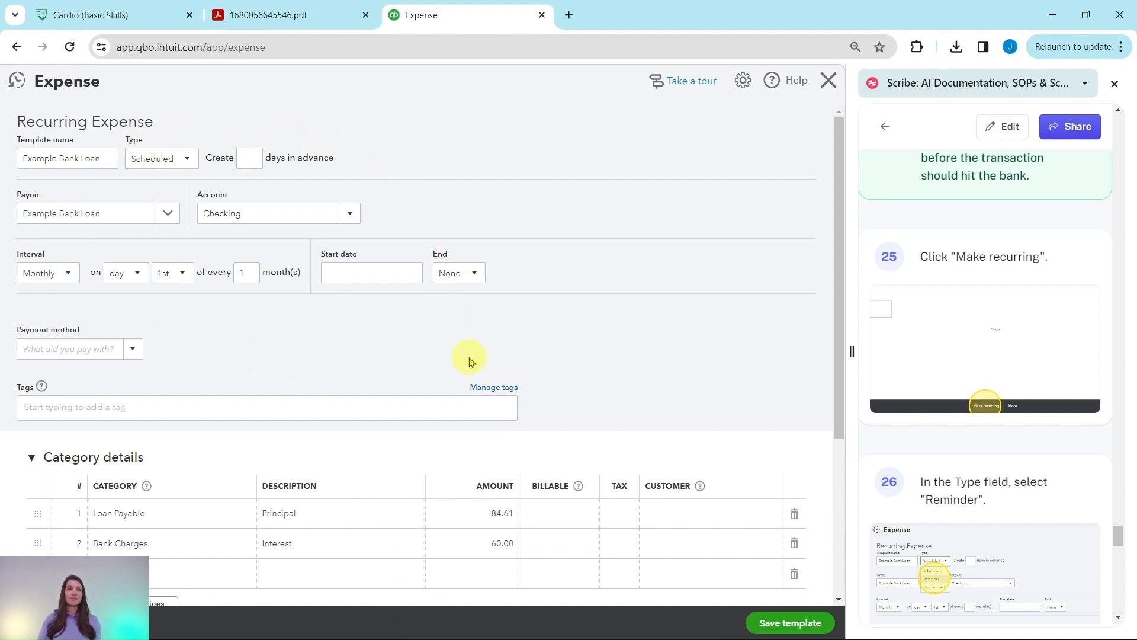
Step: Set the recurring expense's type to Reminder, with the reminder 5 days before the transaction date
scroll(471, 361, "down", 1)
scroll(500, 341, "up", 1)
scroll(917, 394, "down", 5)
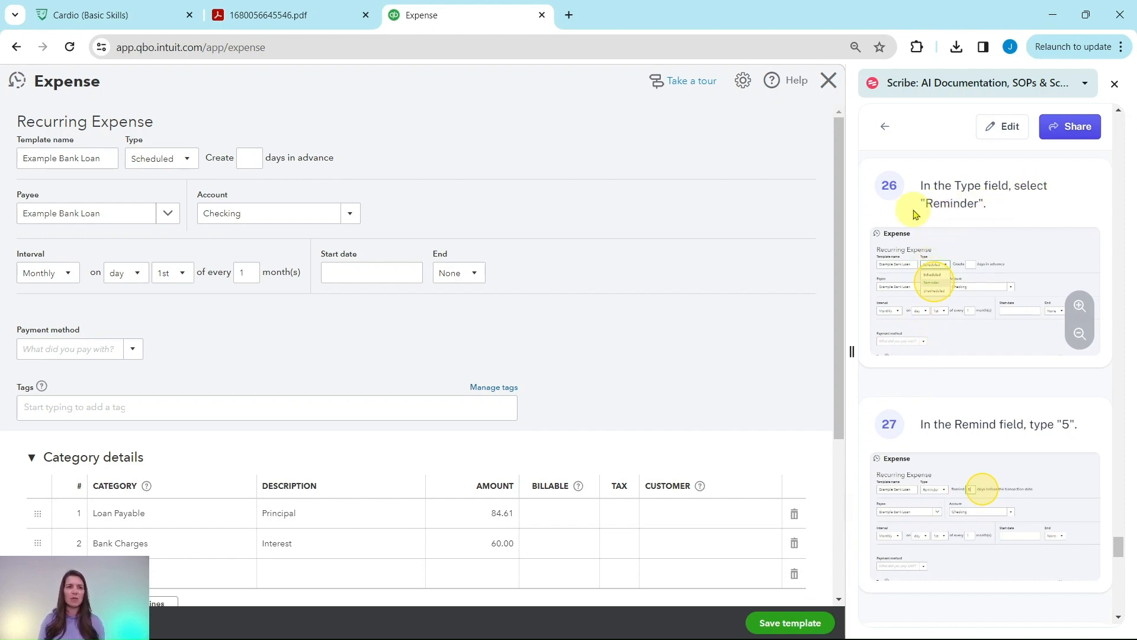
left_click(187, 163)
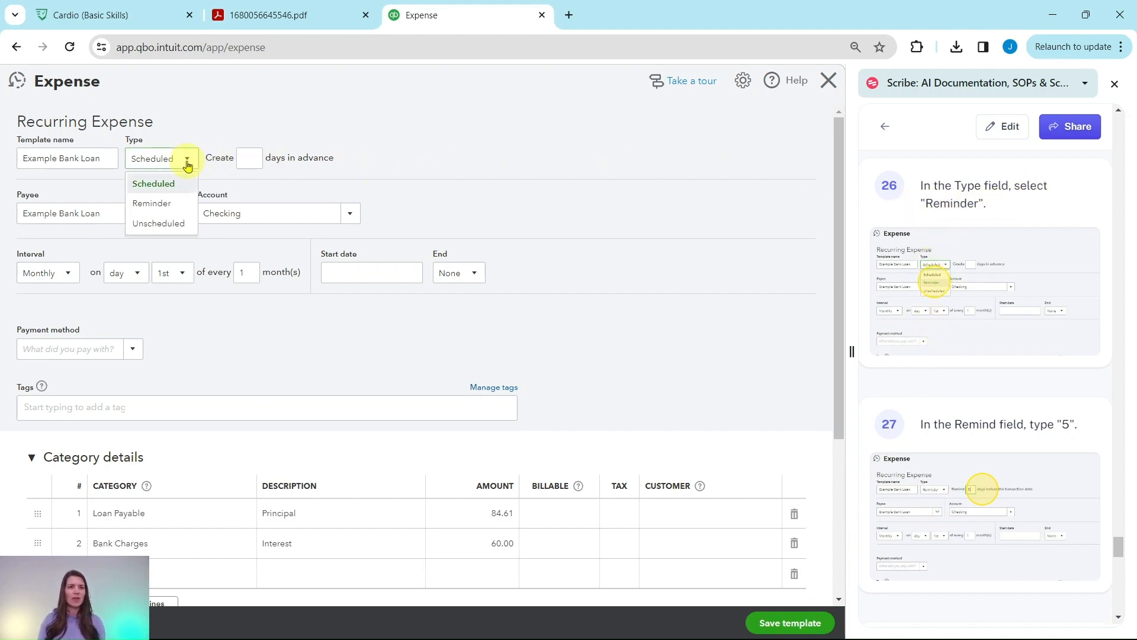
left_click(155, 205)
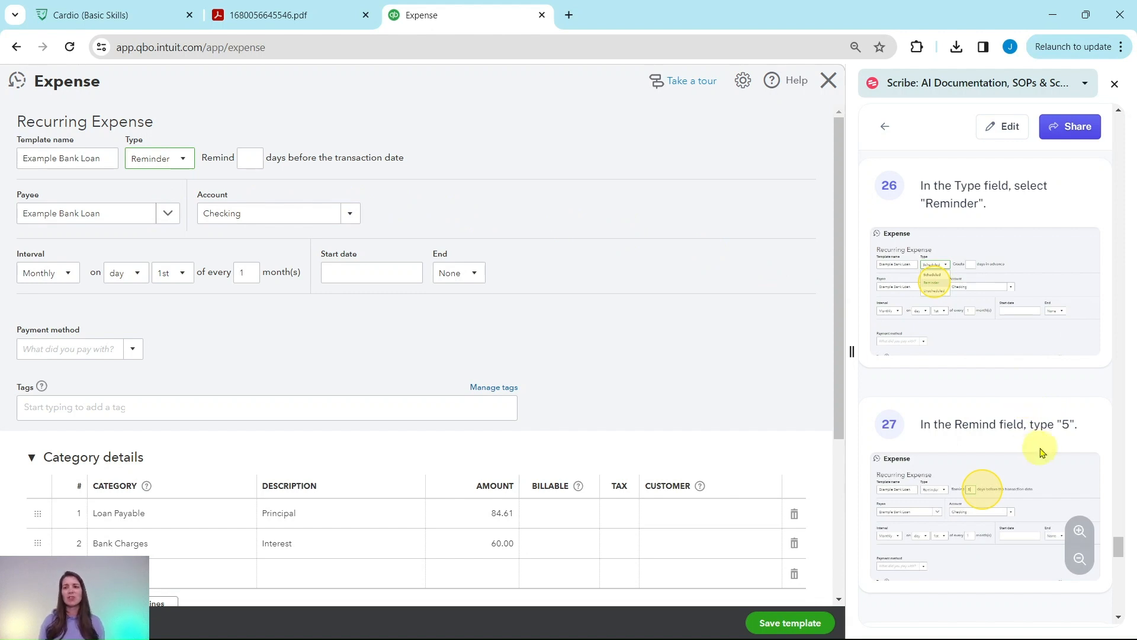
left_click(257, 159)
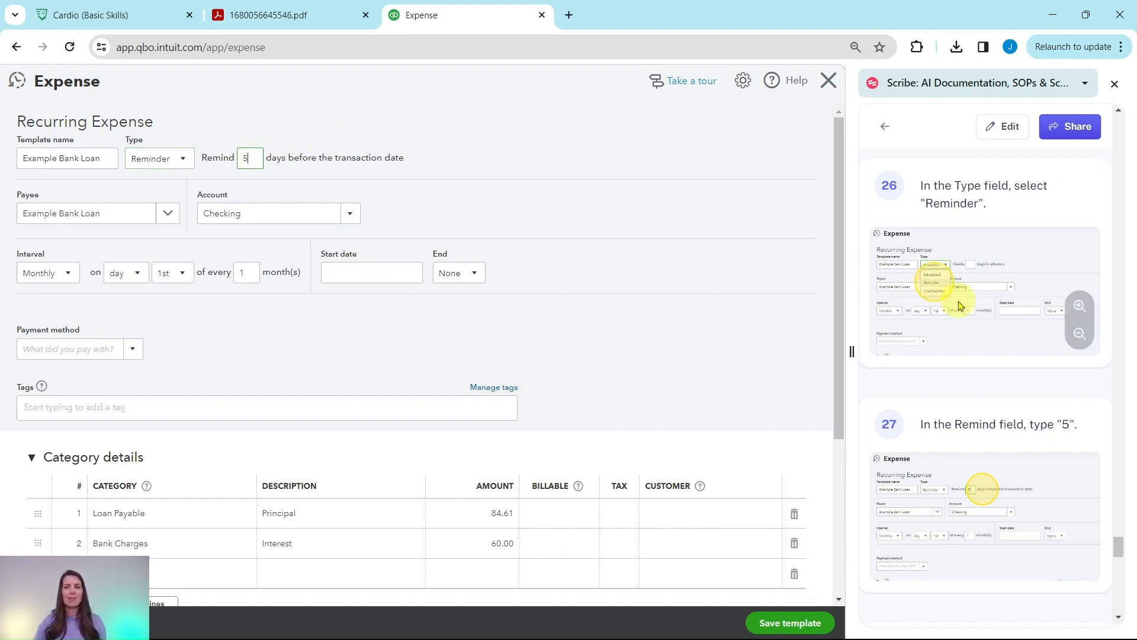
Step: Set the monthly interval of the recurring expense to the 20th, as the guide specifies
scroll(983, 310, "down", 6)
scroll(988, 314, "down", 1)
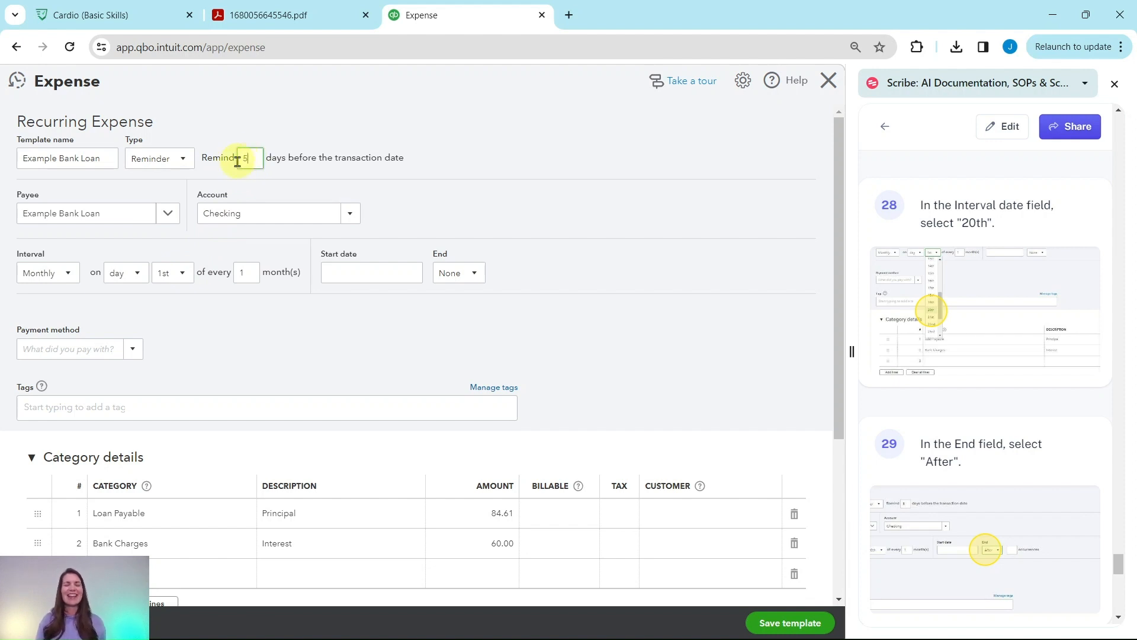
left_click(179, 273)
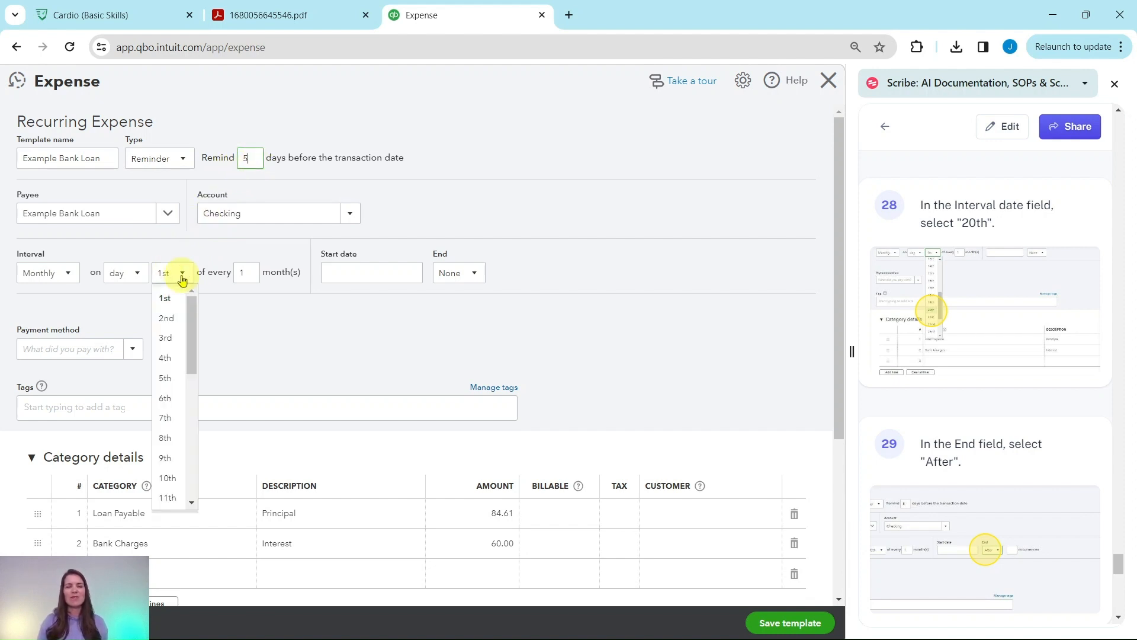
scroll(178, 322, "down", 5)
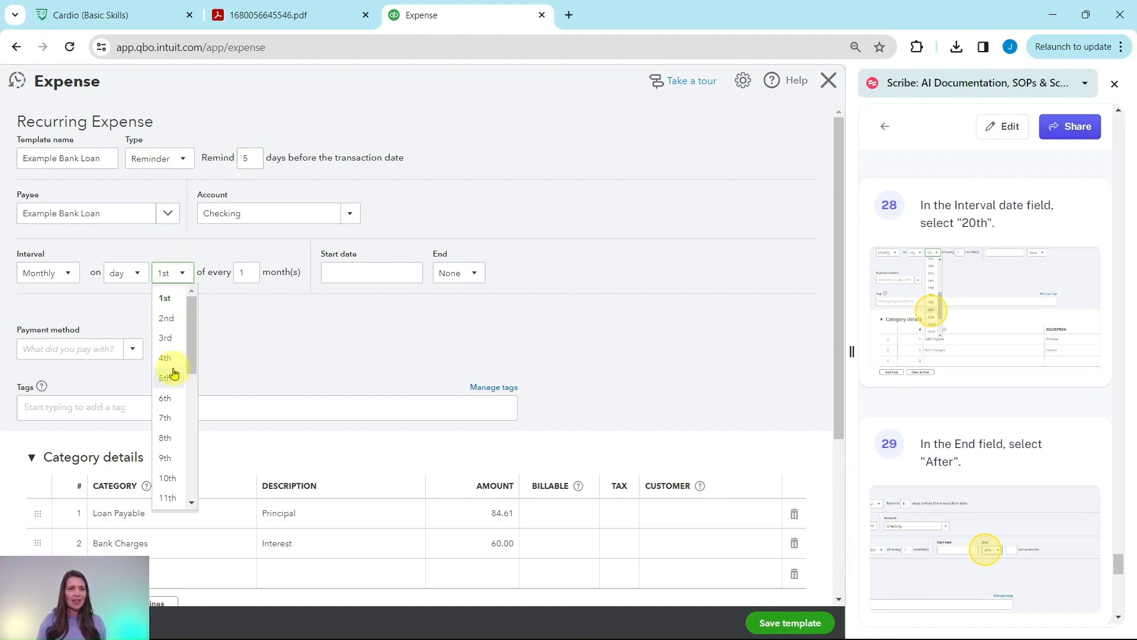
scroll(176, 326, "down", 1)
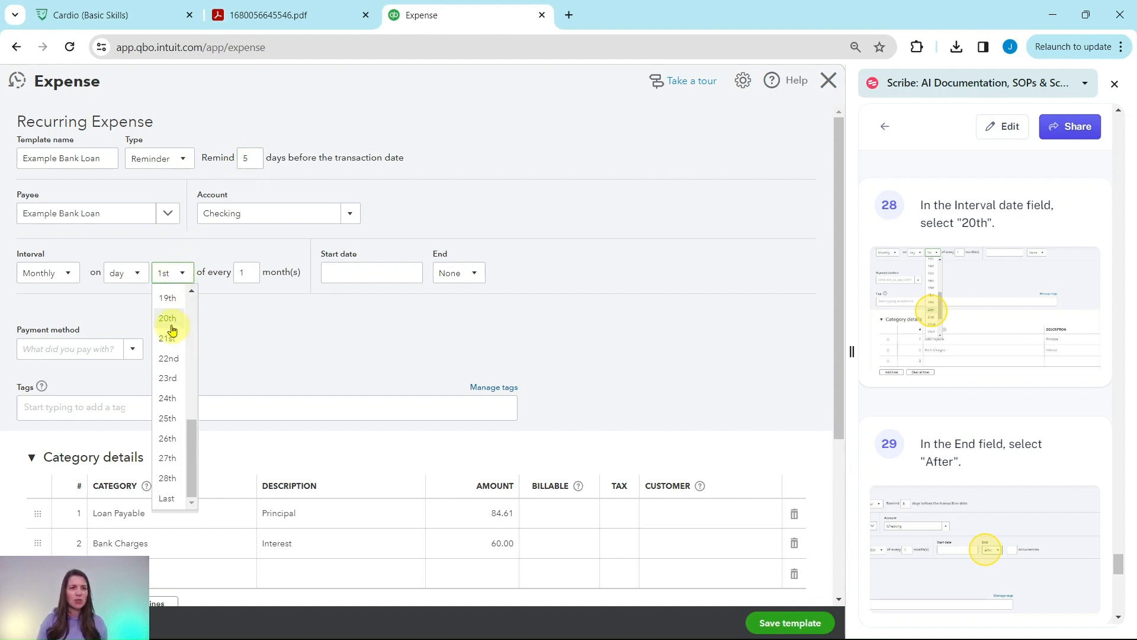
left_click(175, 324)
Step: Set the recurring expense to end after 35 occurrences, following the guide
scroll(1007, 338, "down", 3)
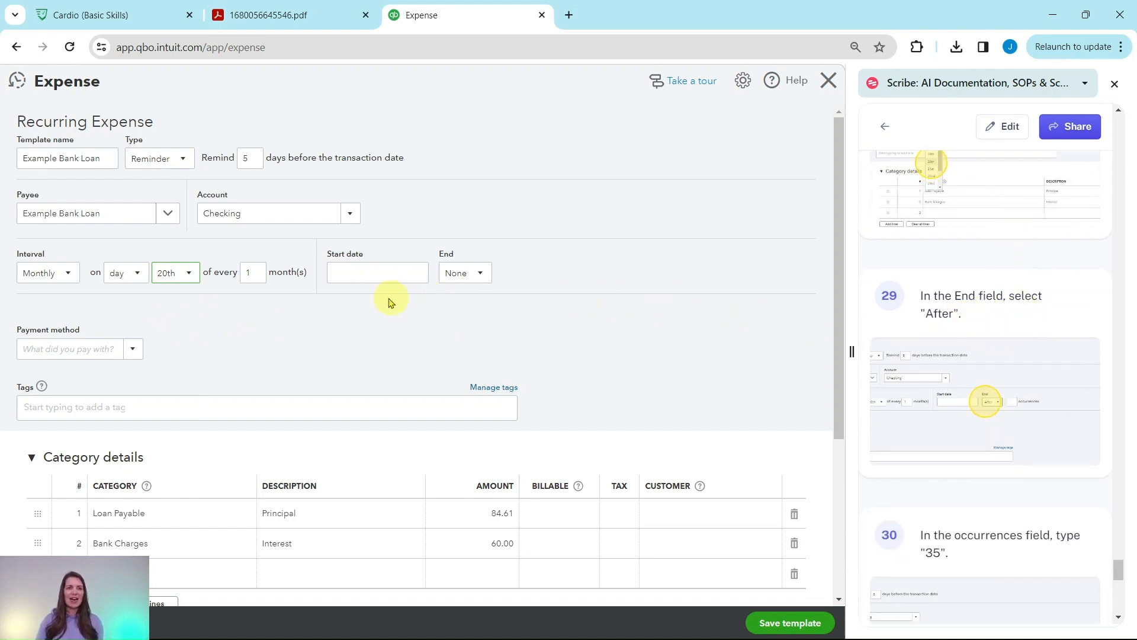
left_click(472, 274)
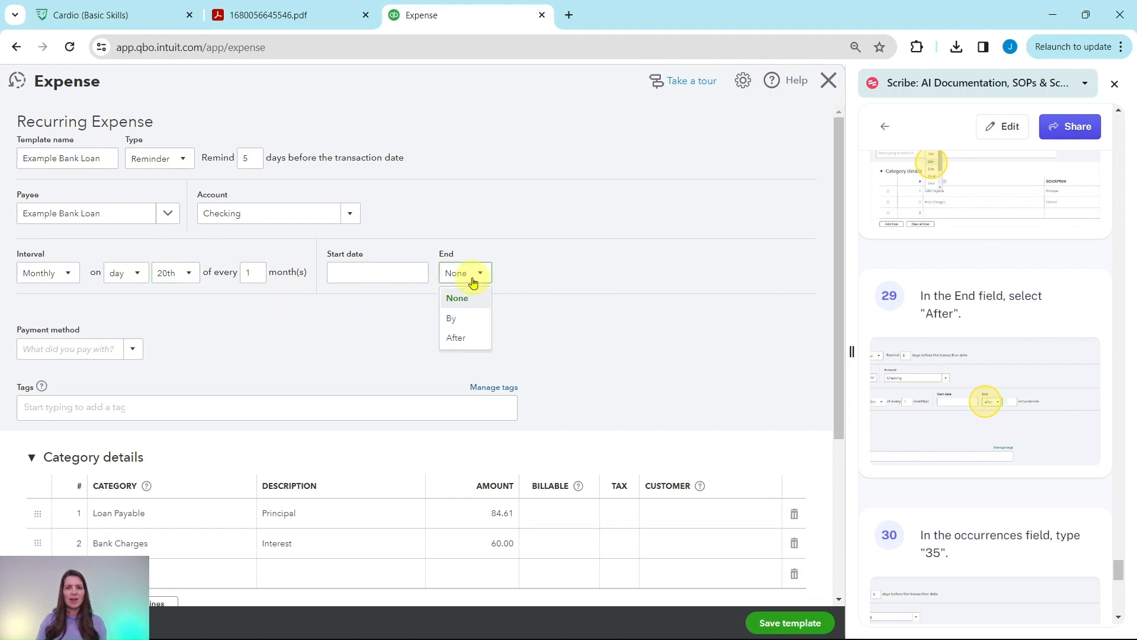
left_click(459, 336)
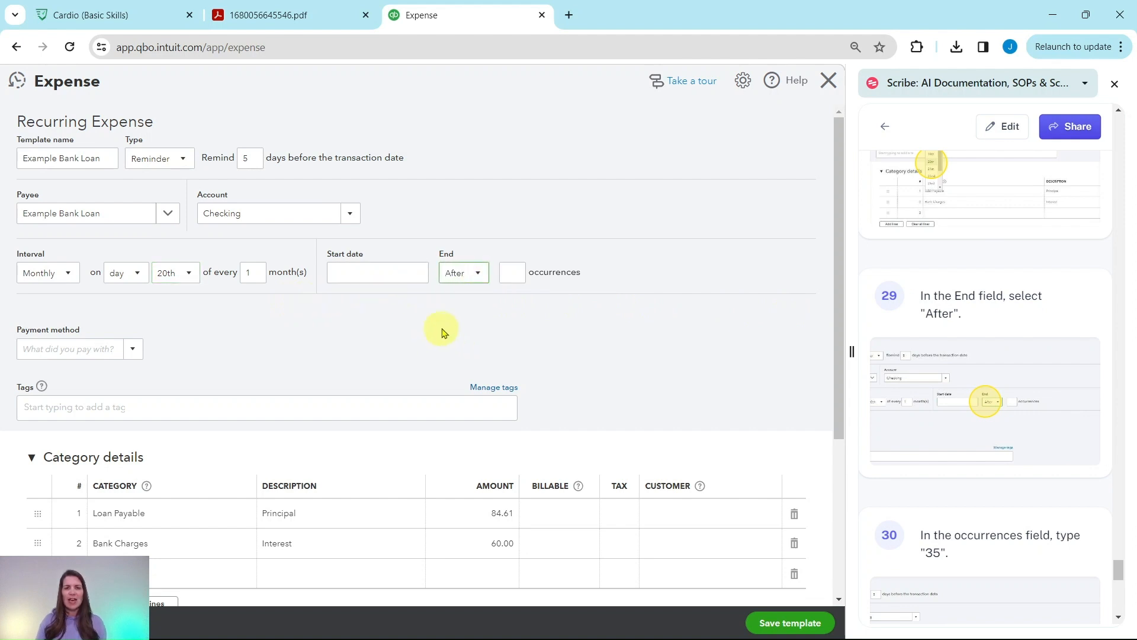
left_click(516, 273)
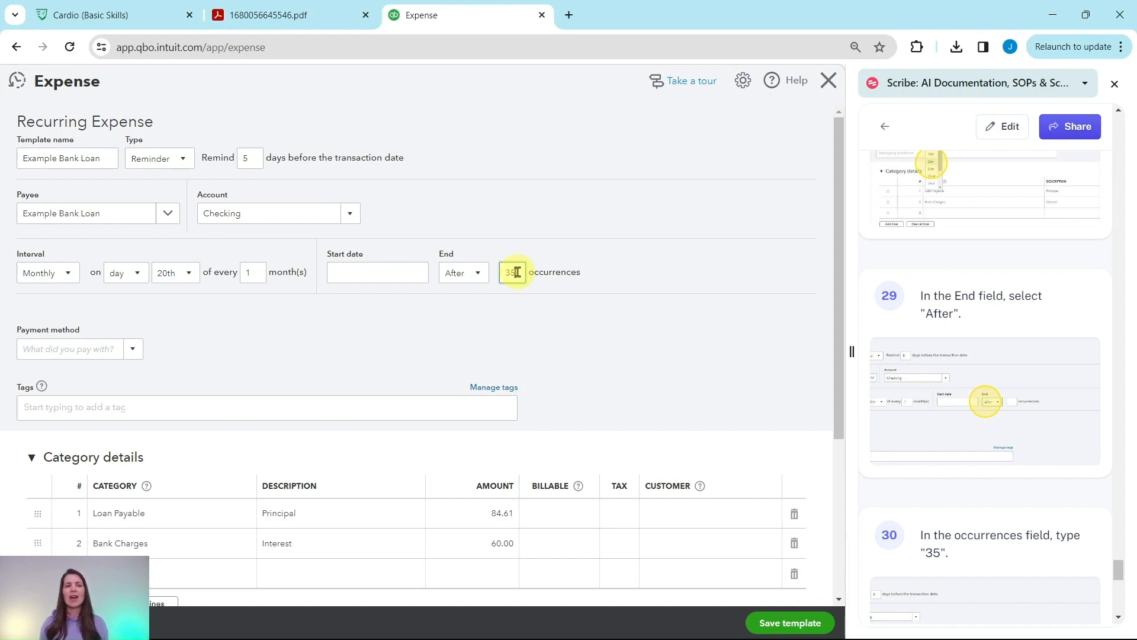
Step: Set the amounts of the Principal and Interest lines to 0 and save the recurring expense template
scroll(948, 305, "down", 8)
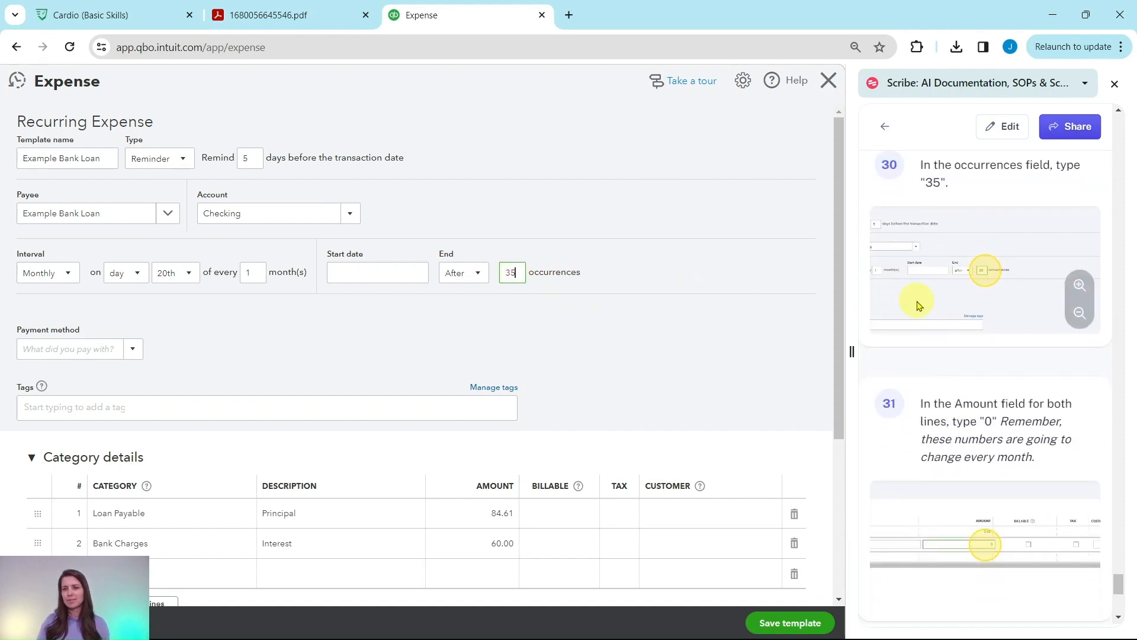
scroll(917, 305, "down", 1)
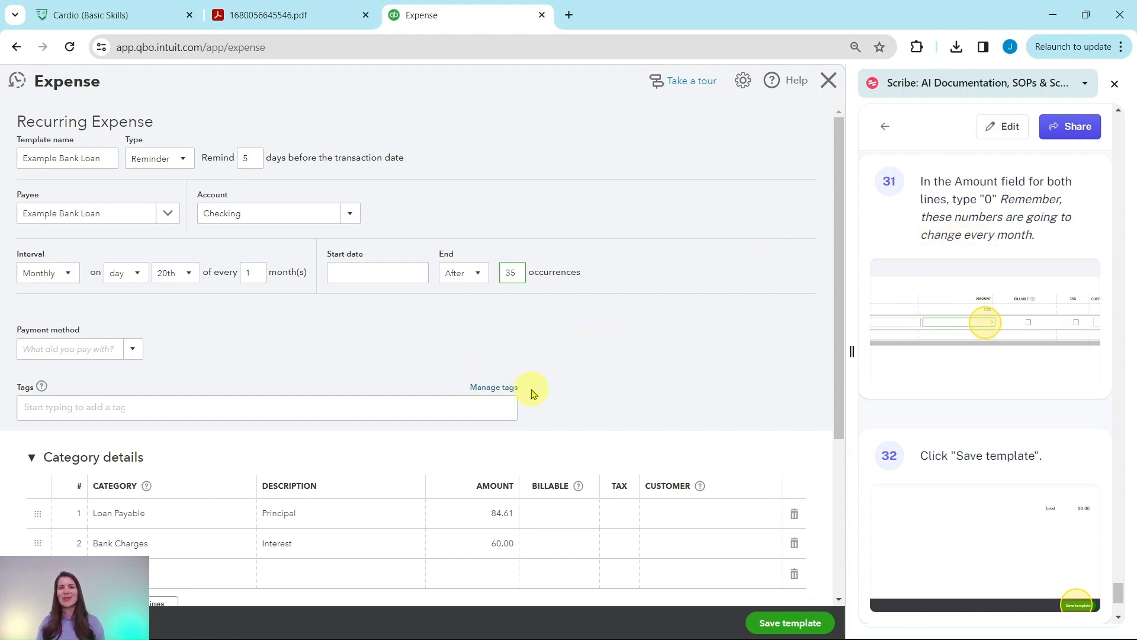
scroll(528, 388, "down", 1)
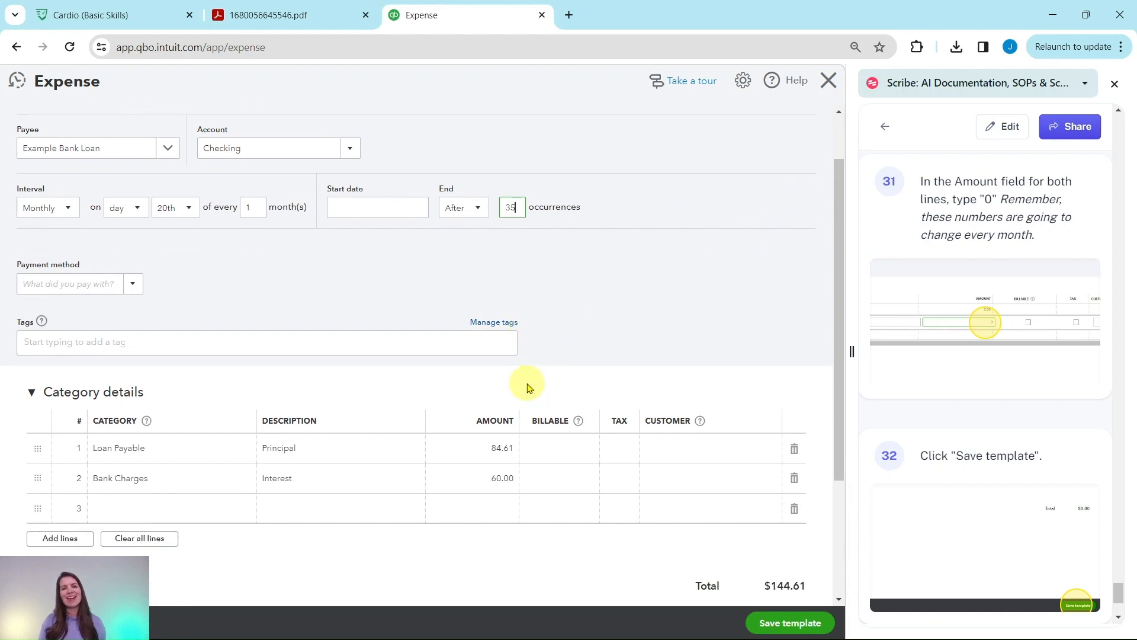
left_click(491, 440)
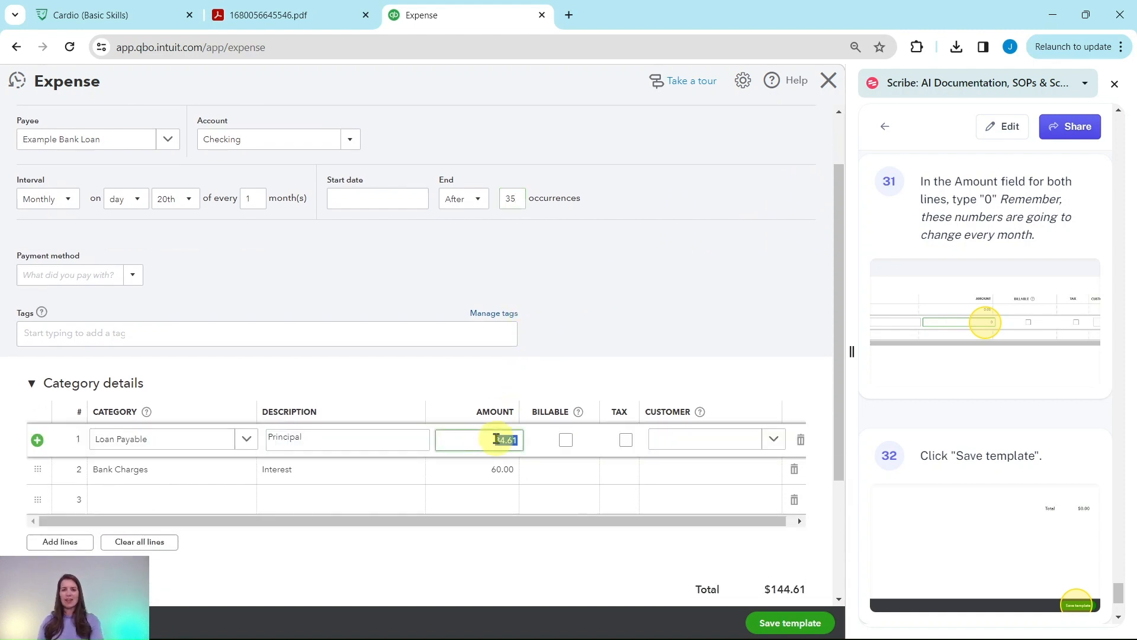
type("0")
left_click(498, 470)
type("0")
left_click(629, 336)
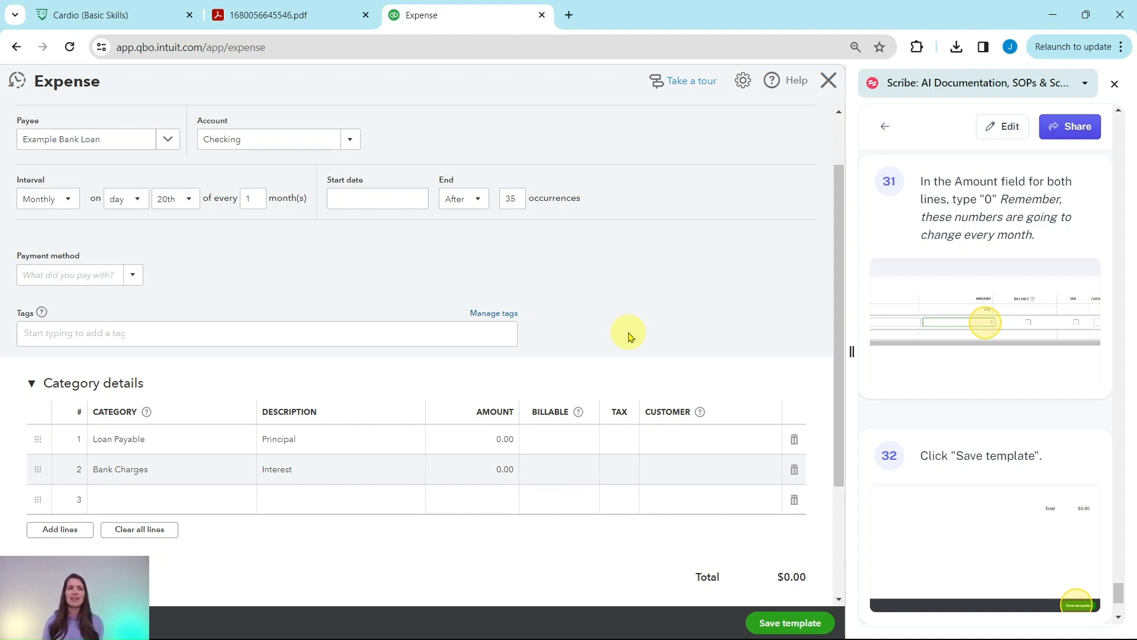
scroll(968, 412, "down", 4)
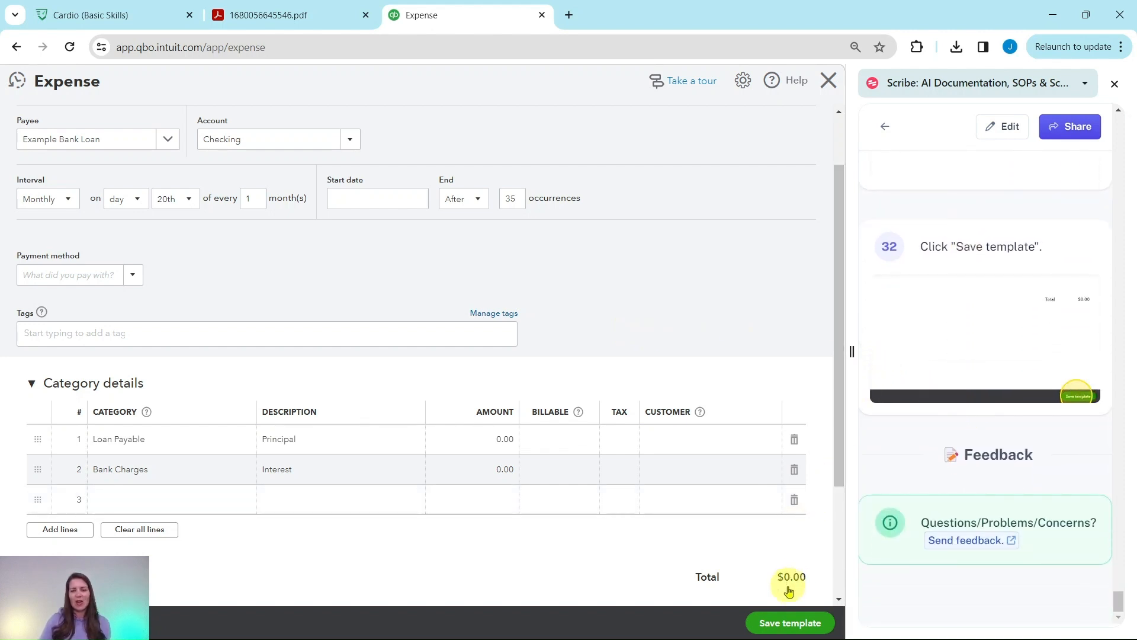
left_click(792, 623)
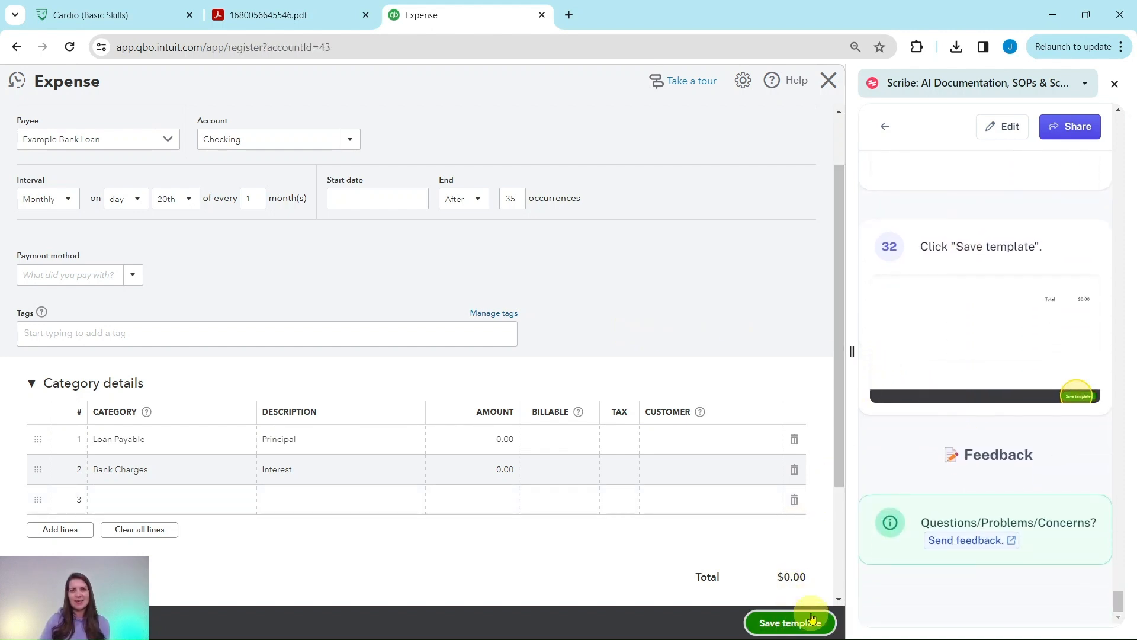